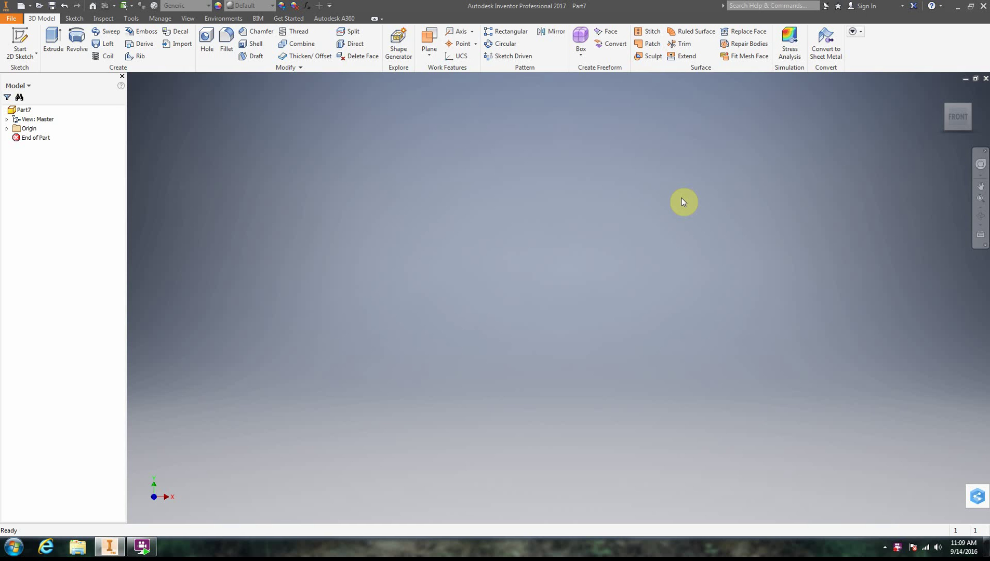
Start a 2D sketch on the horizontal XZ plane and draw a rectangle about 0.76 in wide around the origin
click(21, 37)
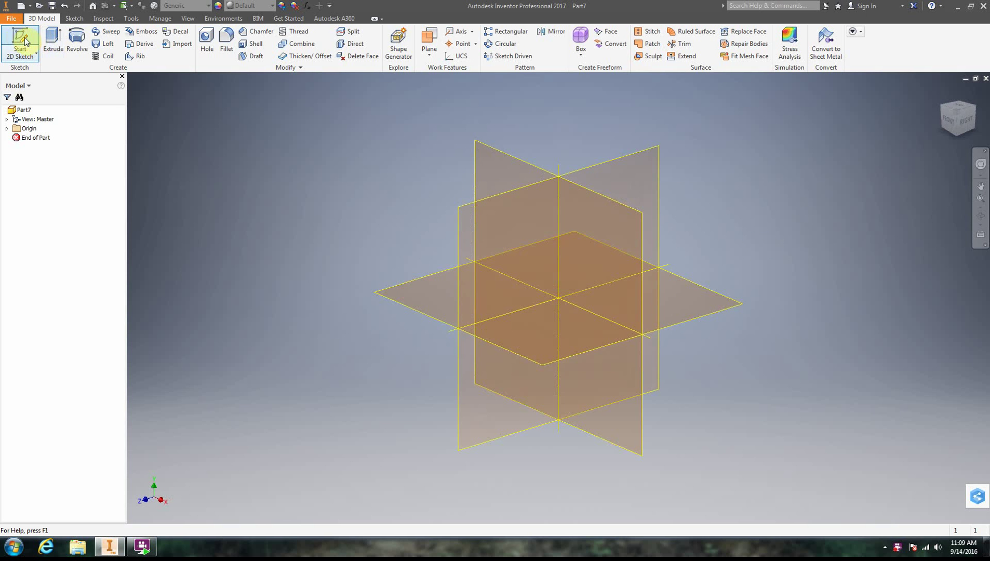
click(575, 326)
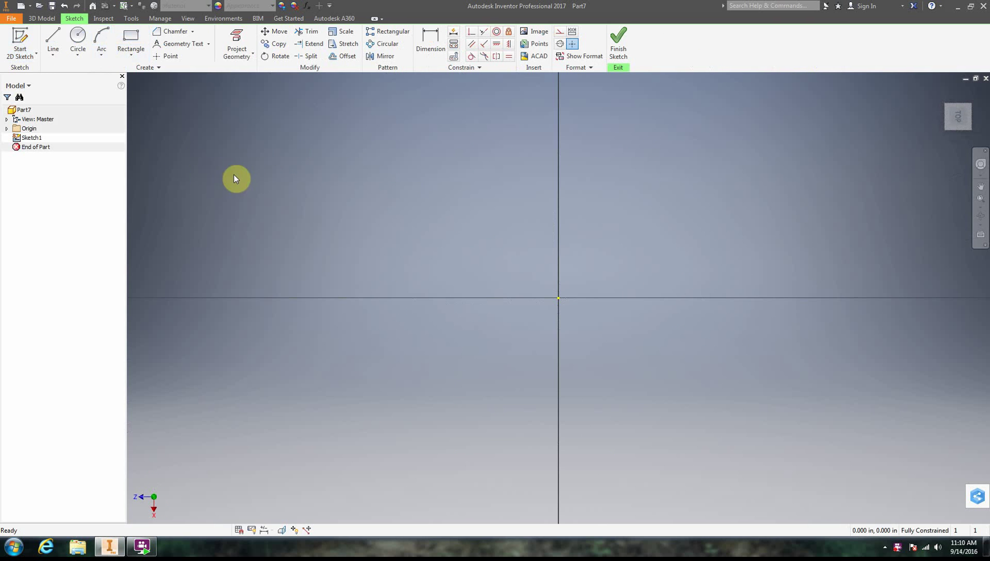
click(131, 36)
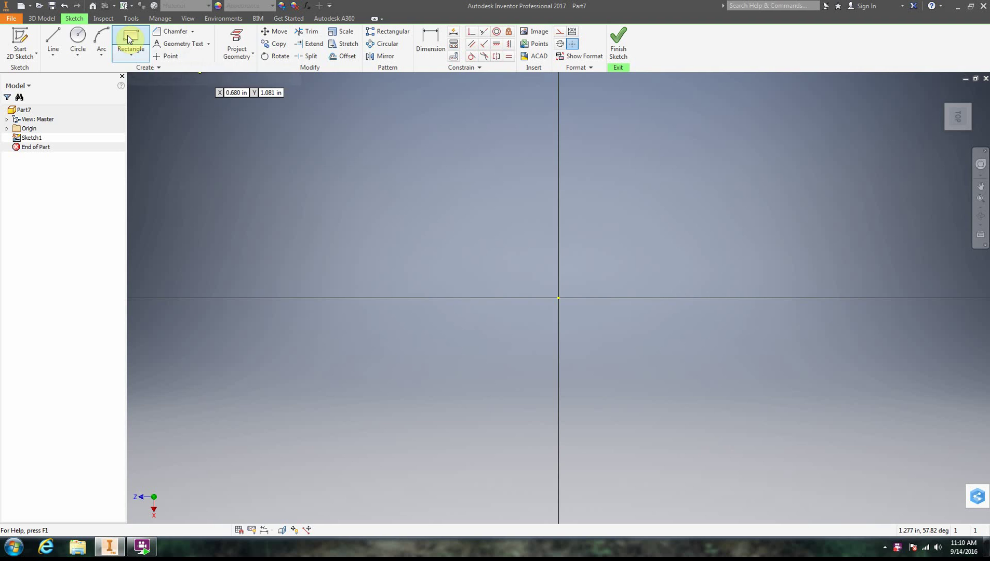
click(439, 220)
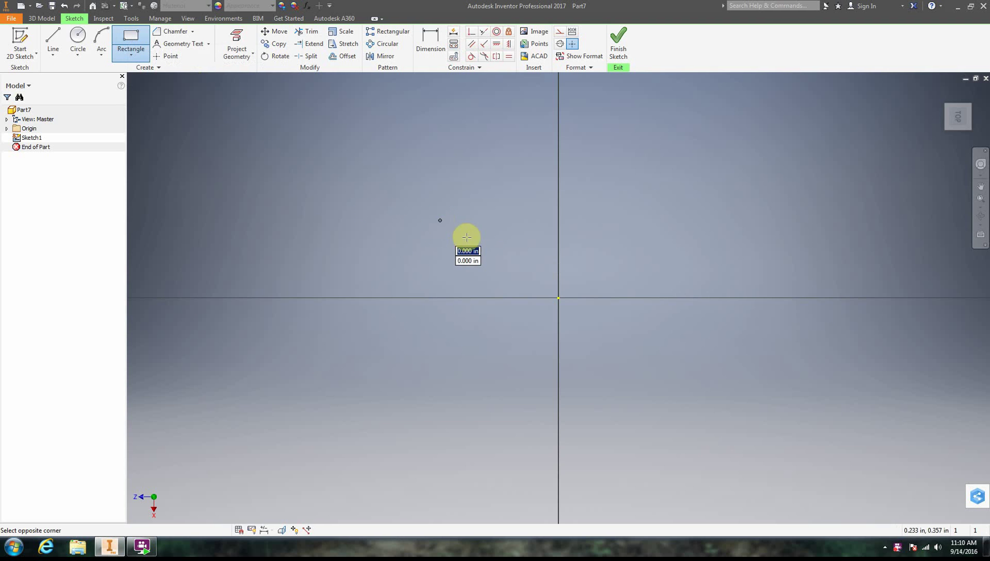
click(692, 373)
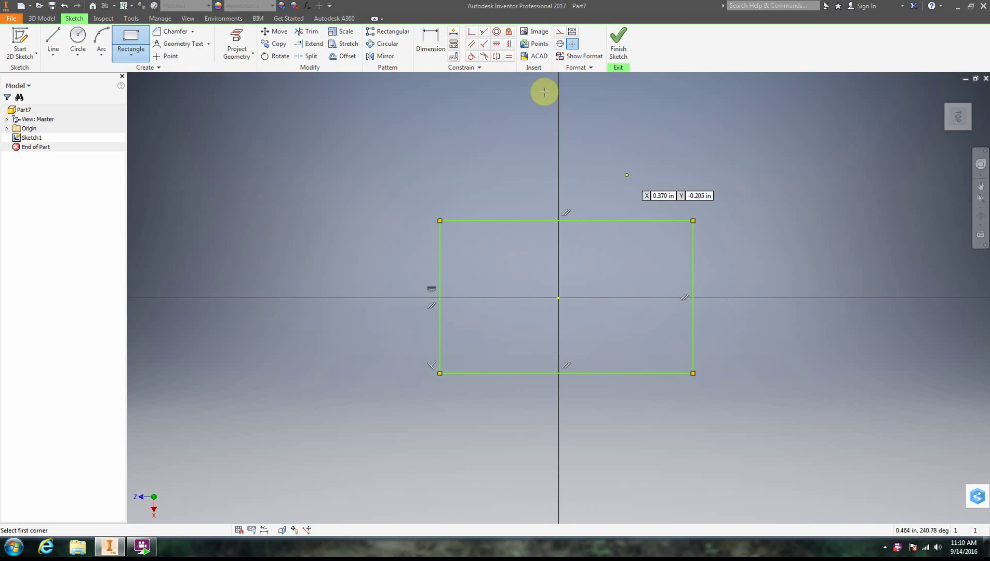
Dimension the rectangle's top edge and set its width to 1 in
click(428, 40)
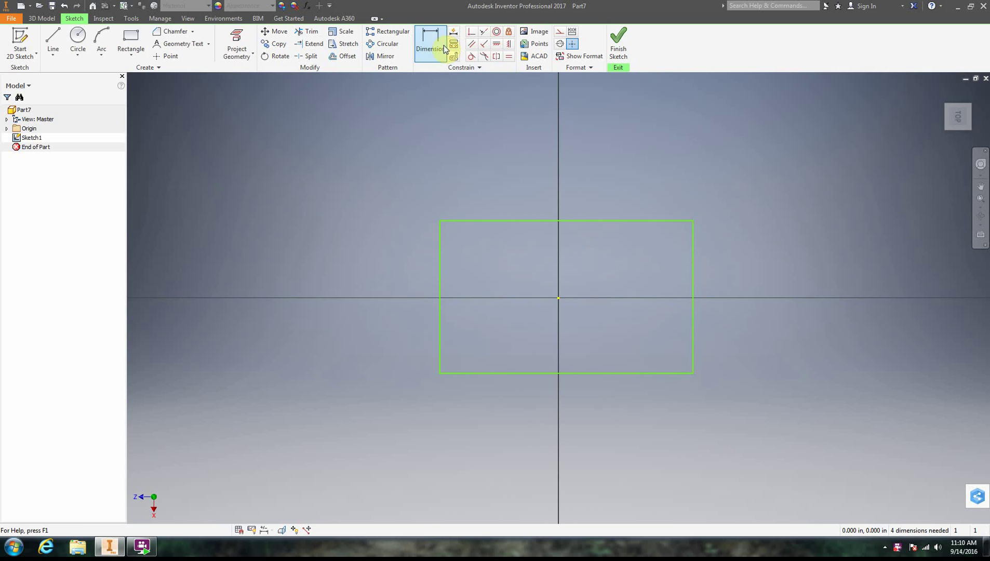
click(580, 221)
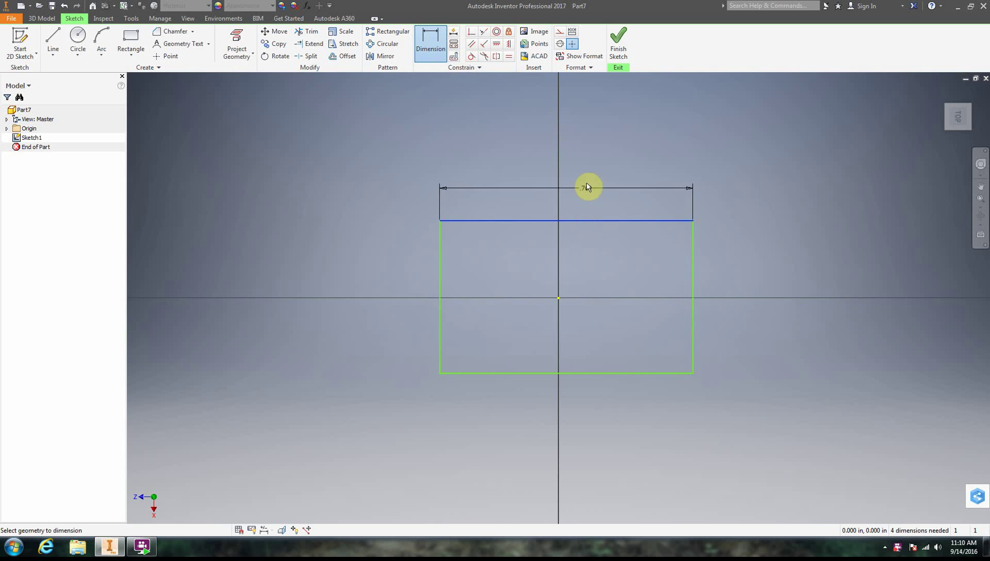
click(561, 164)
drag(546, 203, 513, 202)
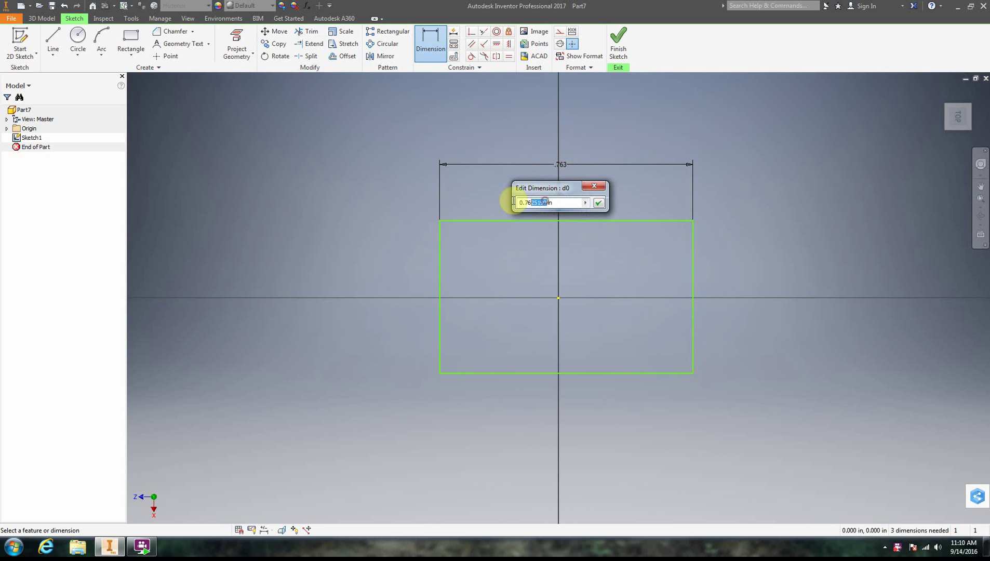
text(1)
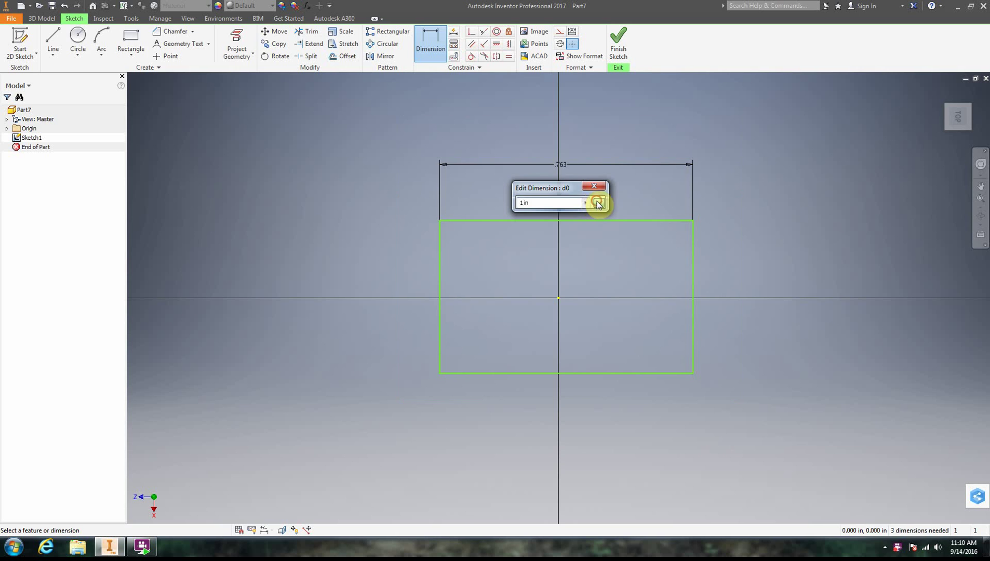
click(598, 203)
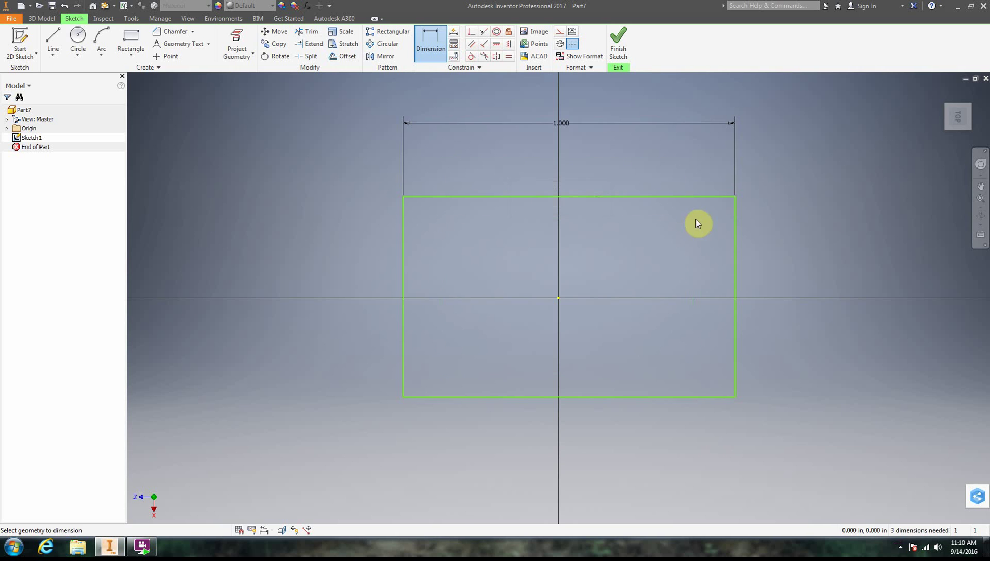
Dimension the rectangle's left side and set its height to 2 in
click(404, 274)
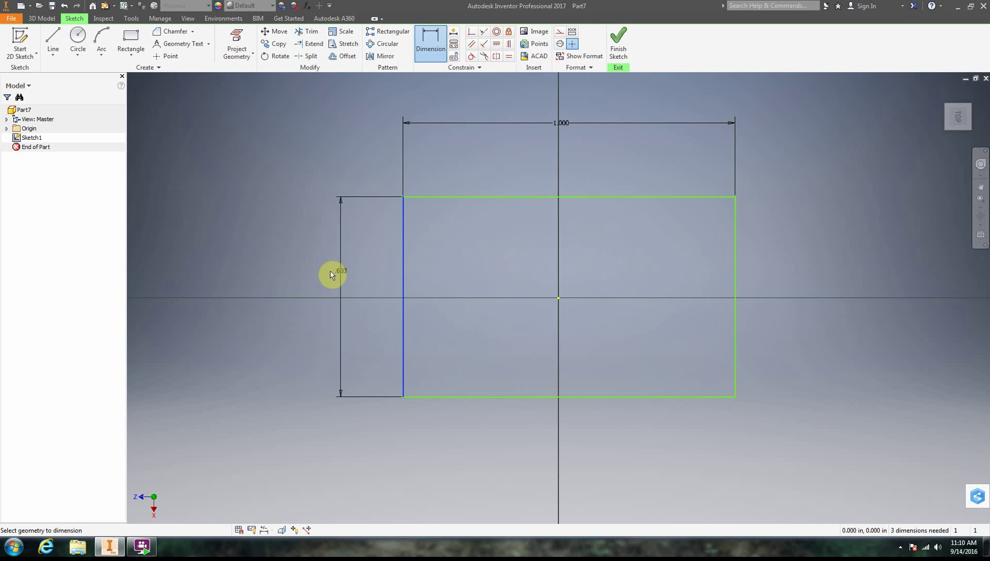
click(301, 275)
drag(286, 312, 210, 312)
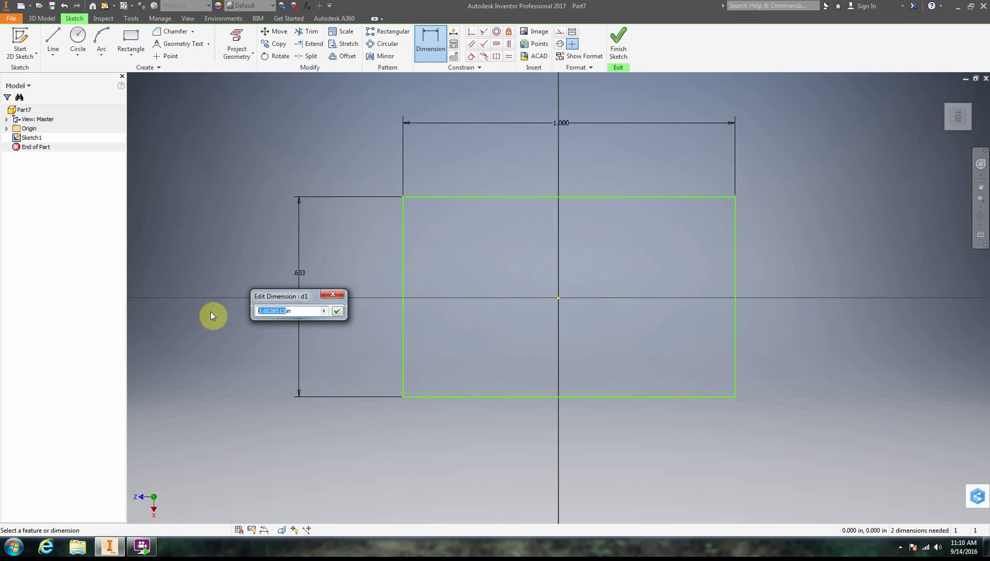
click(340, 311)
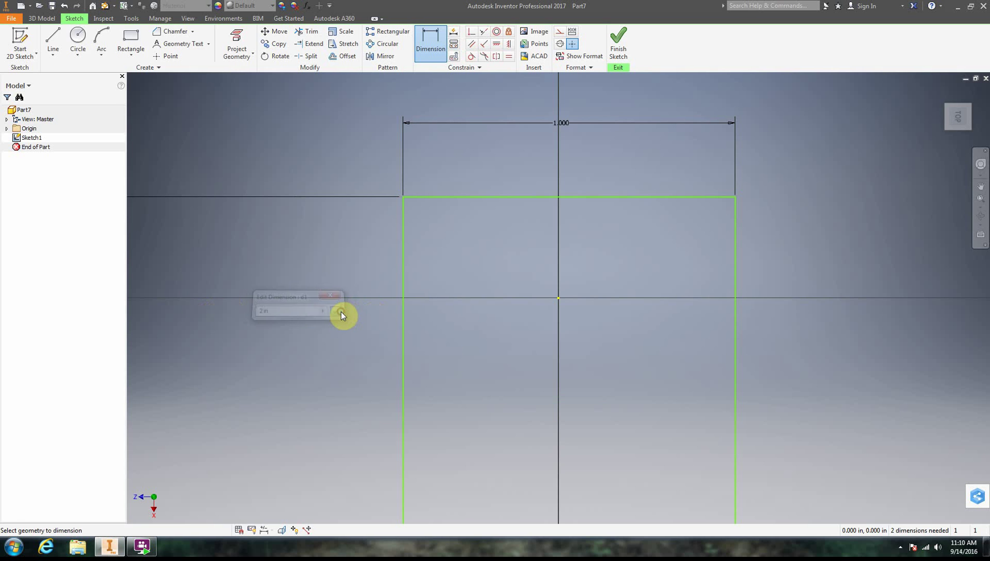
Sketch a circle about 0.56 in in diameter inside the lower half of the rectangle
click(981, 197)
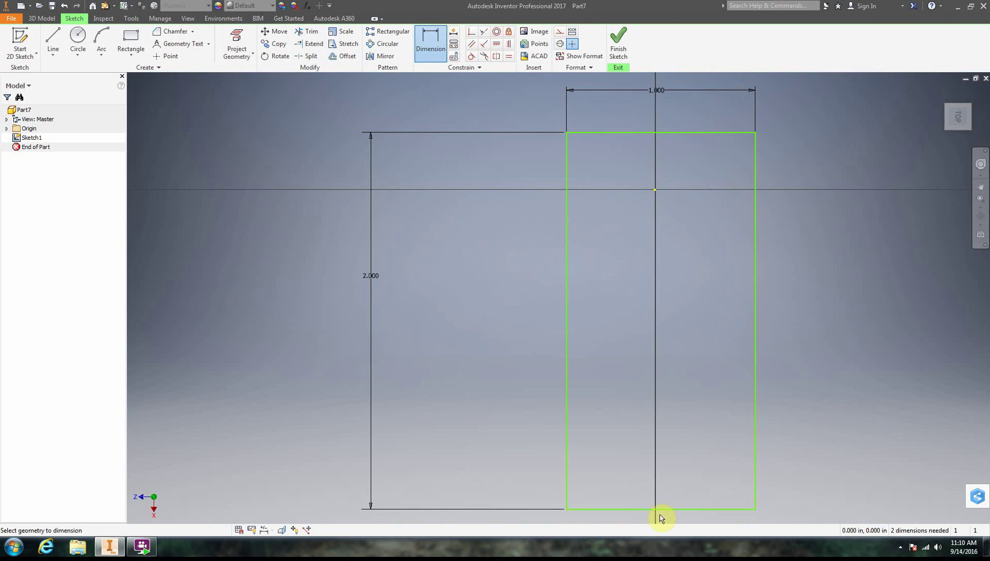
click(78, 37)
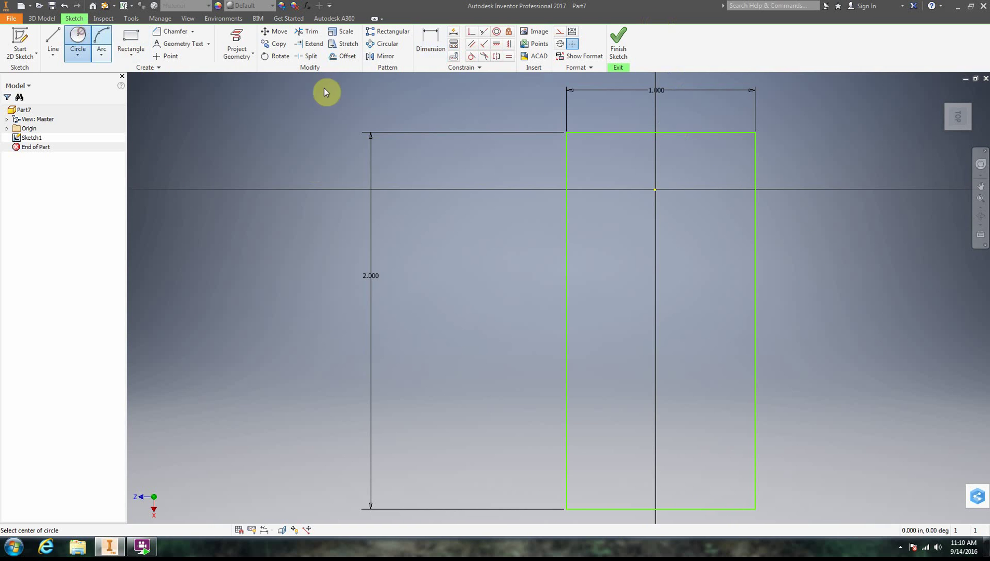
click(665, 403)
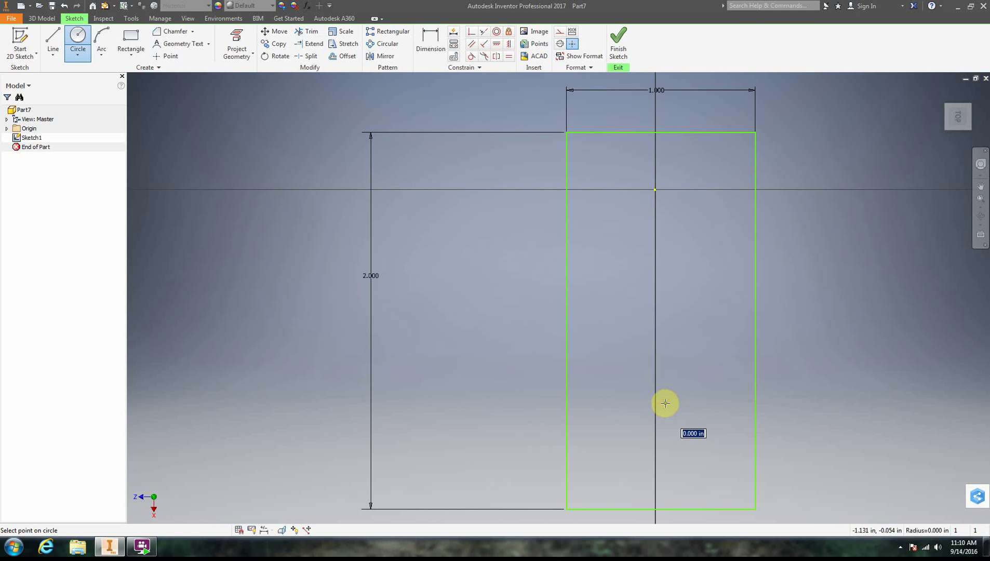
click(657, 350)
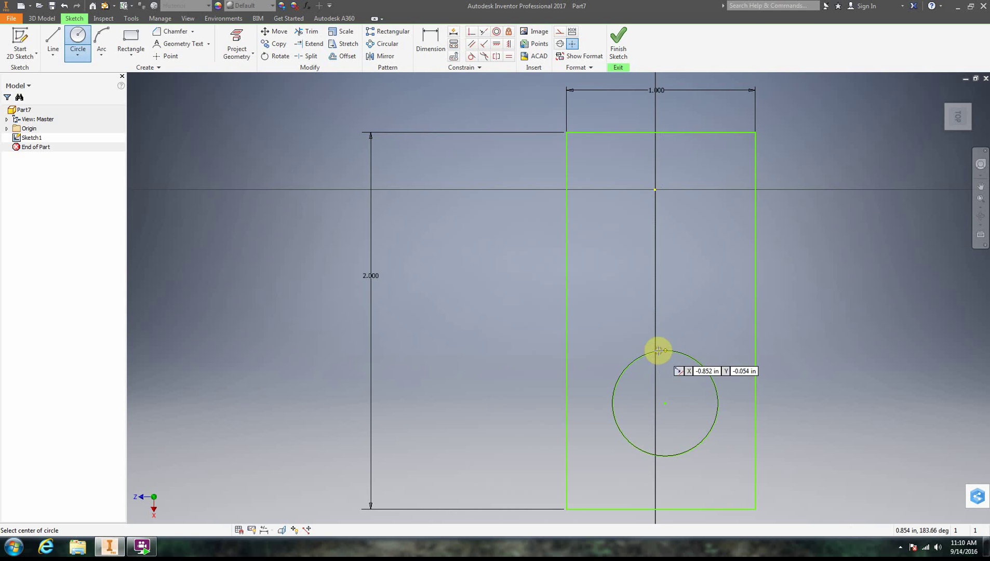
right_click(693, 329)
click(716, 329)
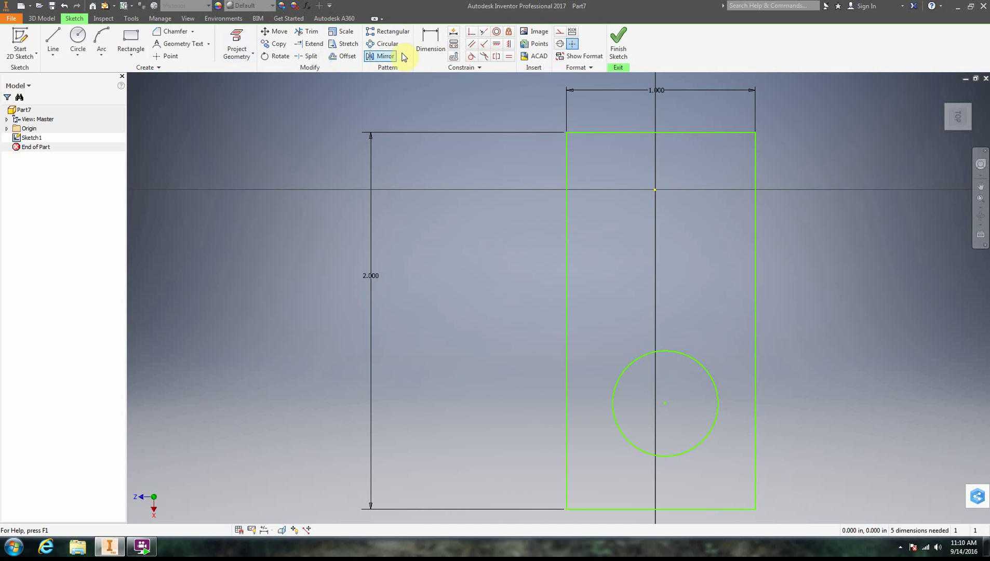
Dimension the circle and set its diameter to .5 in
click(430, 44)
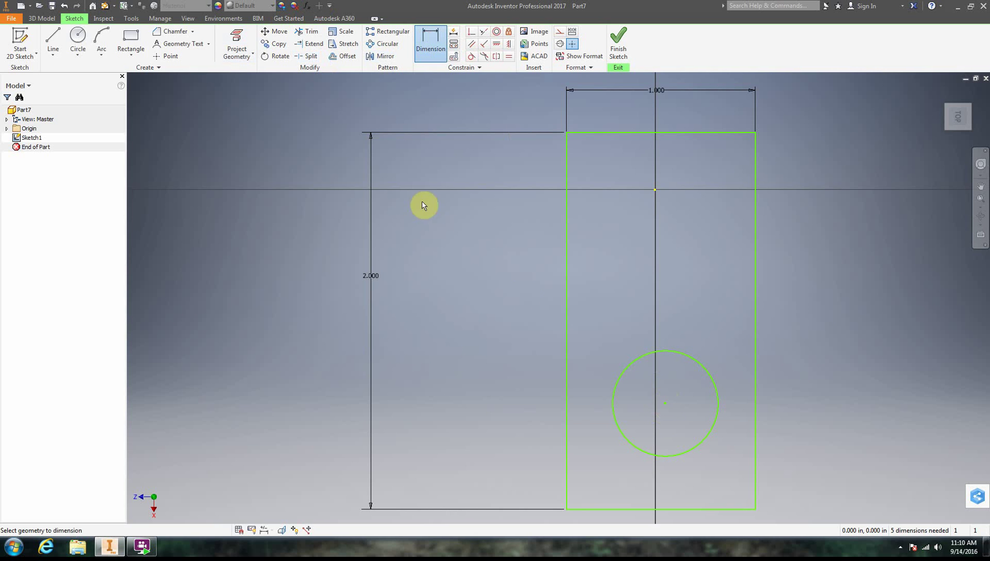
click(695, 362)
click(709, 323)
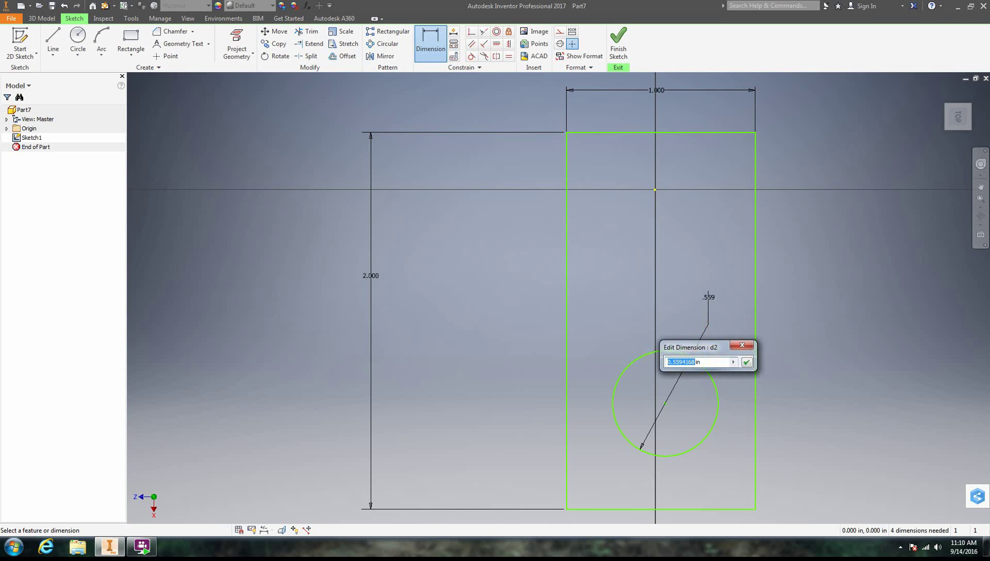
text(1)
text( .5)
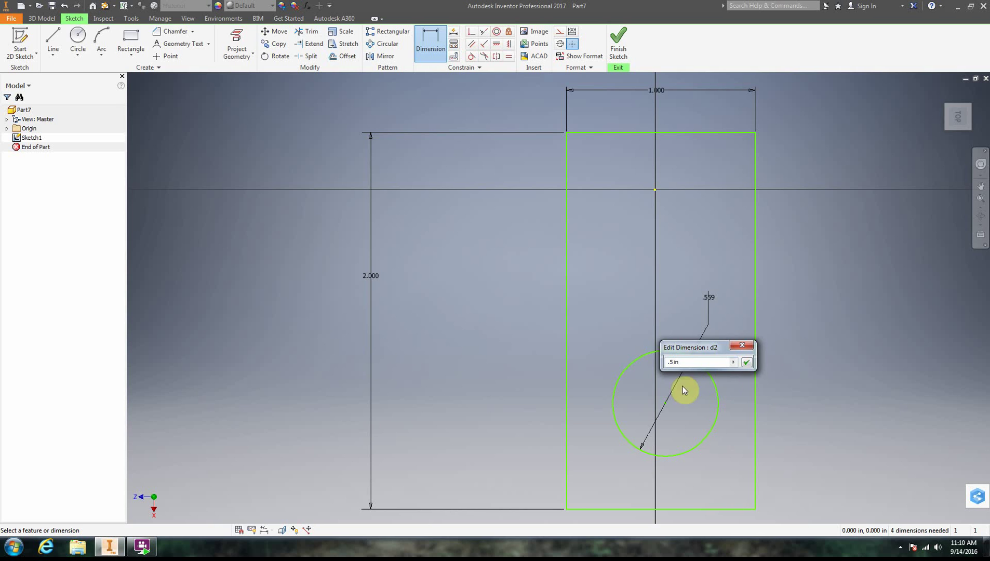
click(747, 362)
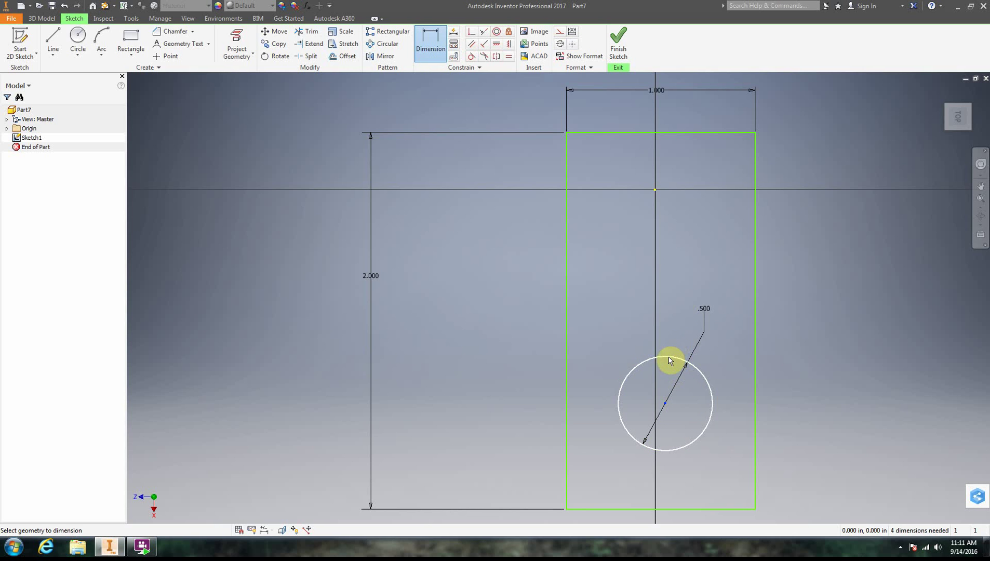
Dimension the vertical distance from the rectangle's top edge to the circle's center, keeping the drawn distance
click(661, 133)
click(665, 403)
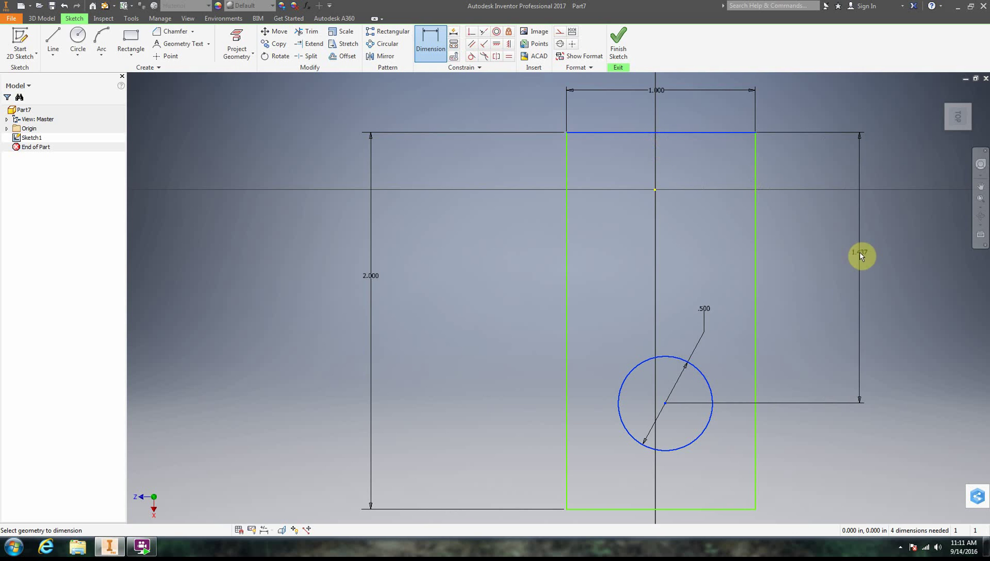
click(859, 254)
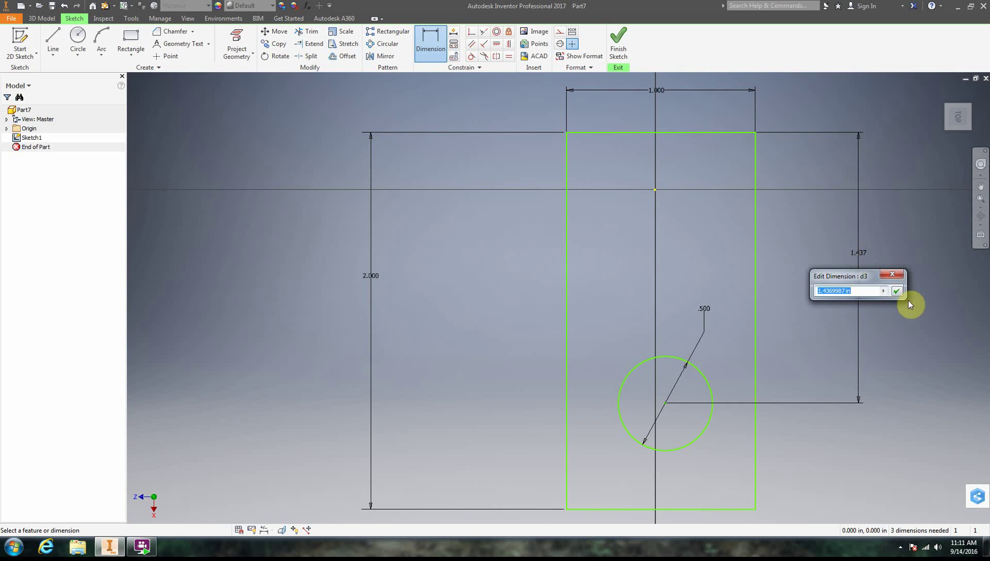
click(895, 292)
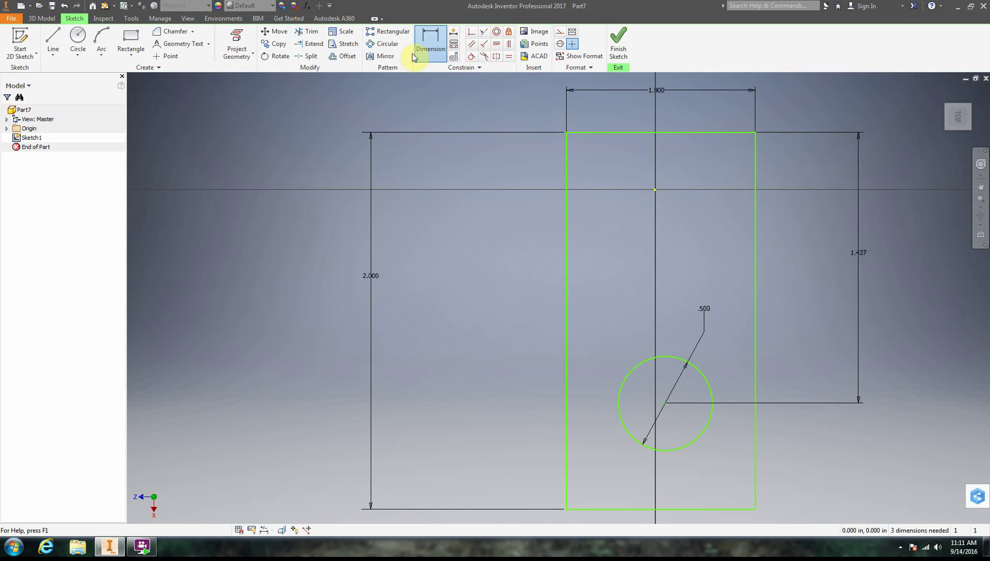
Add a driven dimension for the vertical distance between the circle's center and the rectangle's bottom edge
click(676, 451)
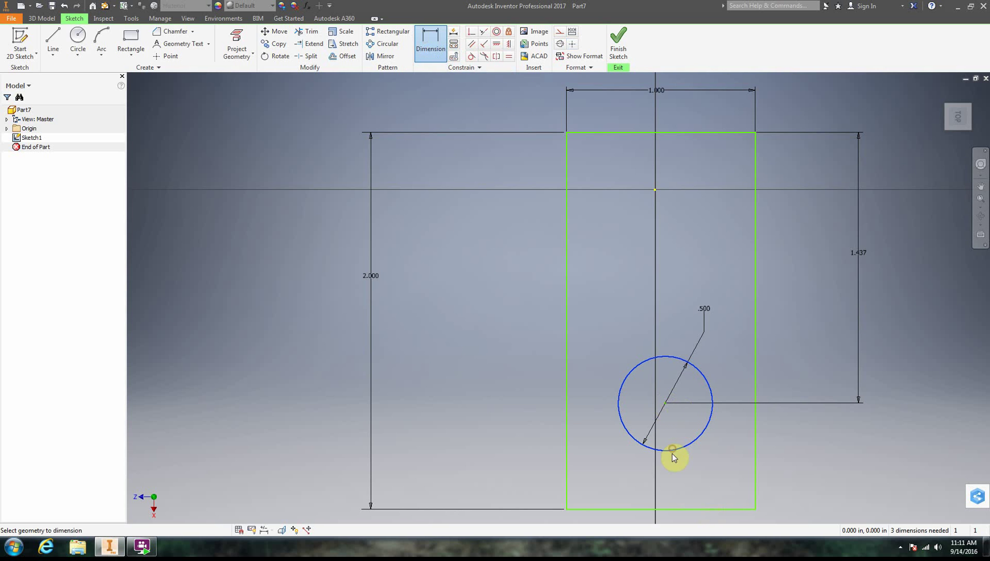
click(664, 509)
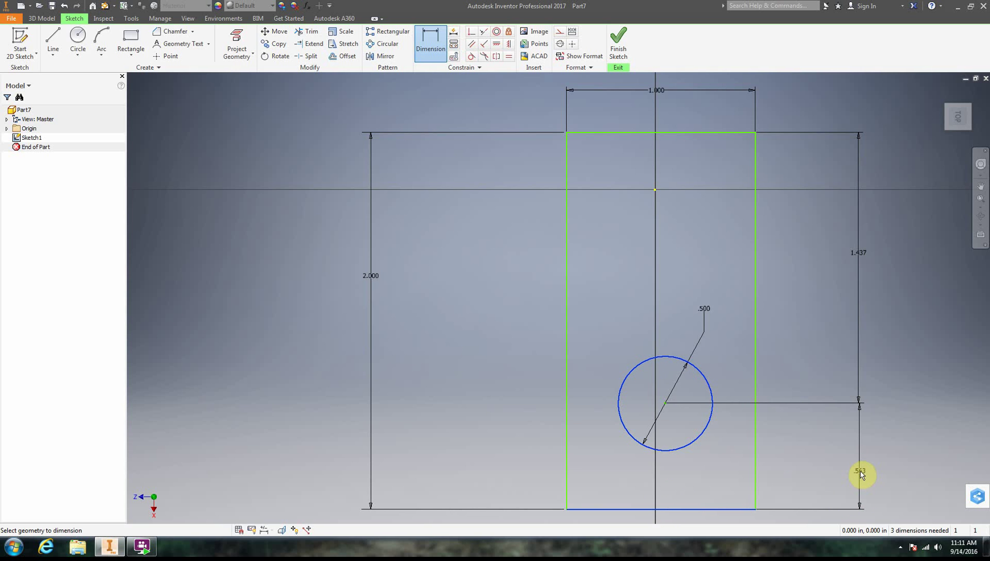
click(859, 474)
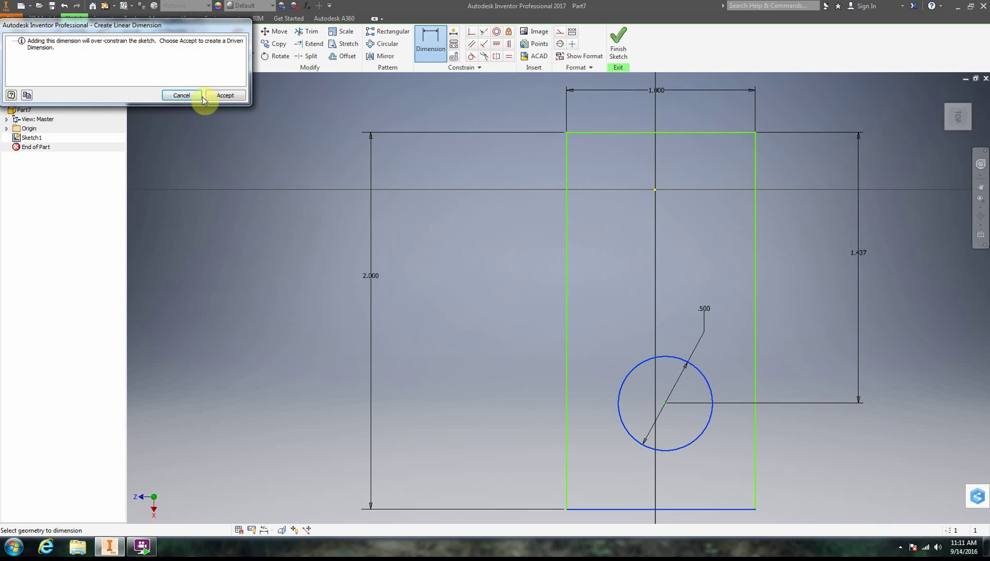
click(222, 96)
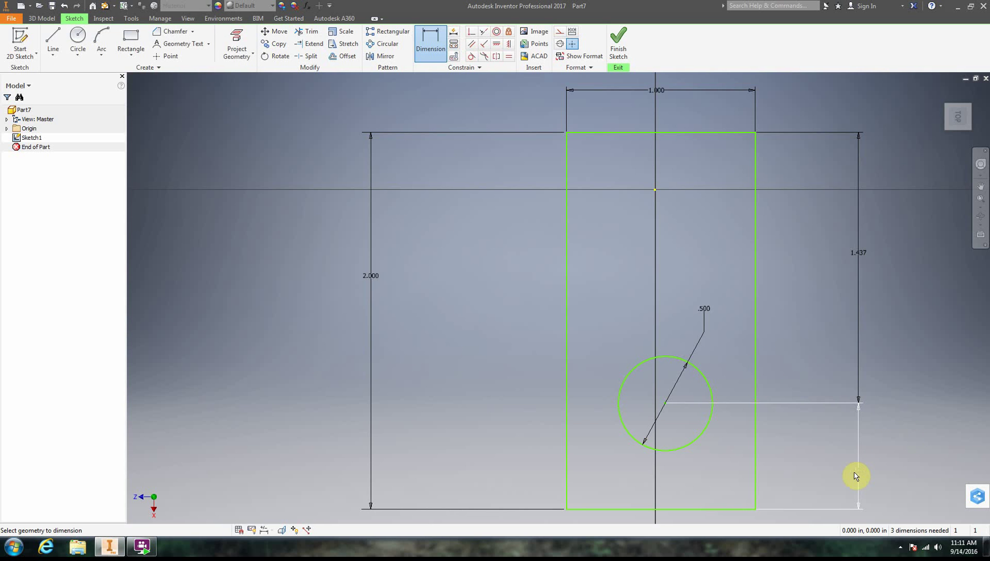
Open the driven dimension below the circle to check its parameter name and whether its value is editable
click(860, 471)
drag(866, 497, 728, 326)
click(711, 335)
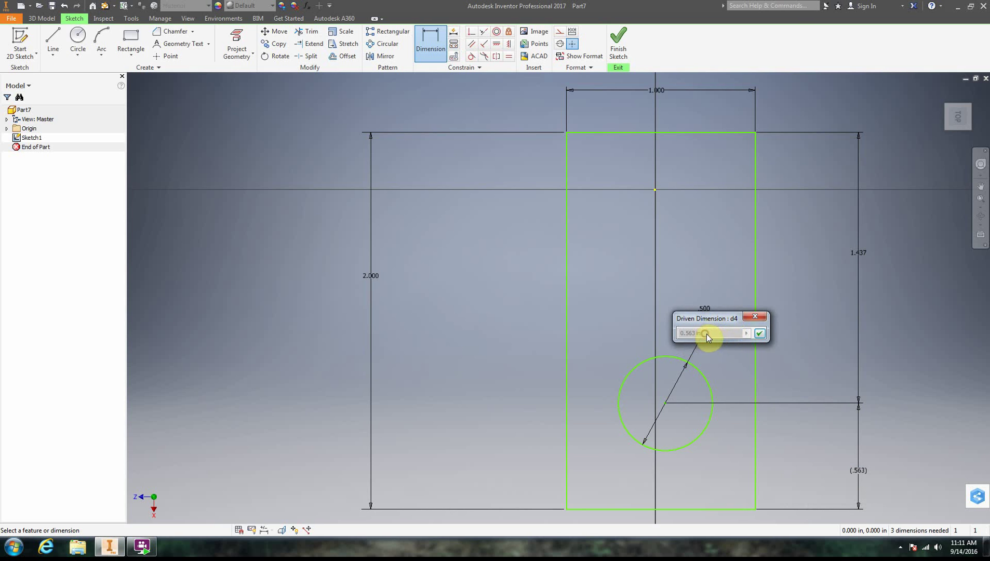
click(761, 320)
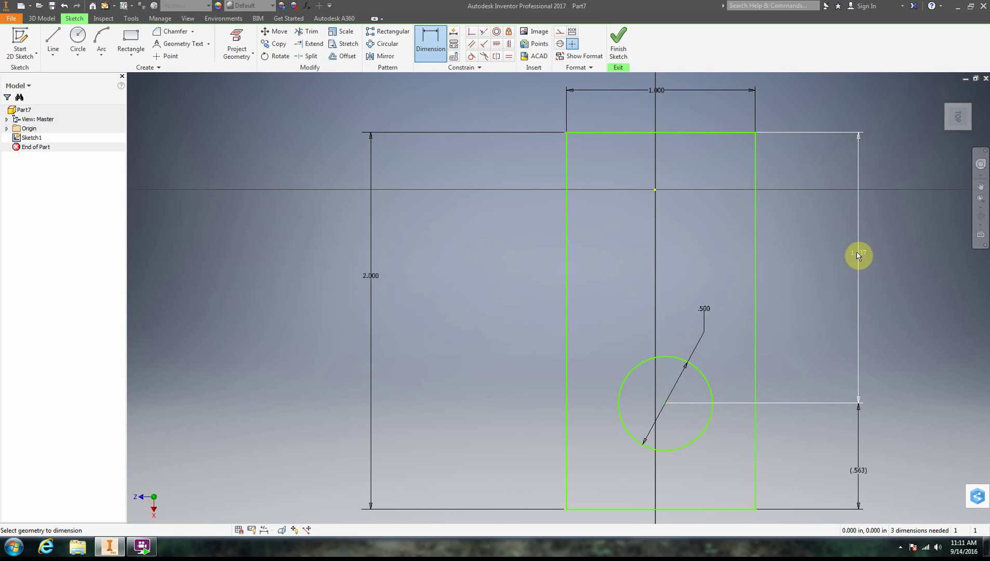
click(855, 470)
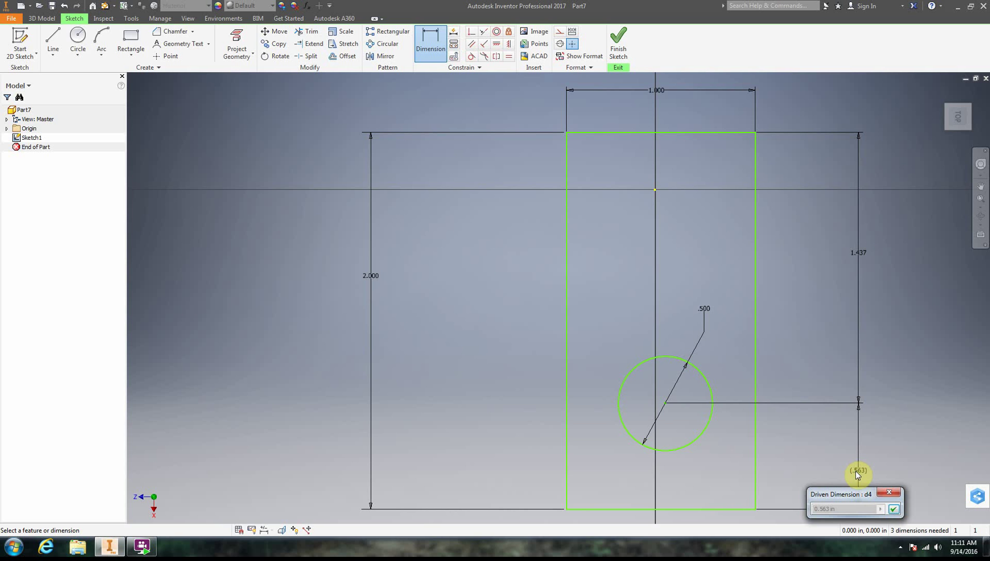
click(893, 493)
Set the distance from the top edge to the circle's center to the equation d4*2
click(856, 254)
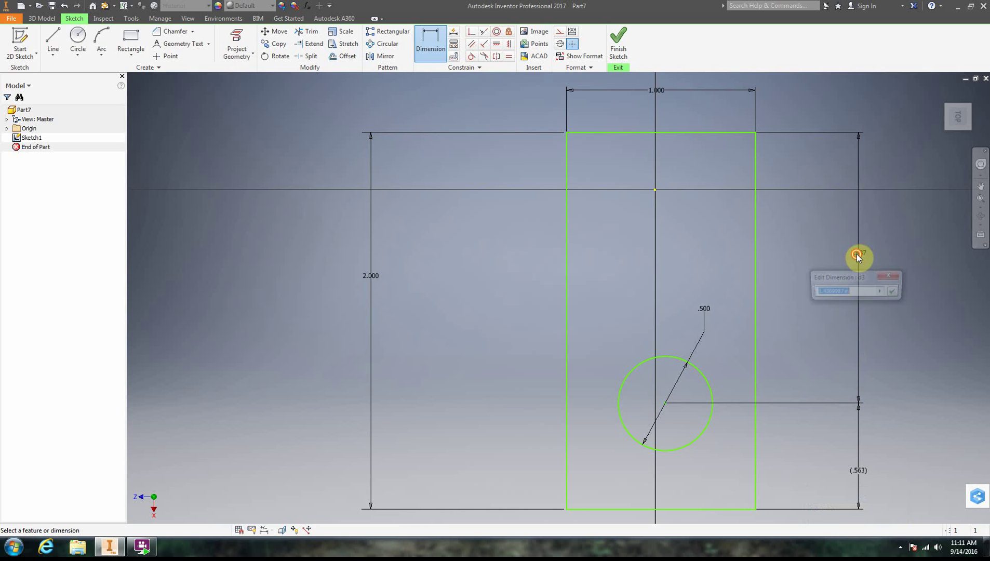
click(850, 294)
text(d4*2)
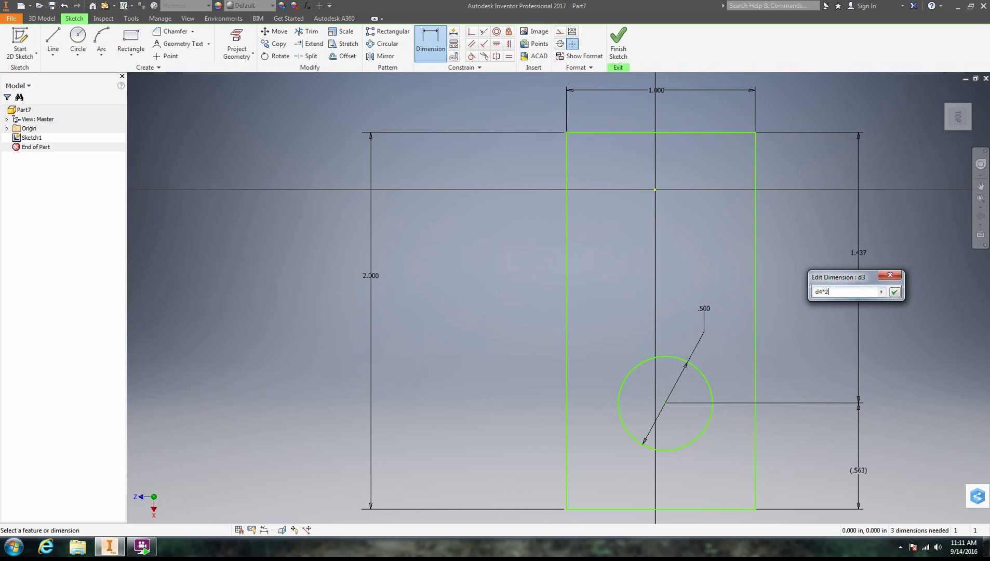
key(Return)
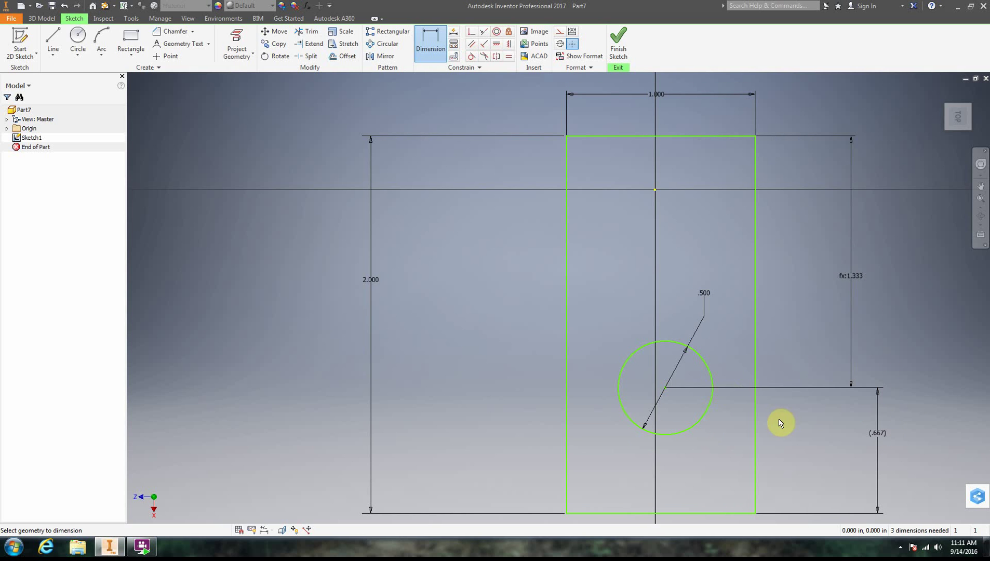
Open the driven dimension between the circle's center and the bottom edge to check its parameter name
click(879, 438)
click(909, 458)
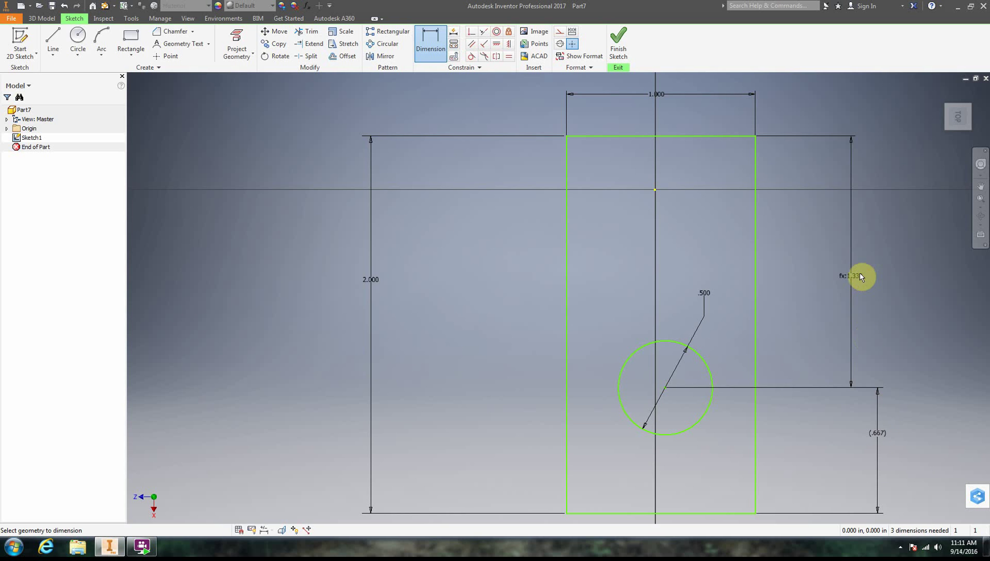
click(879, 432)
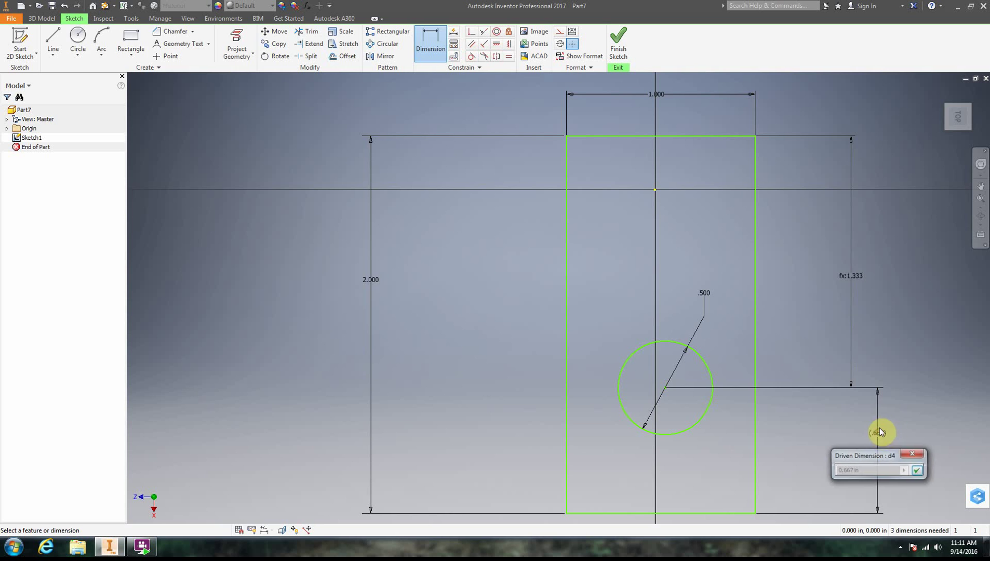
click(916, 469)
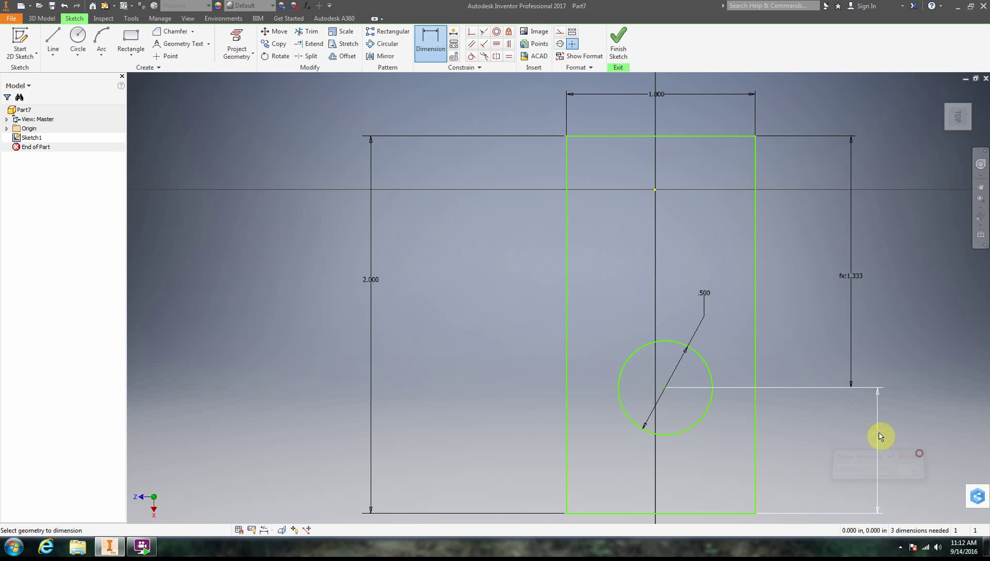
Review the equation controlling the circle's distance from the top edge and compare it with the driven dimension below the circle
click(856, 276)
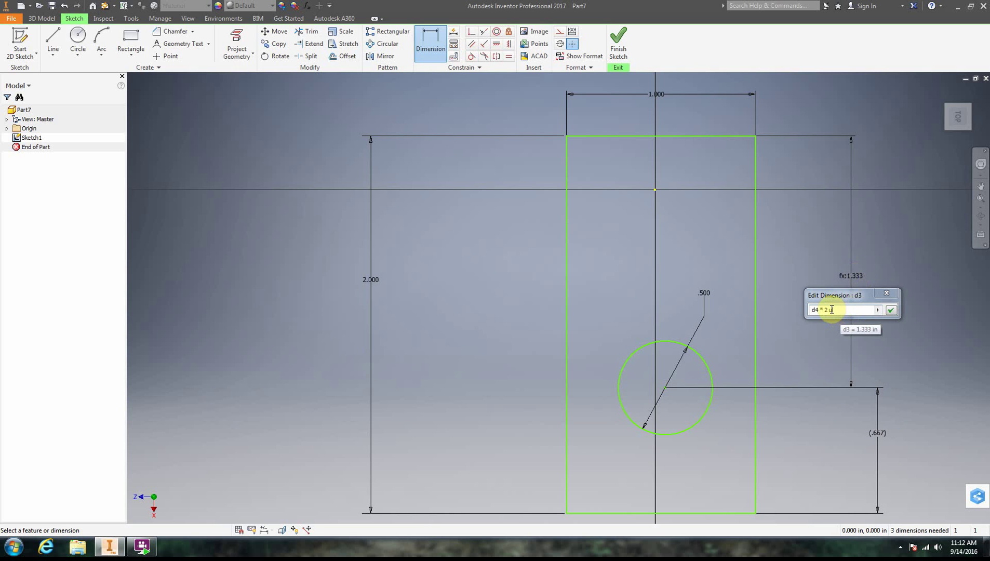
drag(824, 311, 851, 310)
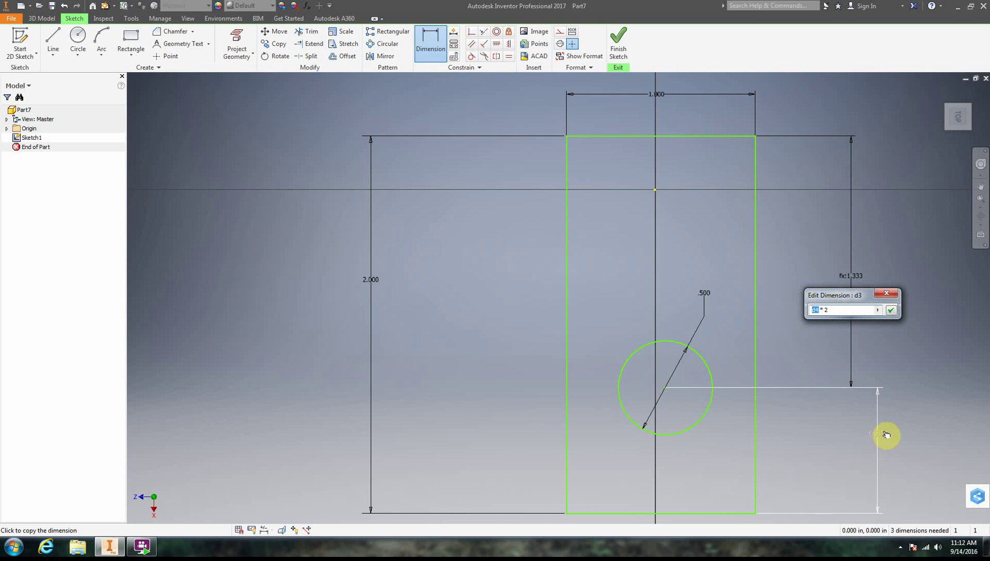
click(831, 311)
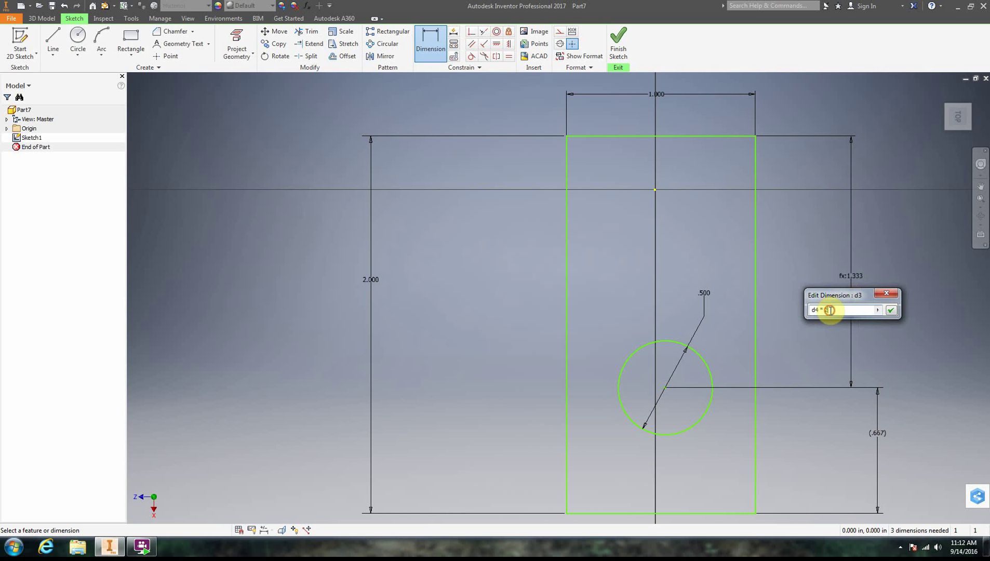
click(886, 294)
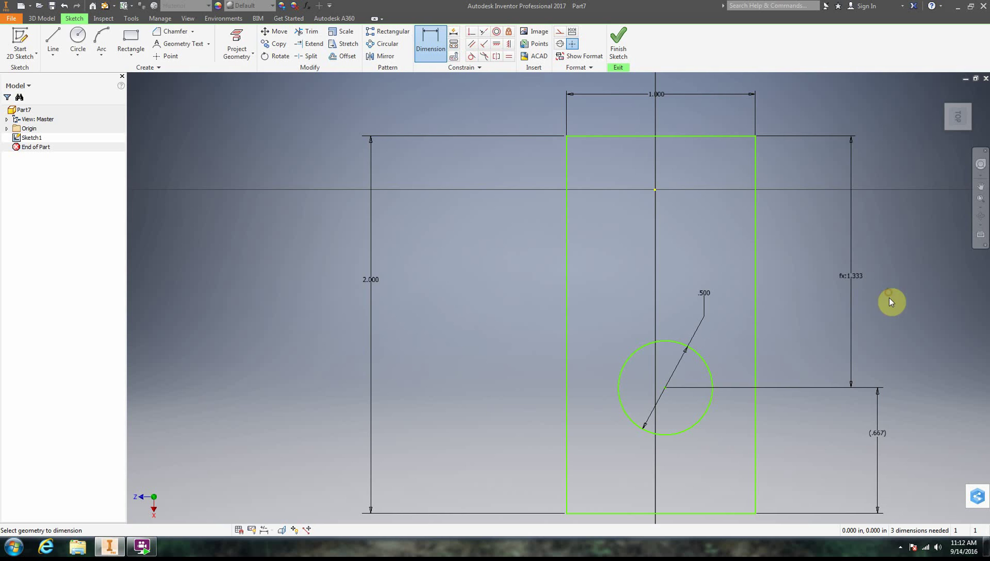
click(878, 434)
click(918, 458)
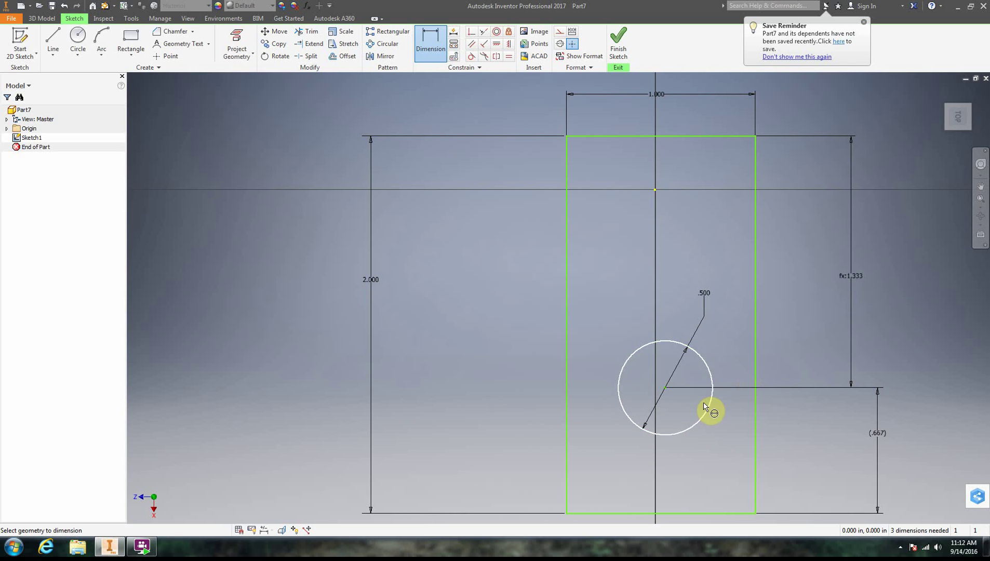
Dimension the horizontal distance from the circle's center to the rectangle's right edge, keeping the drawn distance
click(711, 375)
click(756, 380)
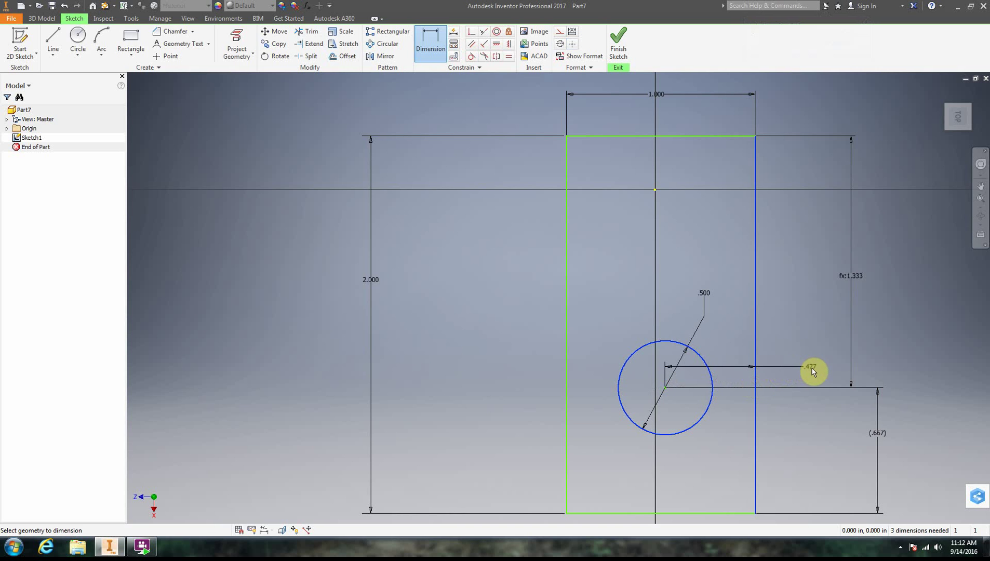
click(813, 370)
click(849, 408)
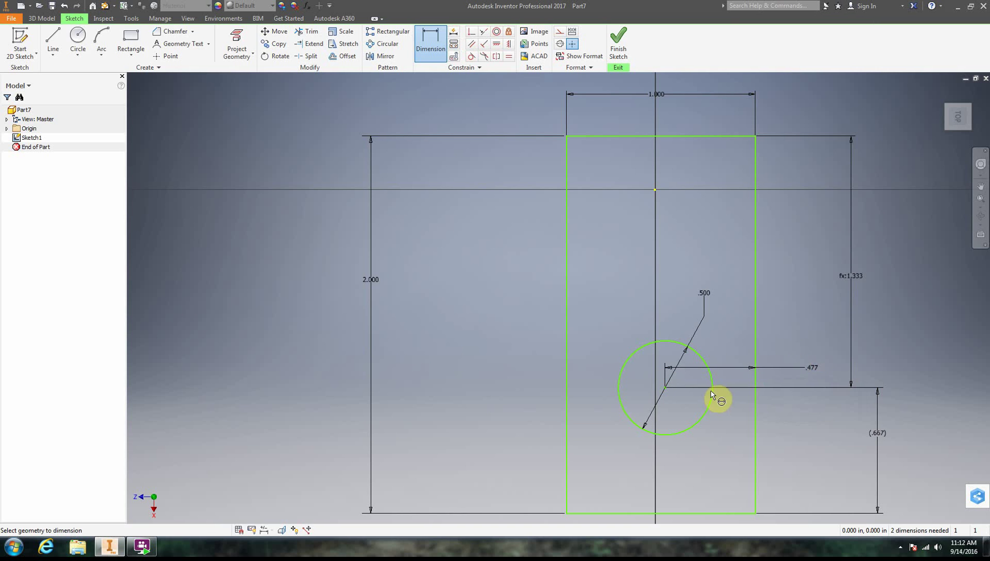
Add a driven dimension for the horizontal distance between the circle's center and the rectangle's left edge
click(627, 360)
click(567, 388)
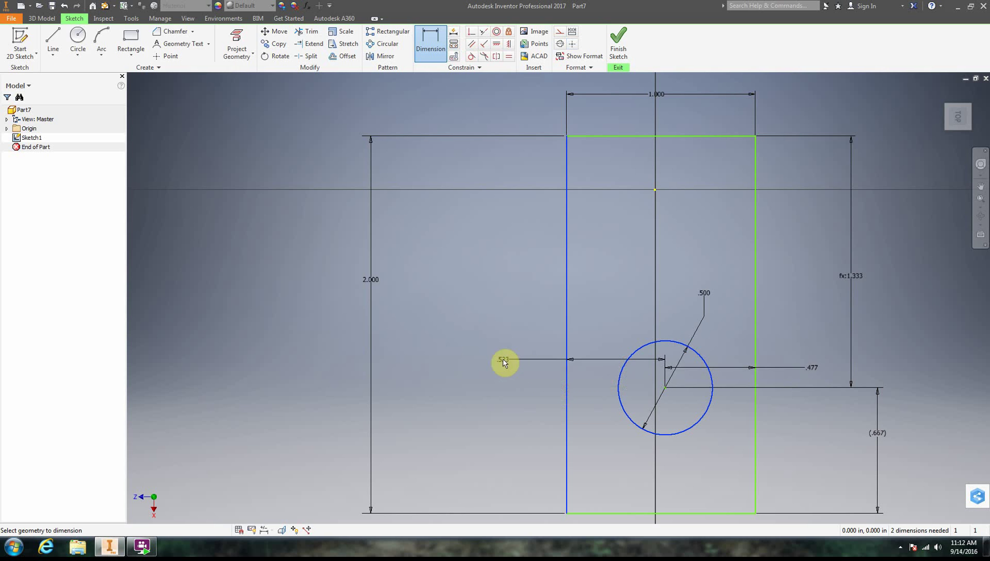
click(497, 368)
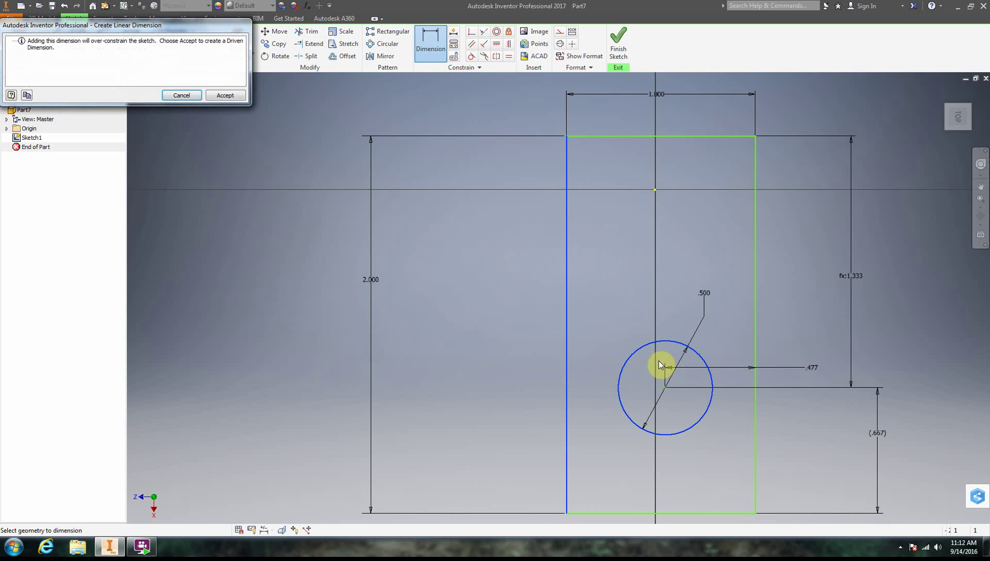
click(226, 96)
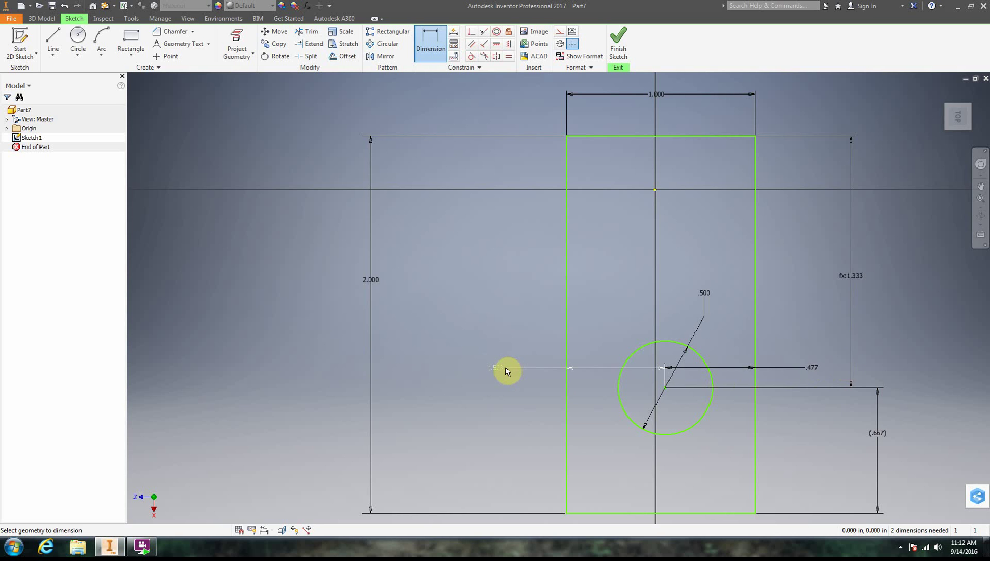
Set the distance from the circle's center to the right edge equal to the driven left-side dimension d6
click(812, 369)
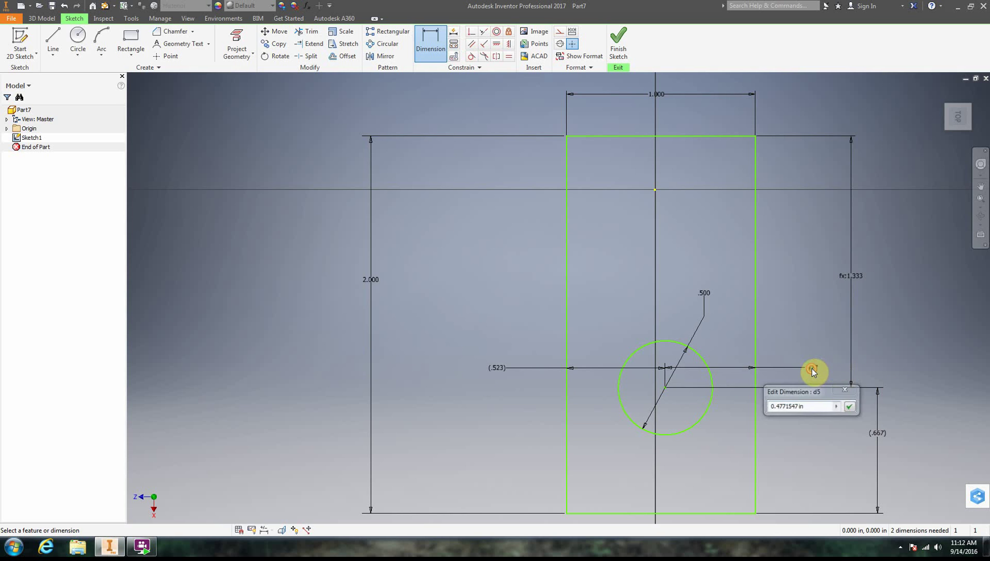
click(846, 390)
click(496, 368)
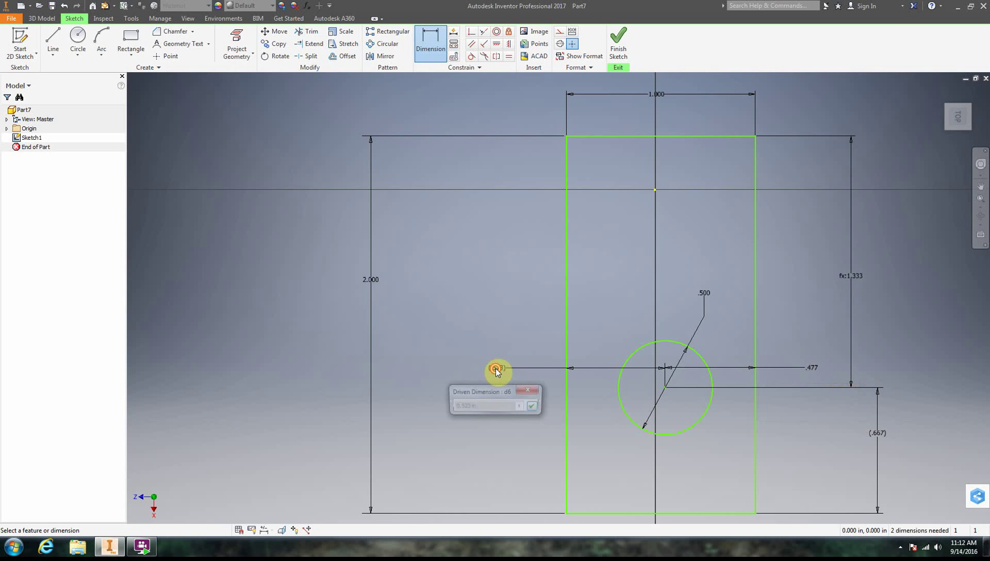
click(540, 390)
click(818, 367)
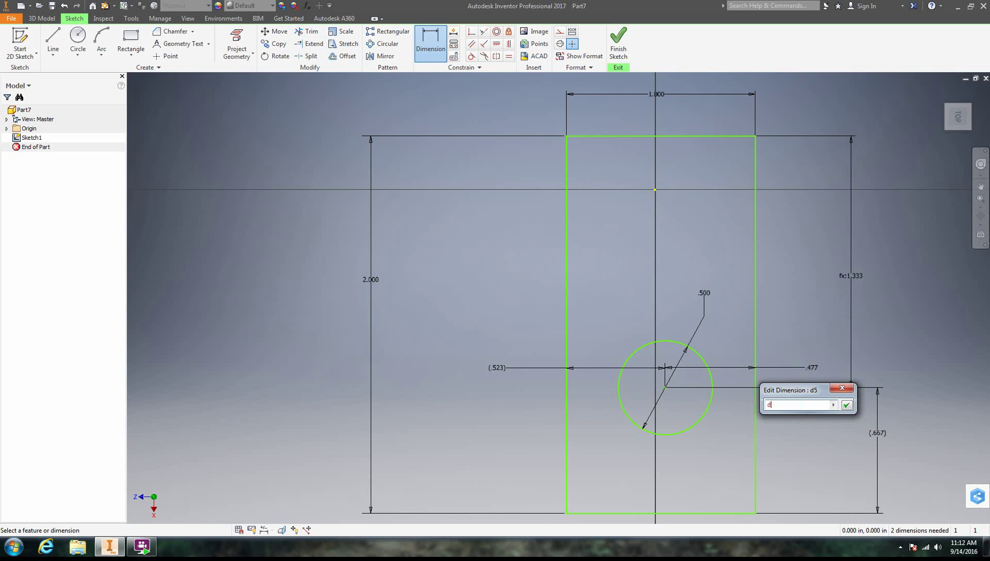
key(Return)
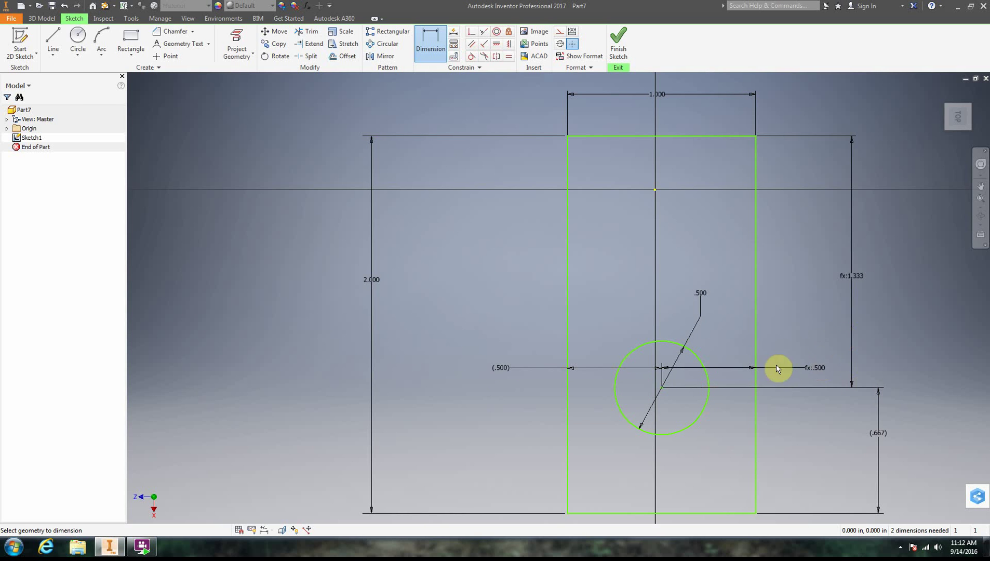
click(818, 338)
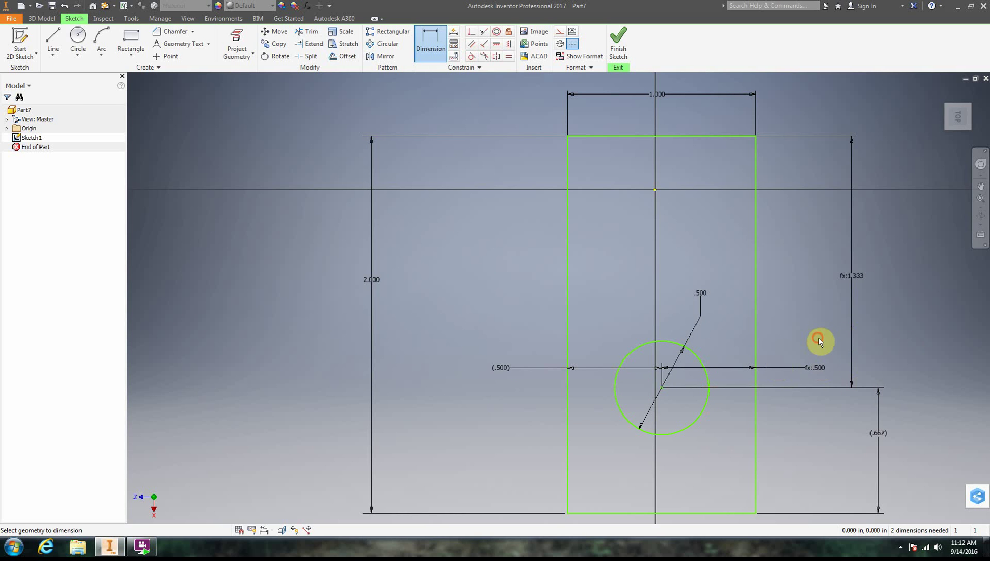
Check the parameter name of the driven dimension below the circle and end the Dimension command
click(878, 433)
click(907, 453)
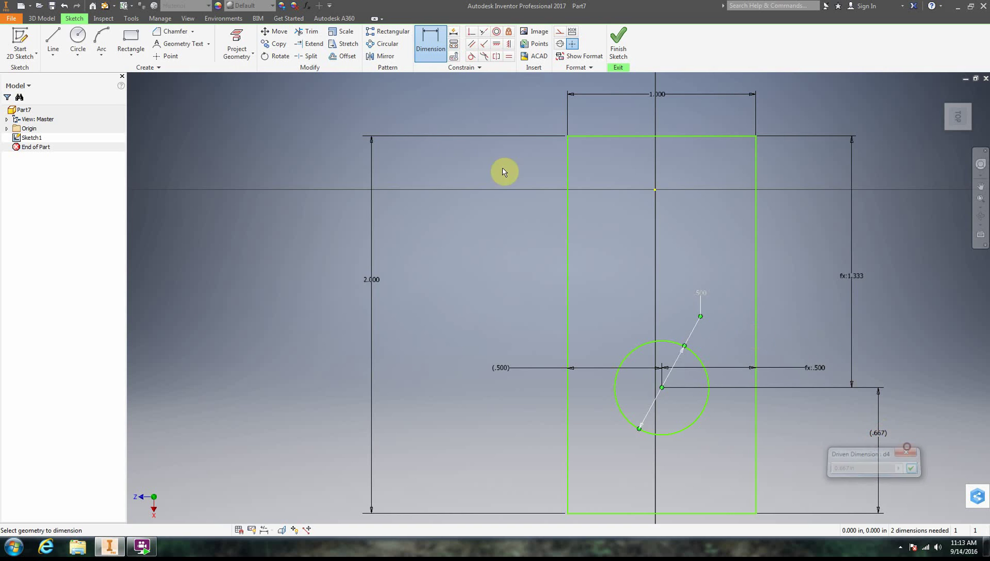
click(431, 39)
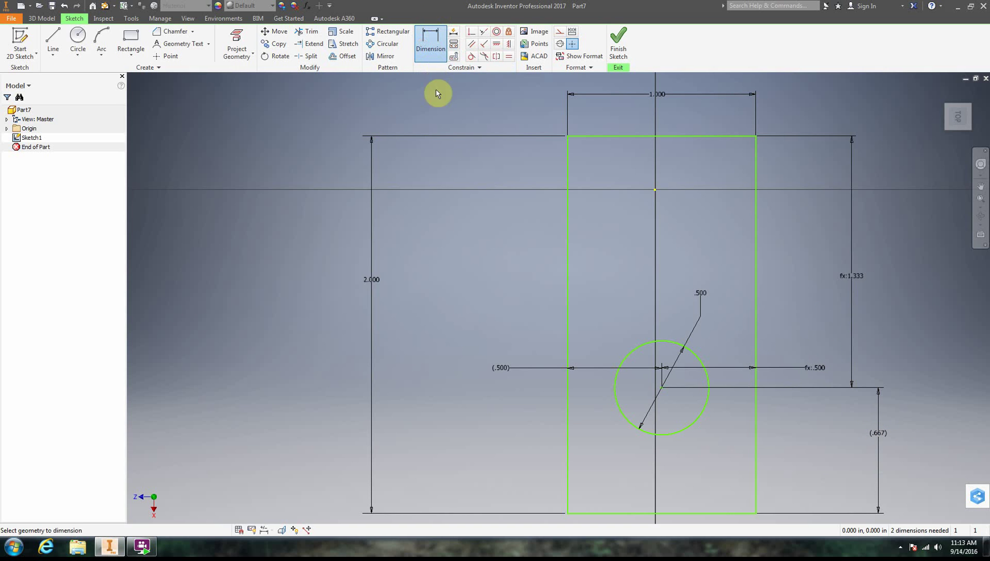
right_click(444, 116)
click(485, 115)
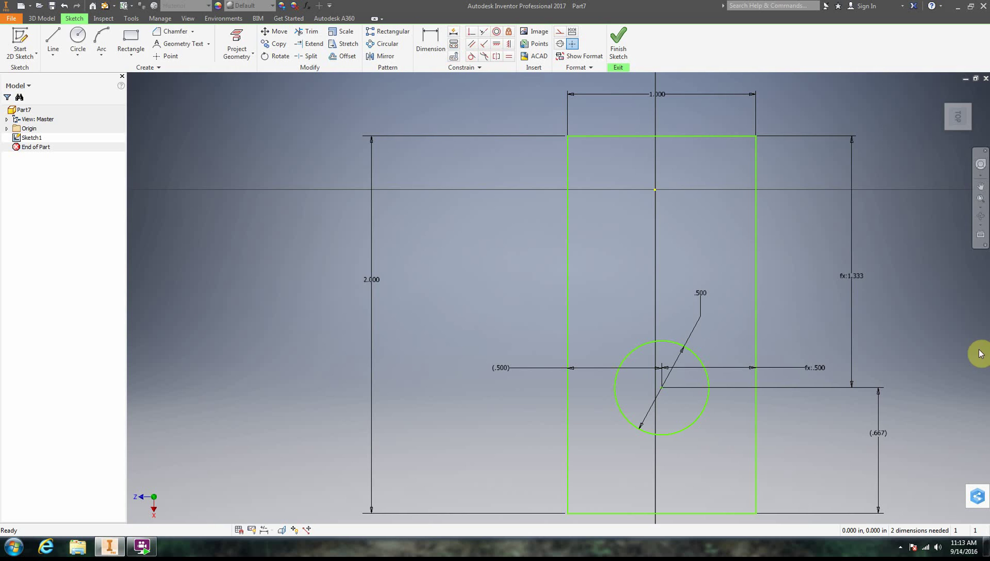
click(870, 438)
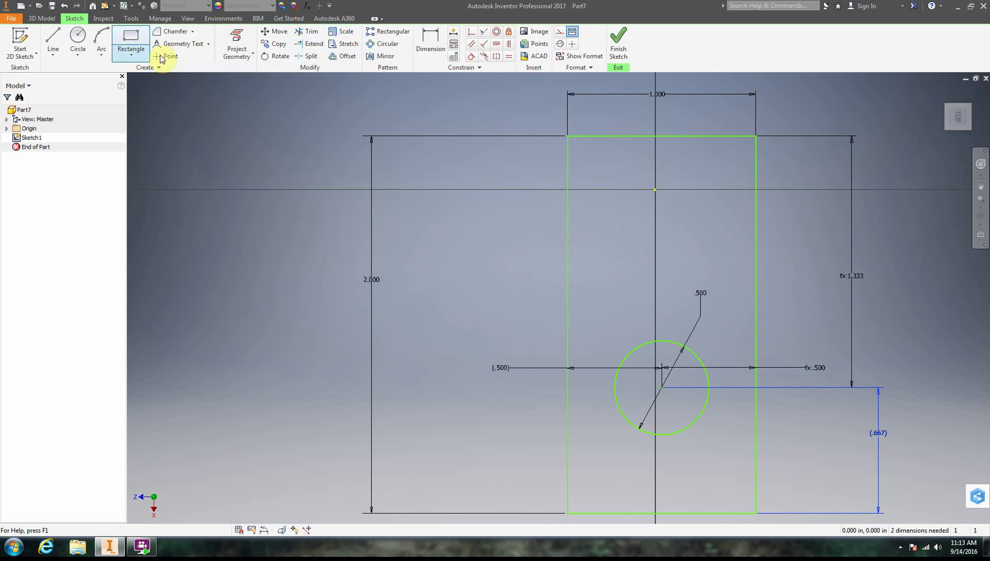
Chamfer the rectangle's two top corners with a distance of 0.125 in
click(178, 32)
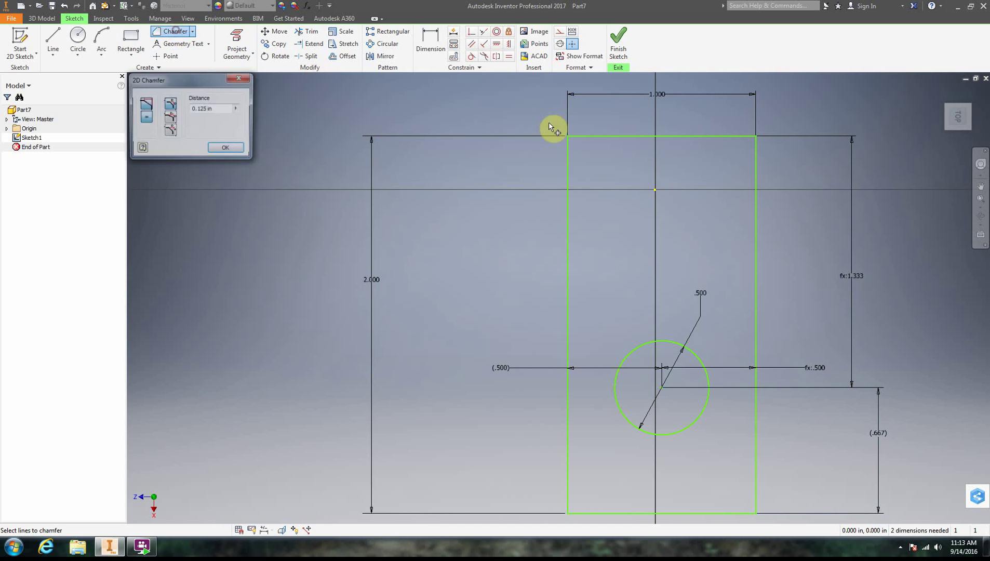
click(568, 142)
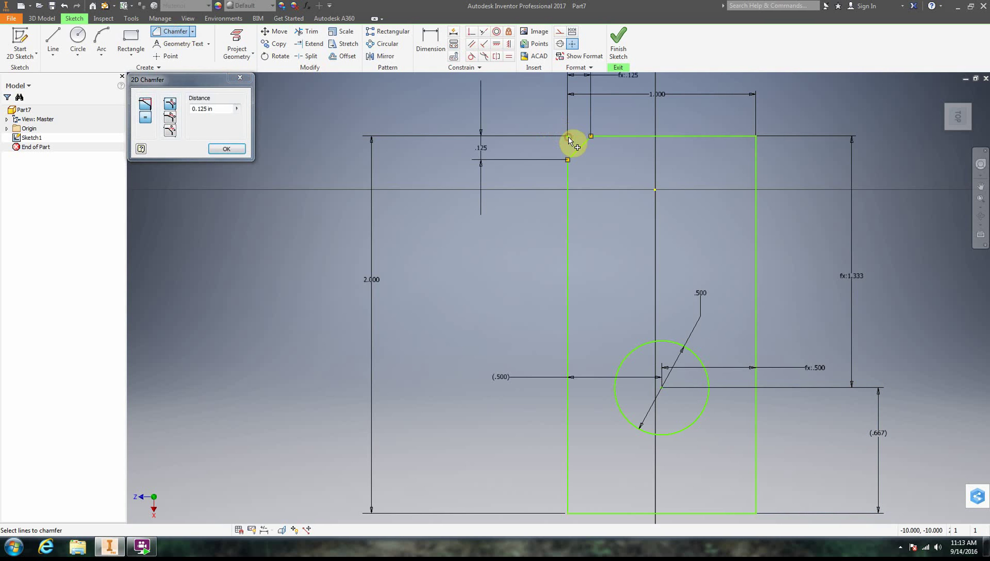
click(751, 137)
click(757, 142)
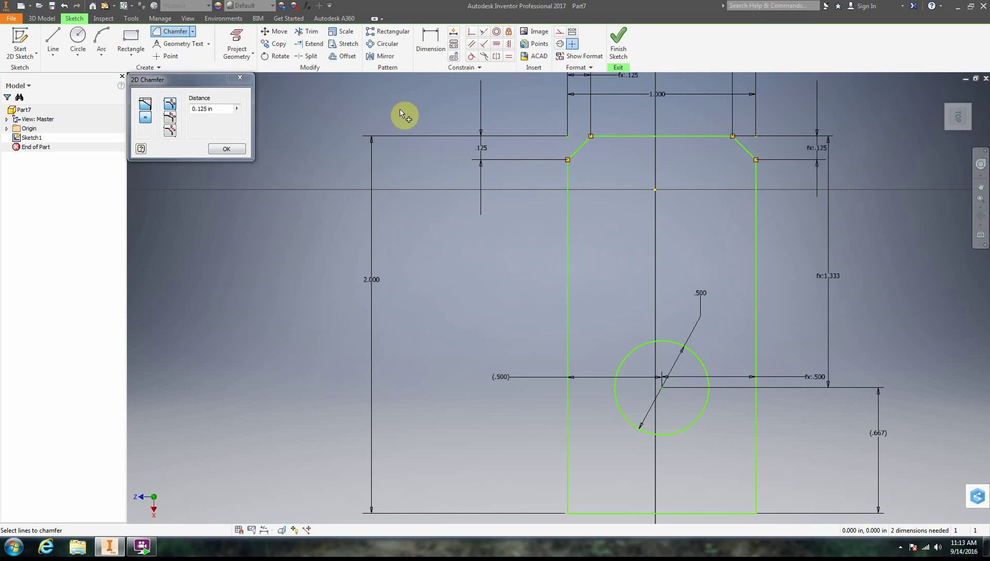
click(240, 78)
Fillet the rectangle's two bottom corners with a radius of 0.125 in
click(192, 31)
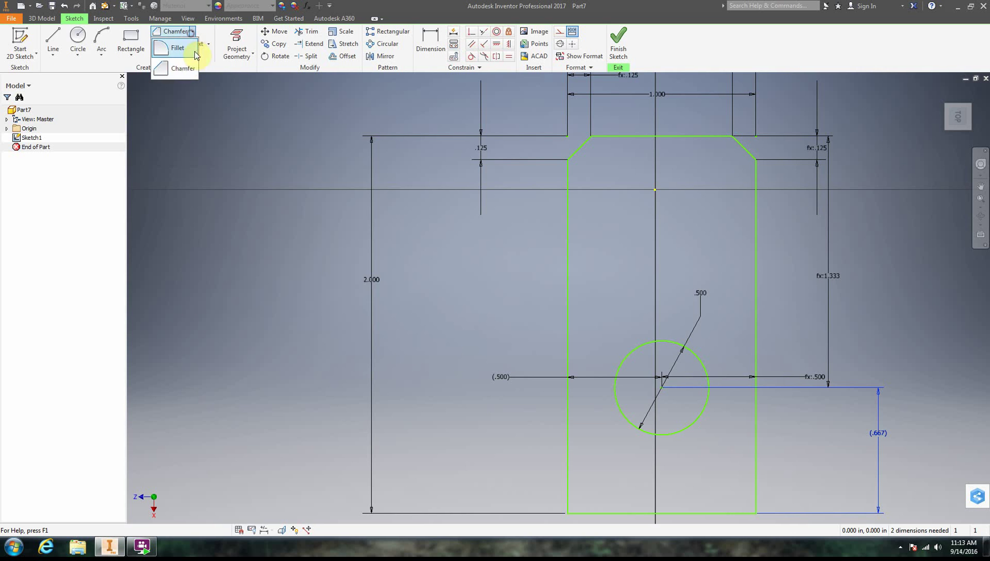
click(177, 48)
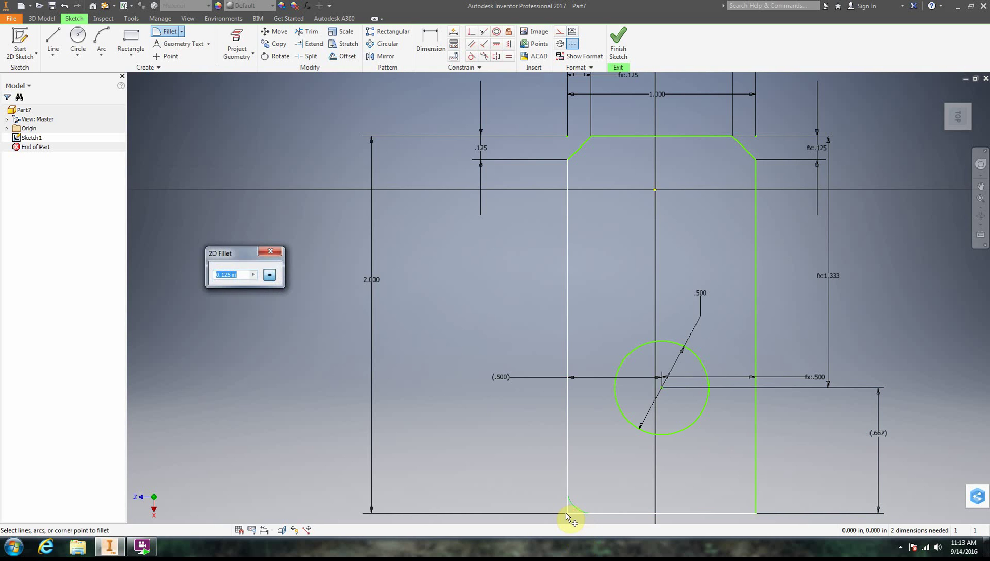
click(757, 514)
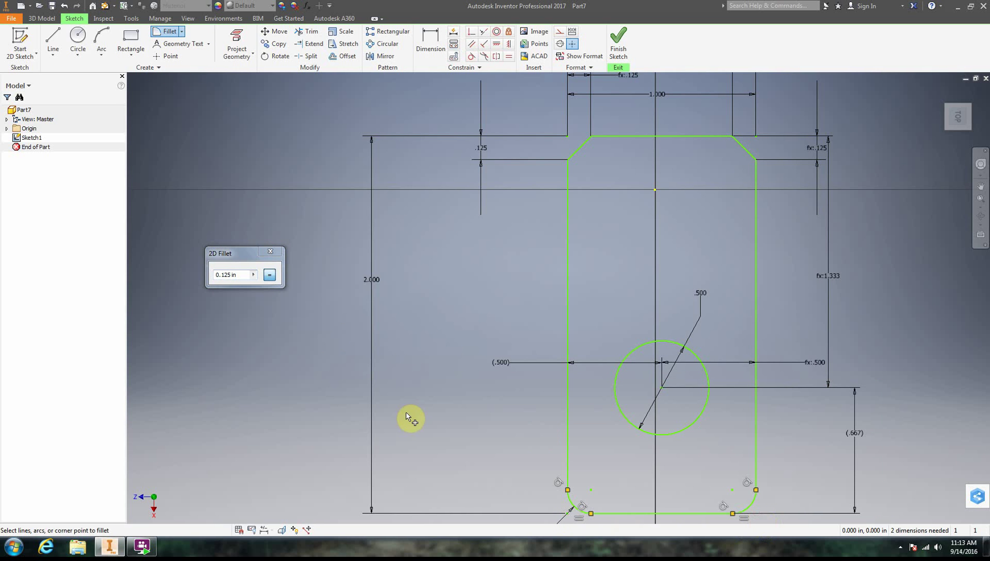
click(270, 251)
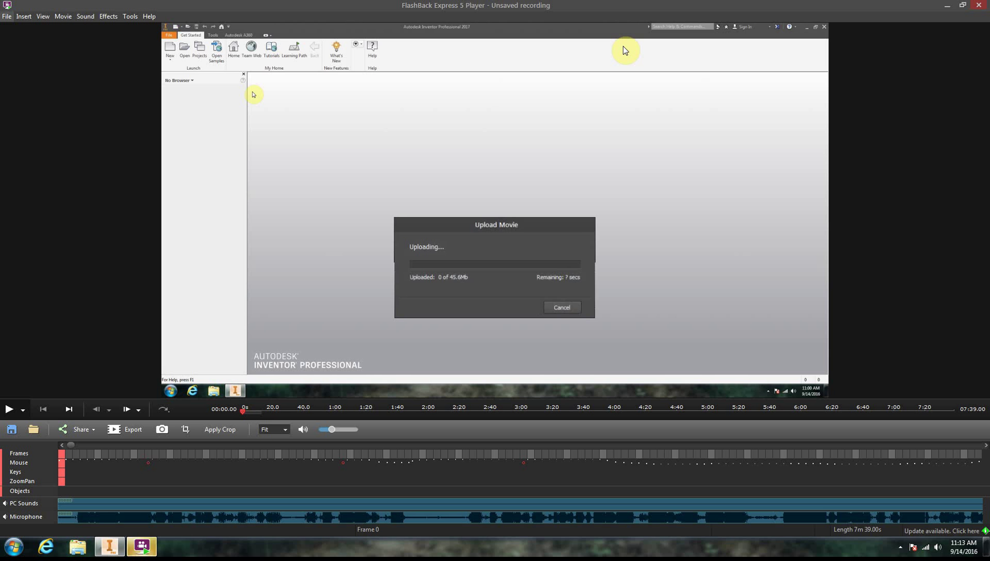
click(900, 546)
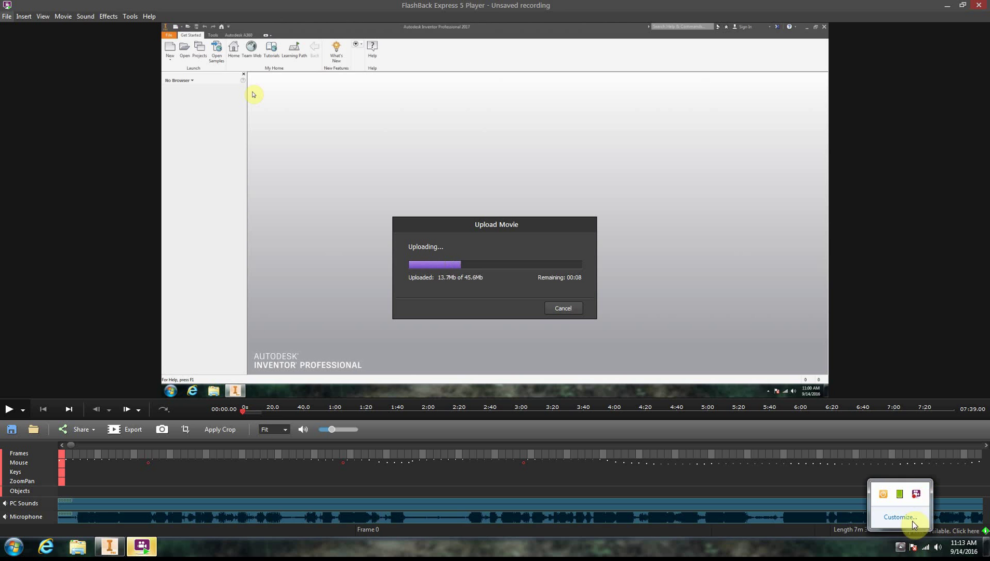
right_click(916, 495)
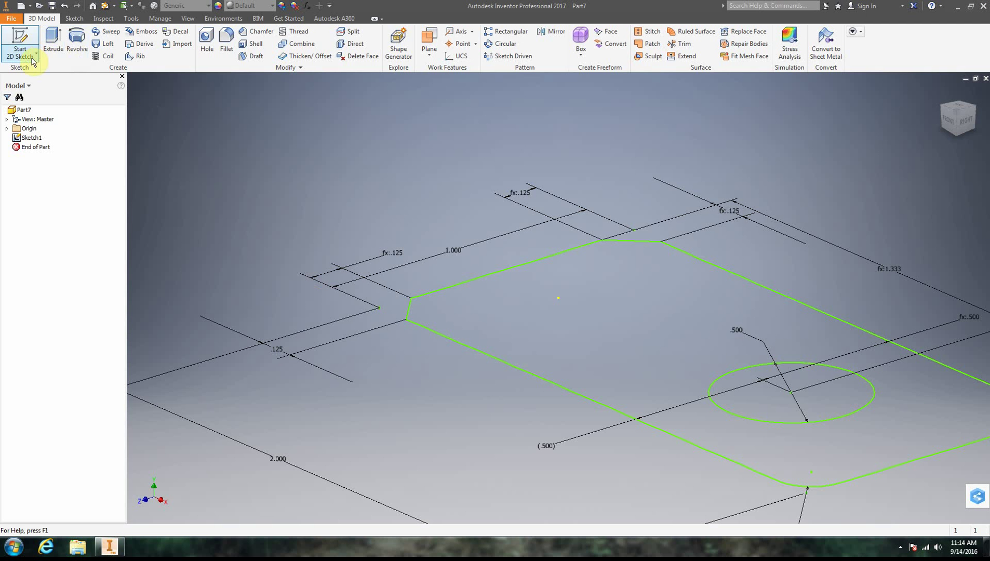
Open Sketch1 for editing, finish it, and reopen it for editing
double_click(35, 138)
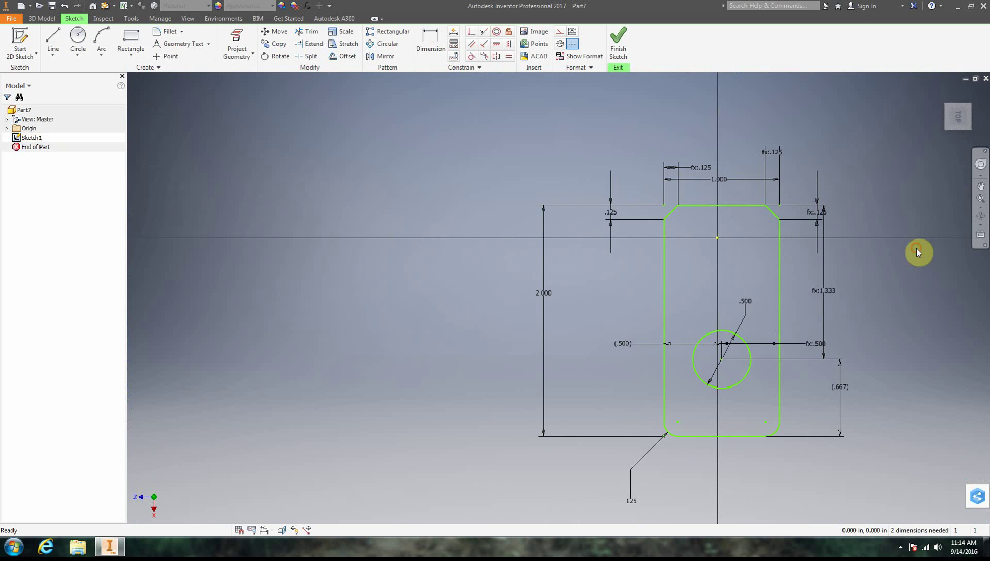
click(620, 47)
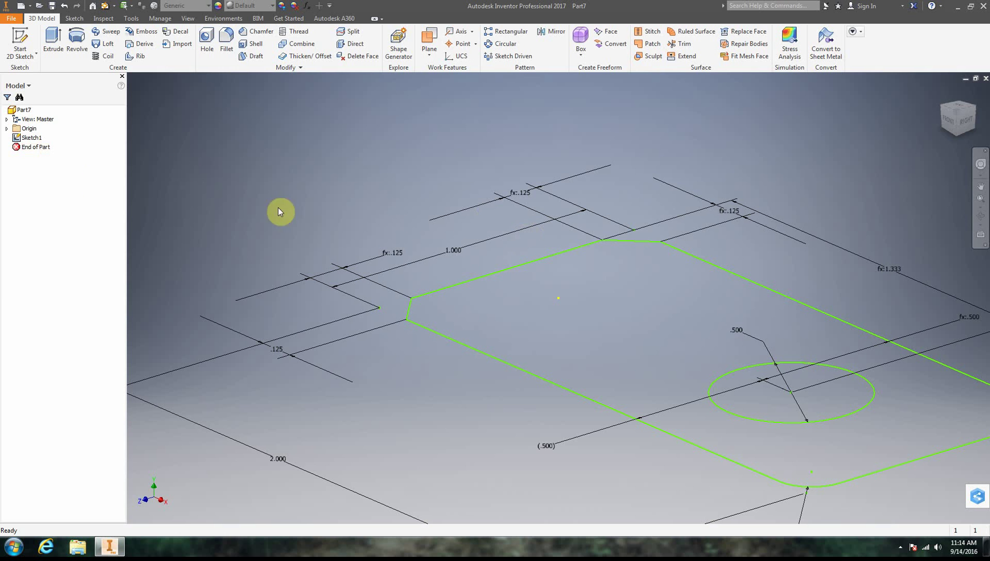
double_click(30, 138)
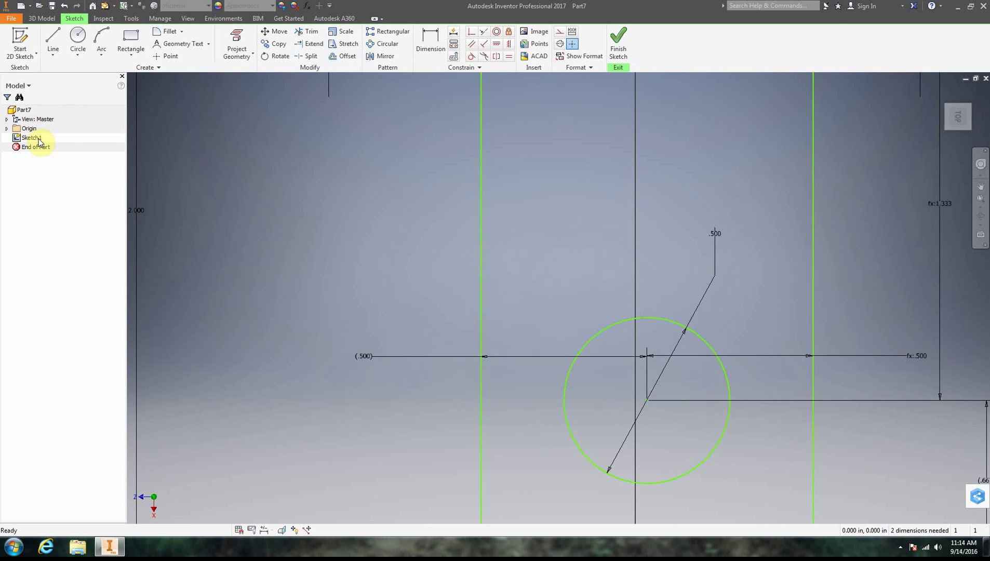
scroll(768, 336, up, 5)
click(892, 300)
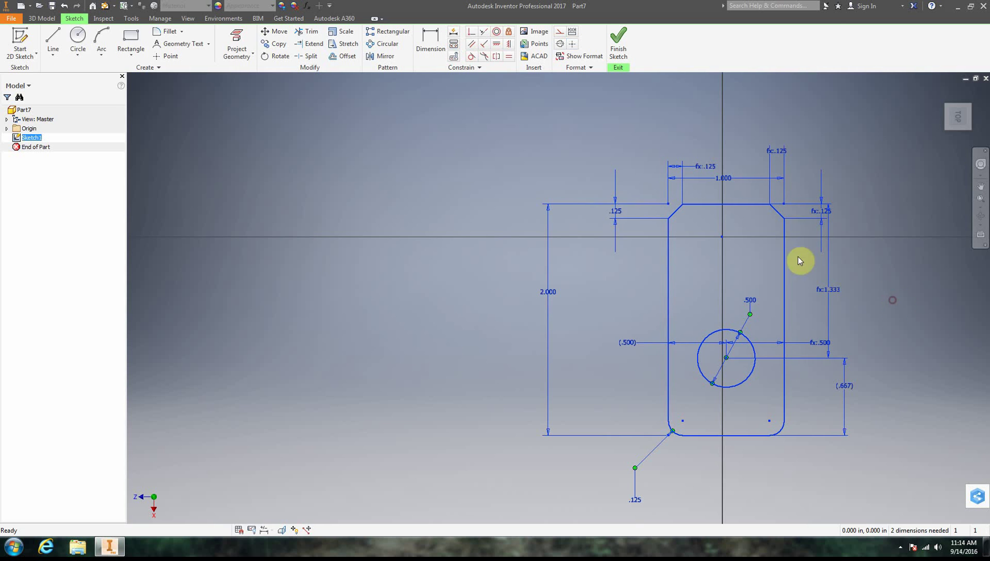
Reposition the chamfered profile slightly upward in the sketch and set its overall height to 3 in
drag(704, 206, 707, 193)
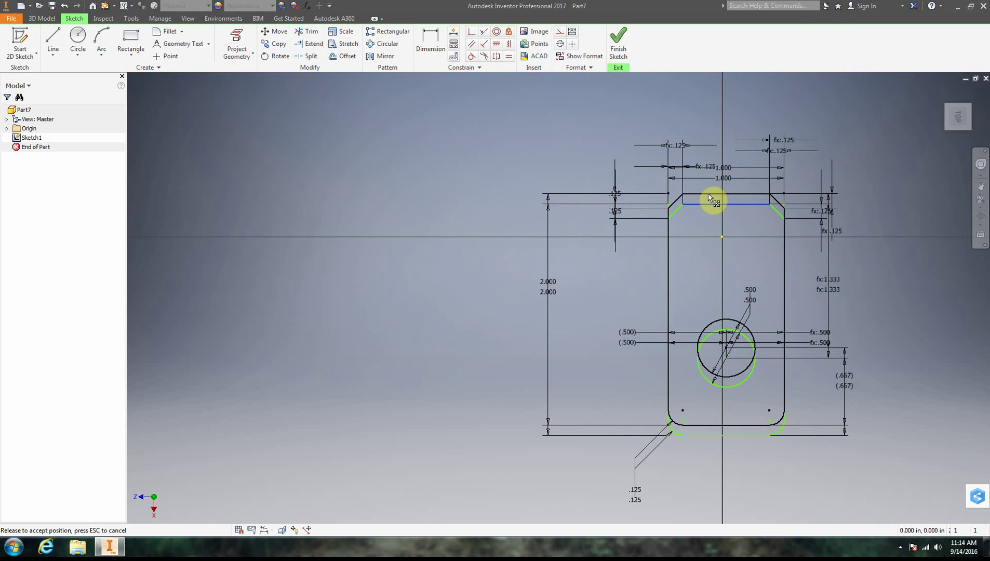
double_click(548, 284)
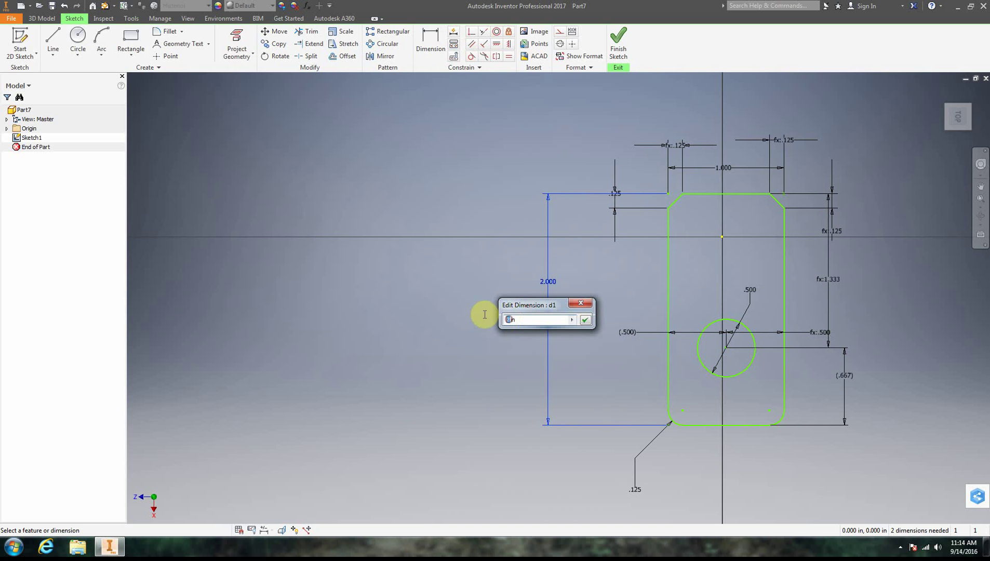
text(3)
key(Return)
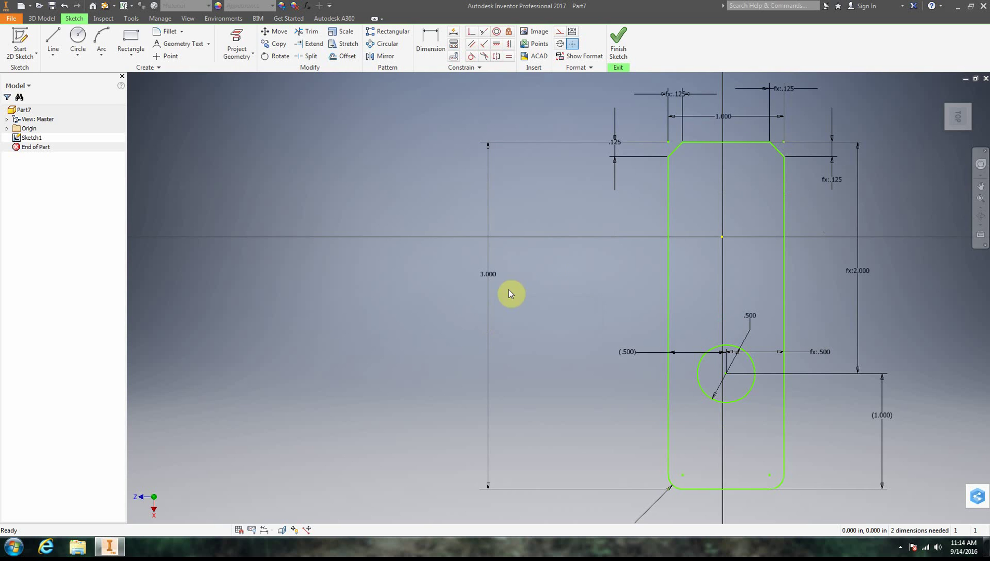
Finish the profile sketch and return to the part model
right_click(429, 239)
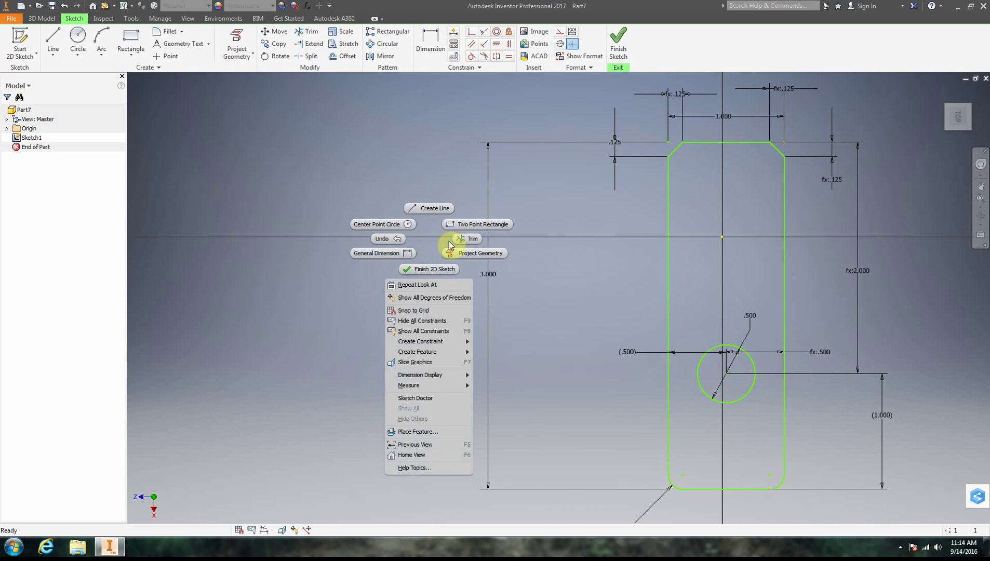
click(922, 335)
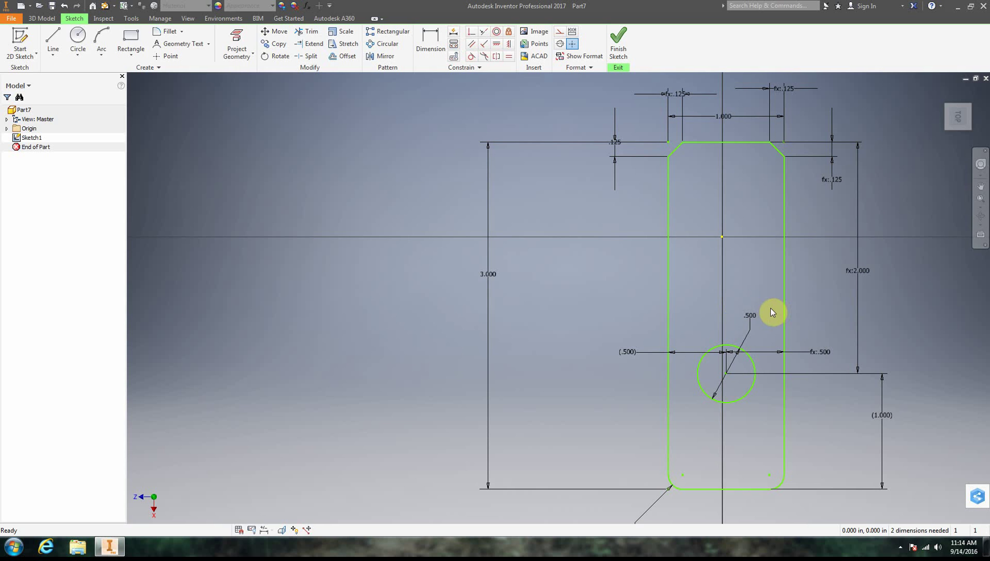
right_click(916, 328)
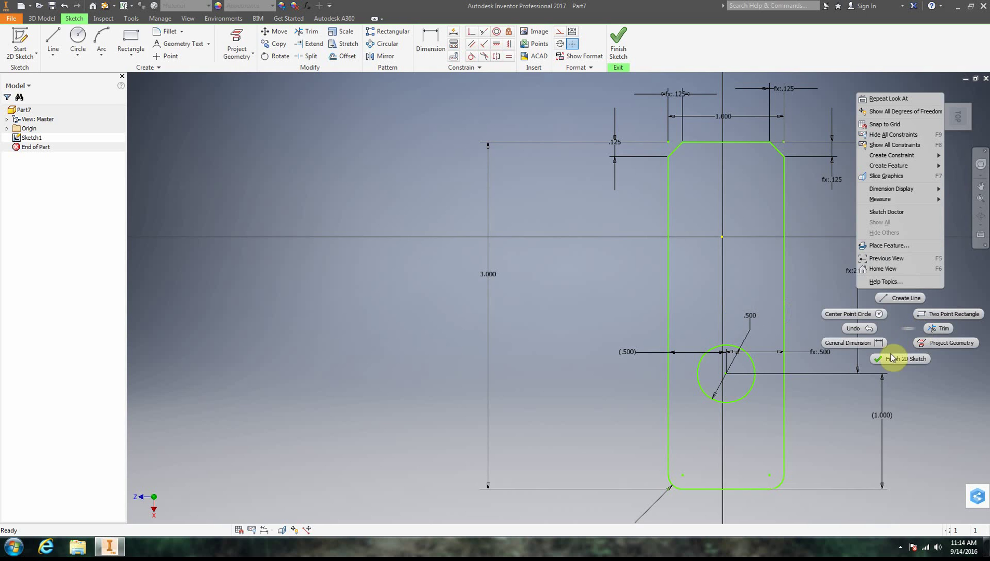
click(334, 203)
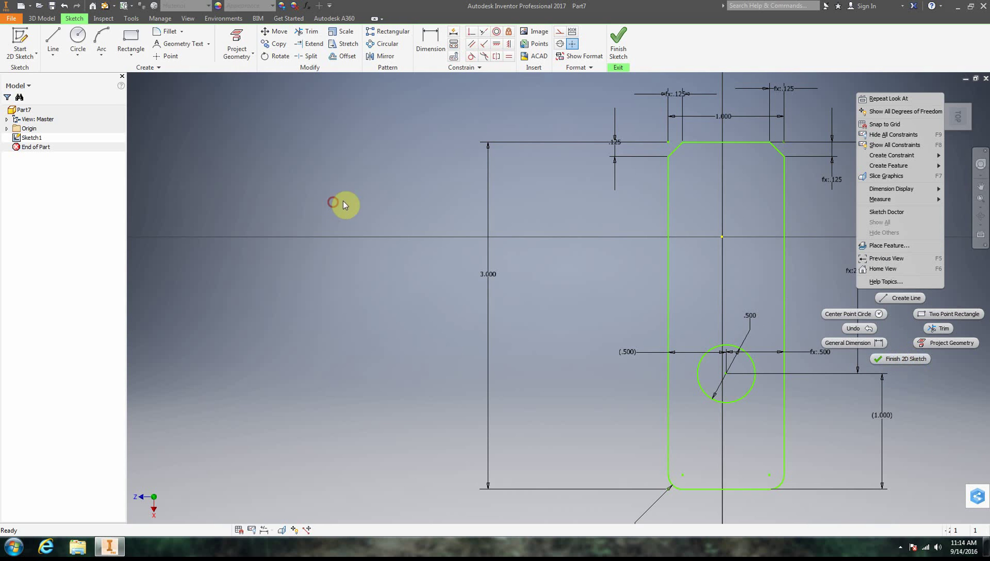
click(618, 47)
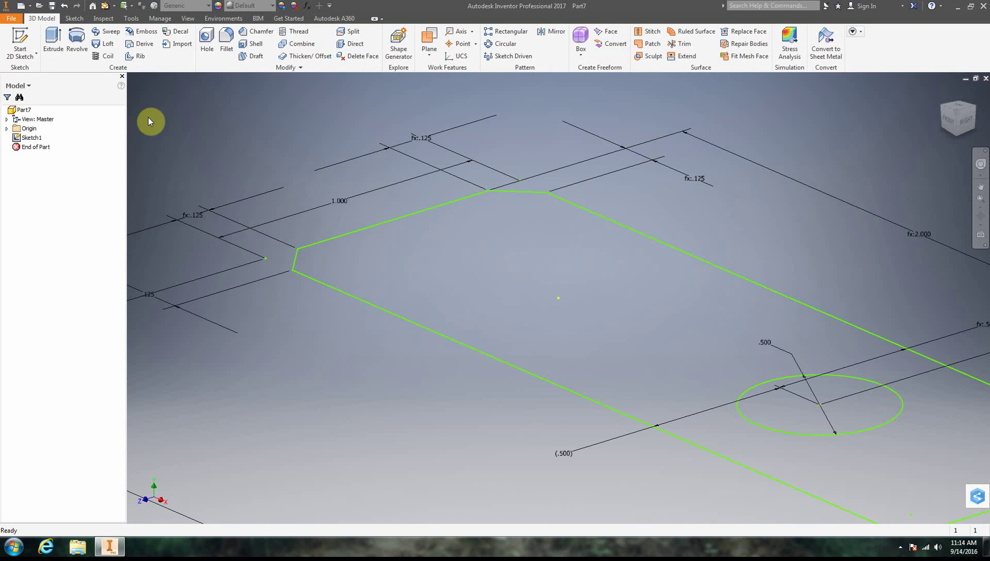
Start an extrusion, look over its expanded settings dialog, collapse it again and reposition the floating extrusion controls
click(50, 40)
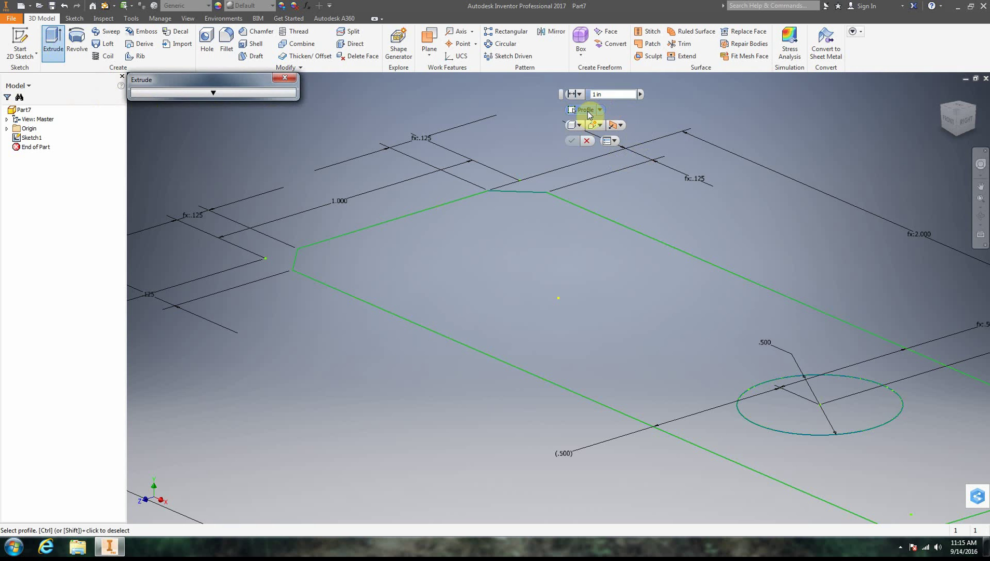
drag(564, 96, 180, 124)
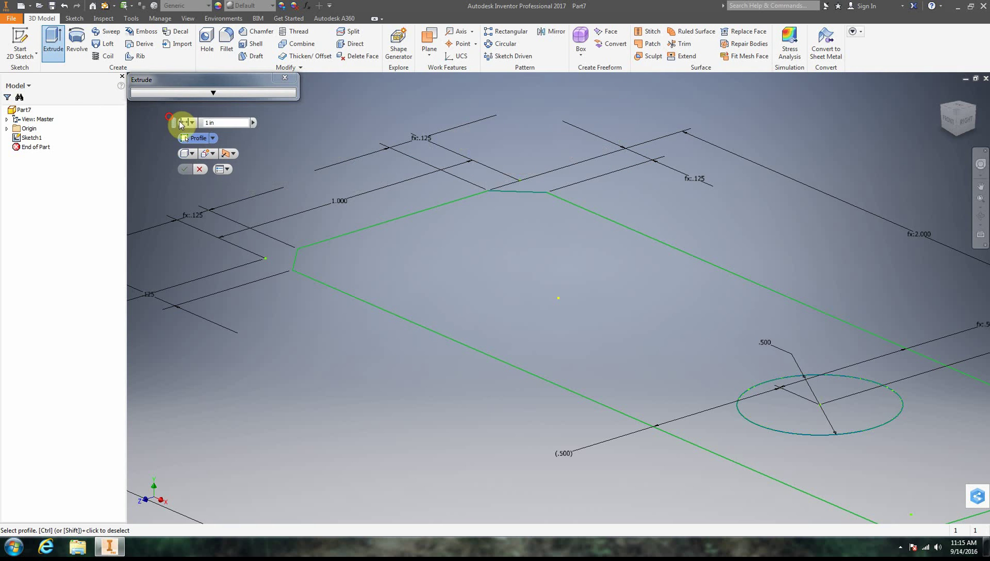
click(217, 93)
drag(203, 82, 327, 221)
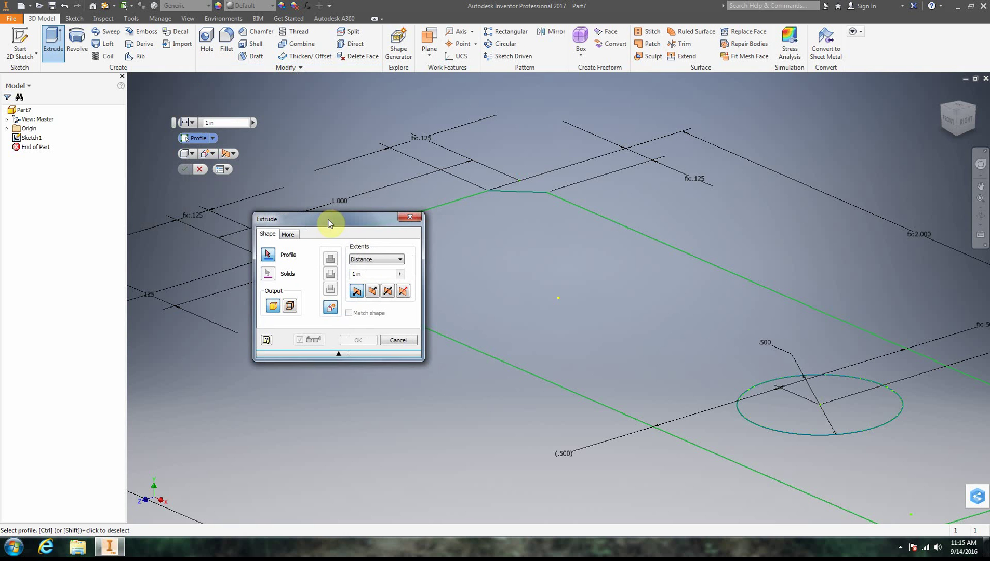
click(339, 353)
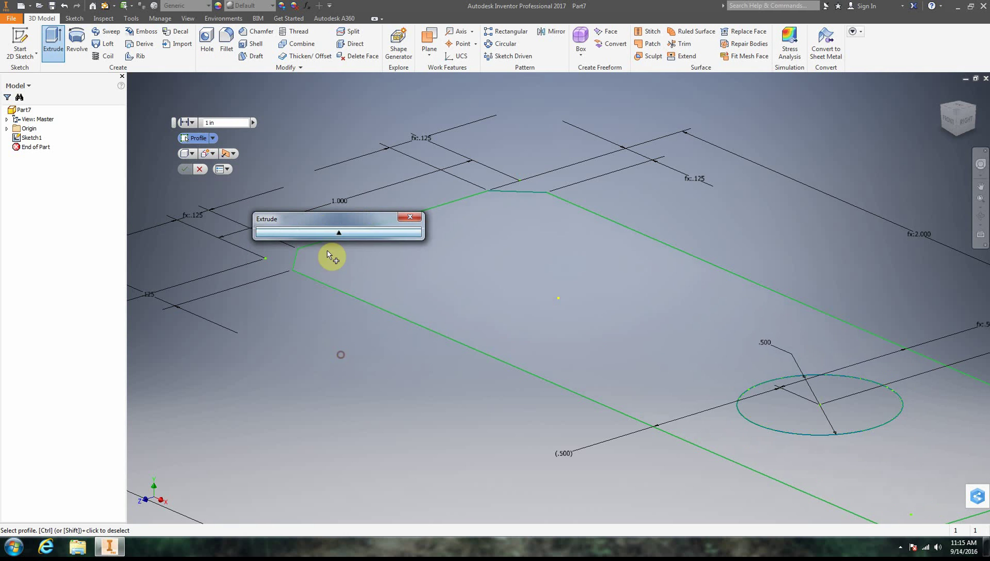
drag(328, 223, 203, 83)
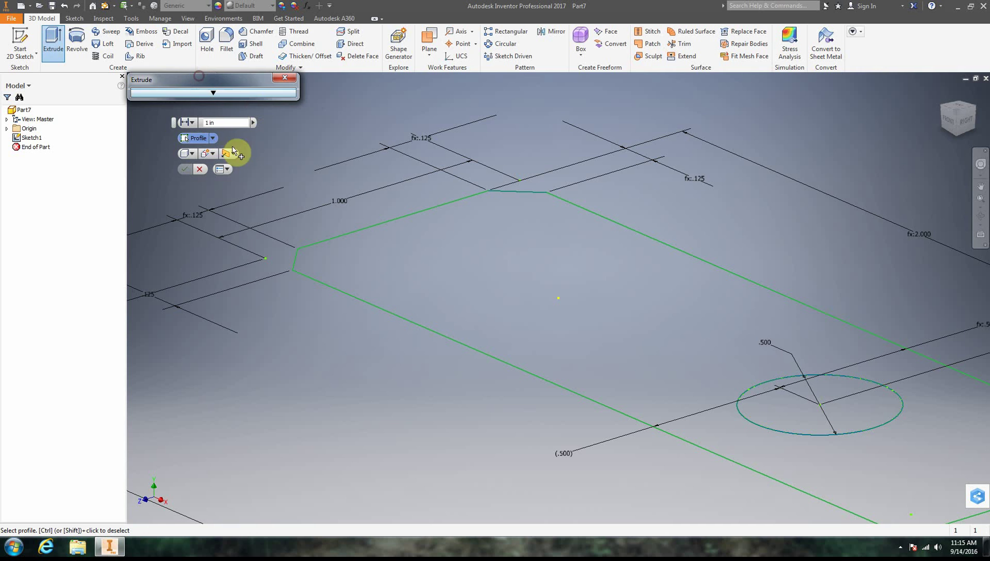
drag(173, 129, 736, 96)
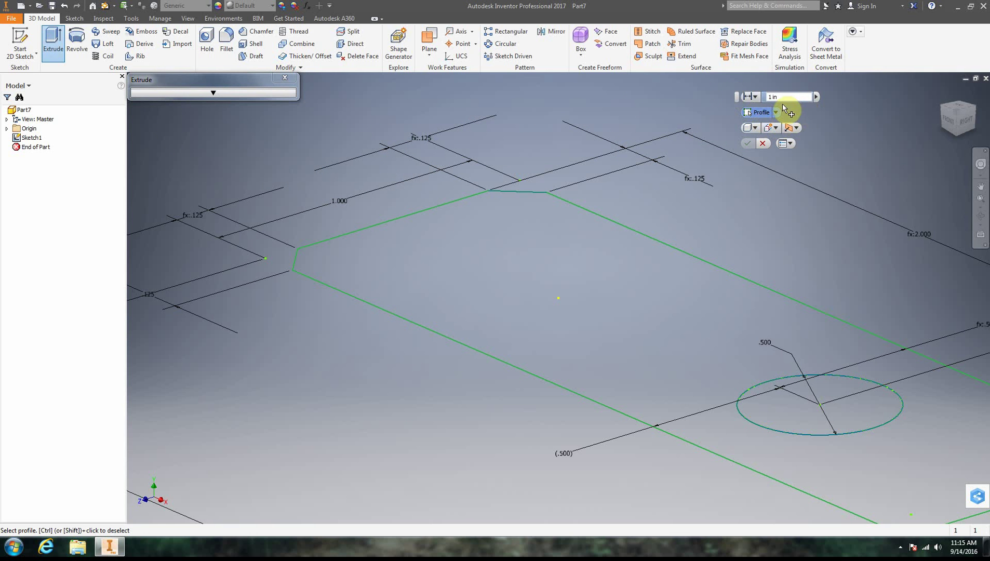
Examine the extrusion's available output types, operations and directions
click(754, 128)
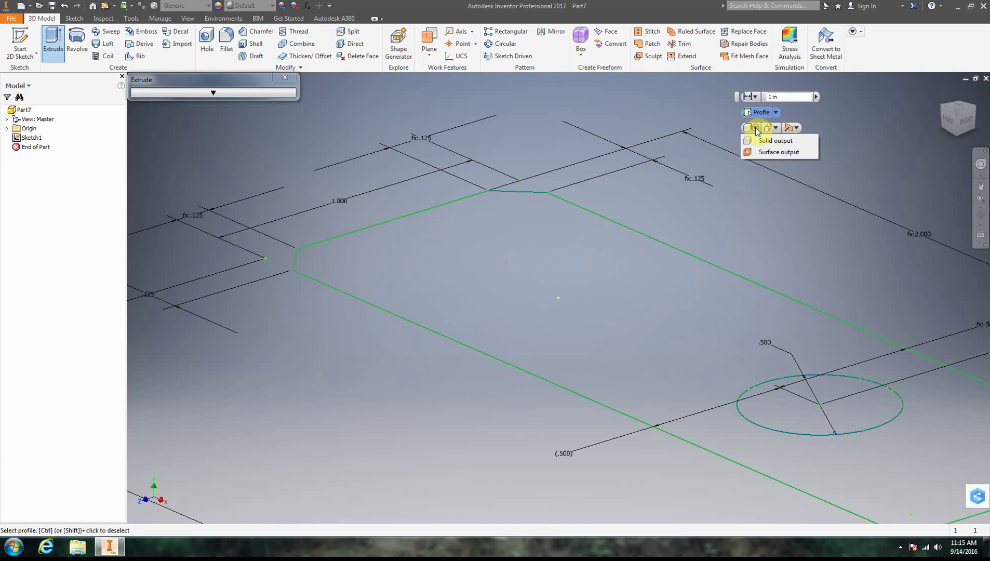
click(780, 128)
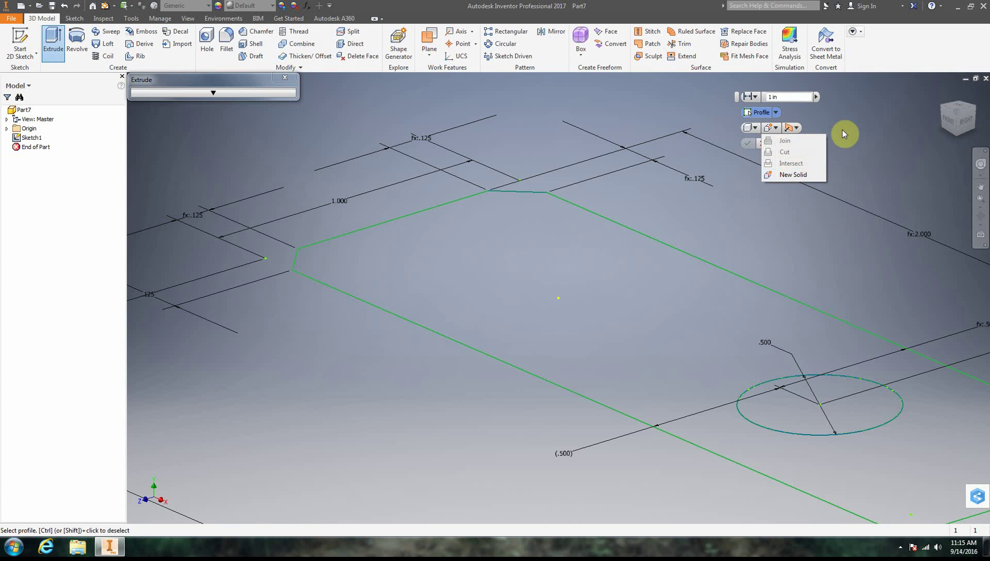
click(776, 128)
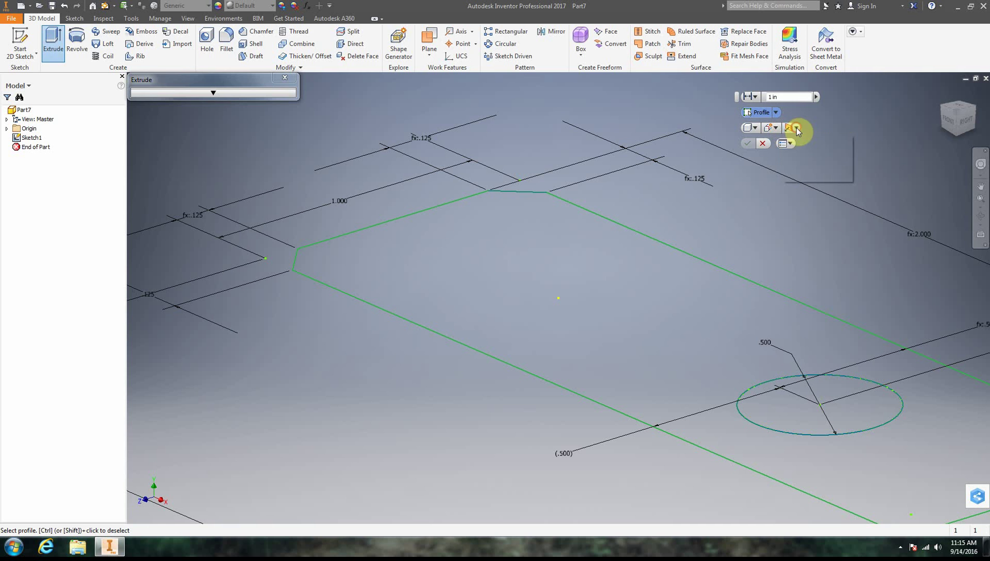
click(796, 128)
click(753, 128)
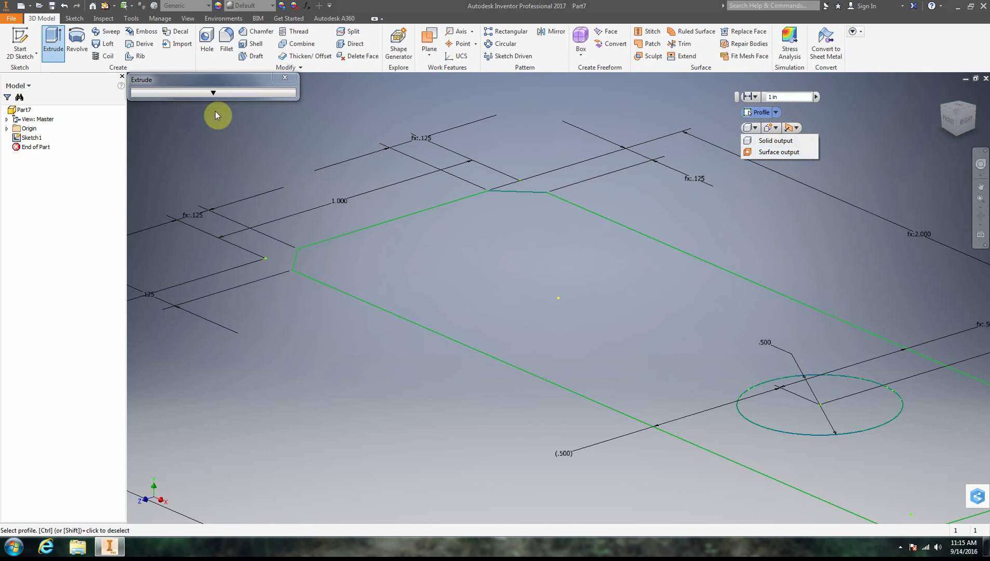
click(758, 128)
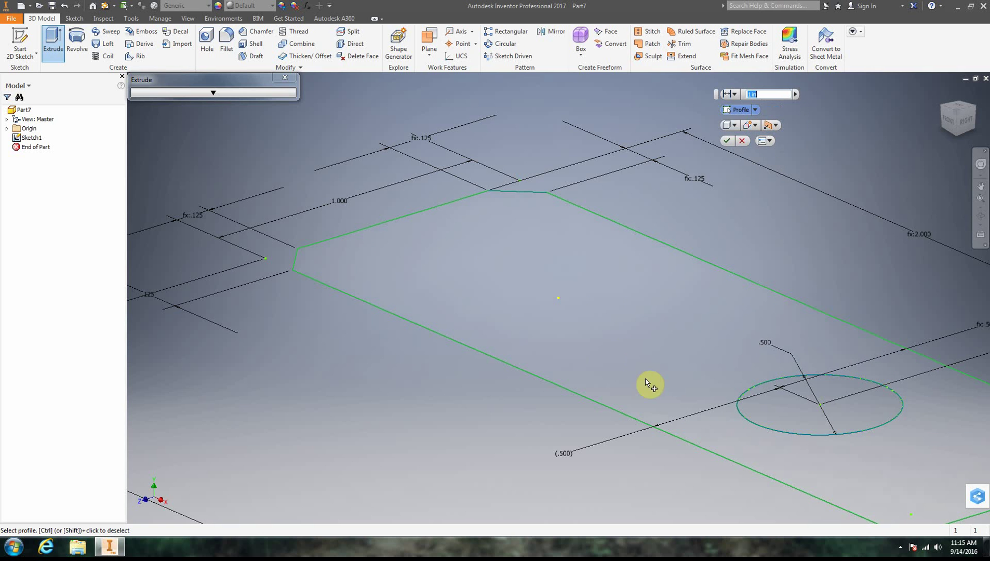
Select the plate profile around the circle for the extrusion and set its distance to 0.5 in
click(465, 275)
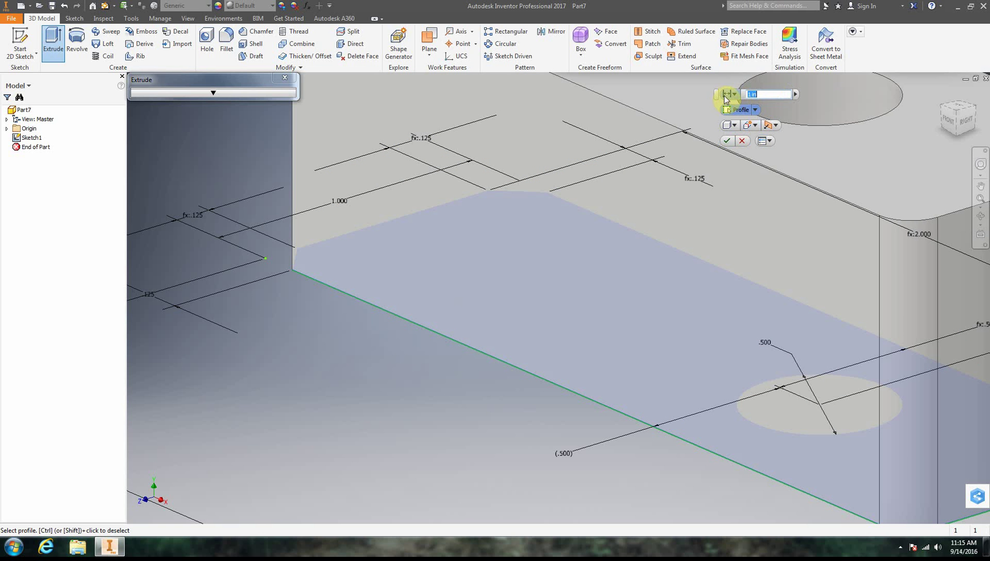
drag(721, 96, 203, 370)
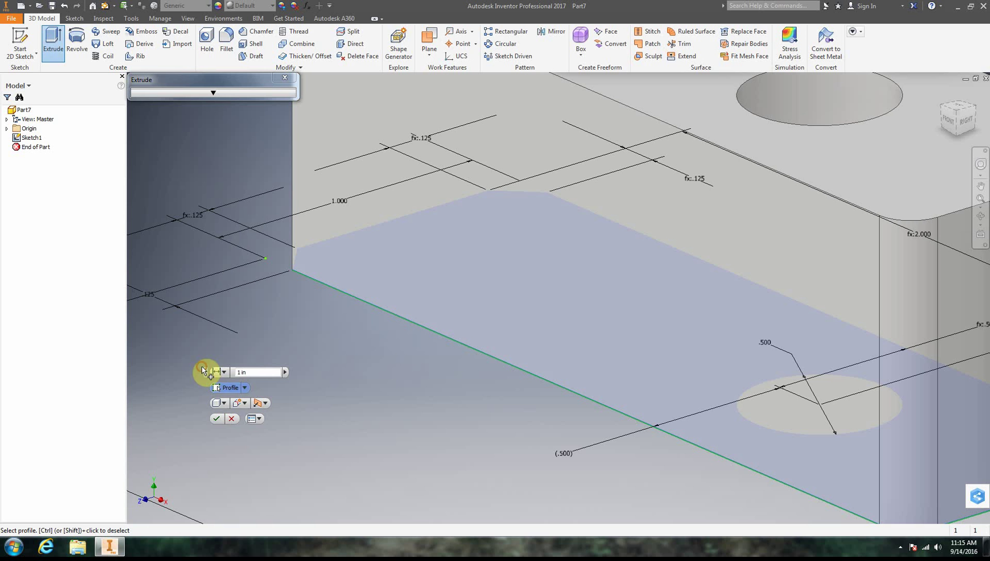
click(241, 402)
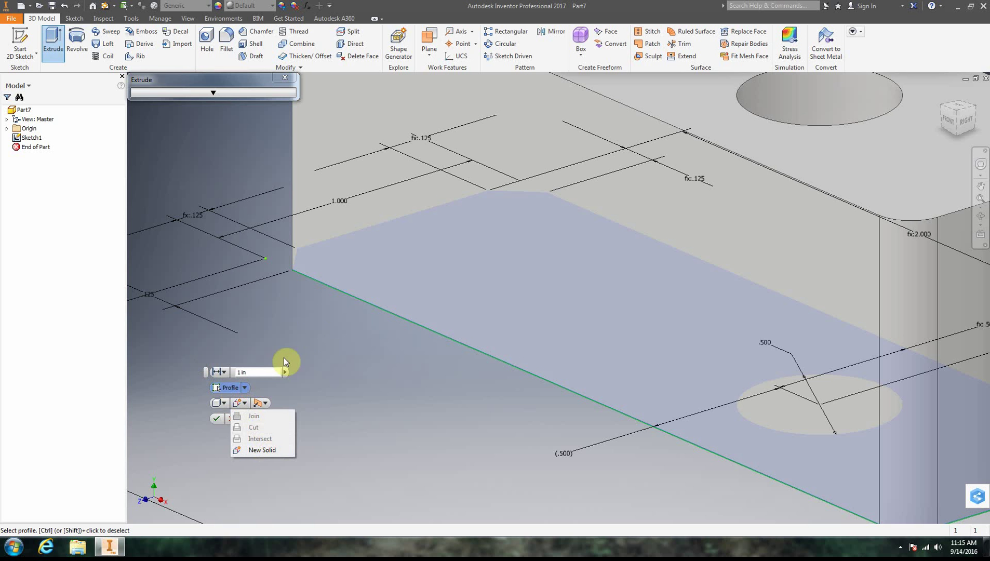
click(205, 369)
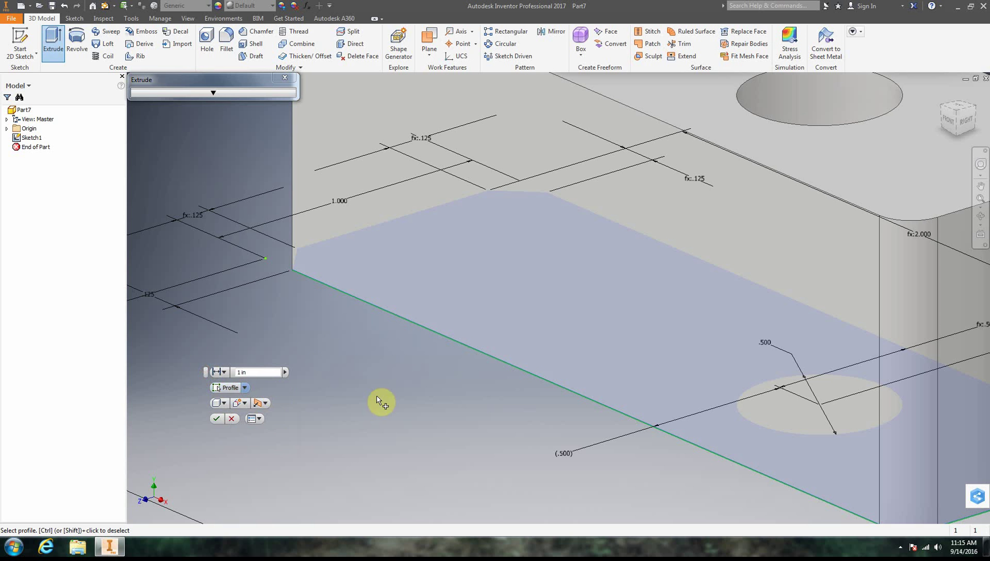
click(244, 403)
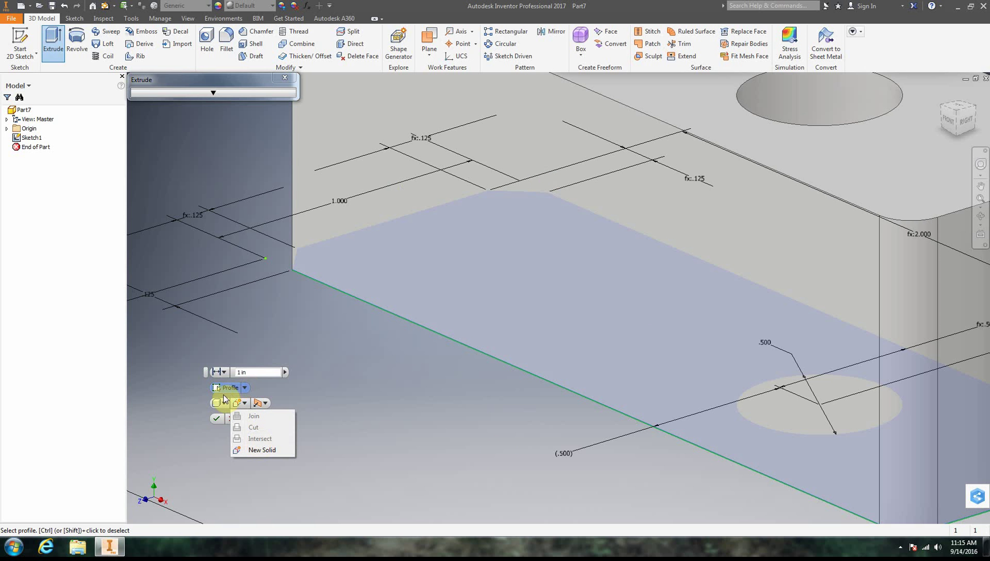
click(211, 372)
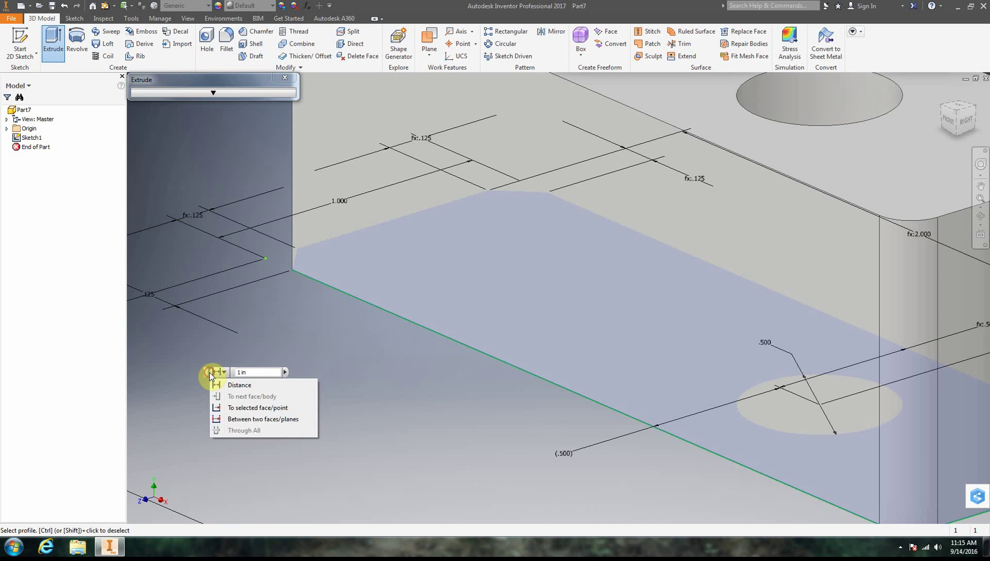
click(241, 372)
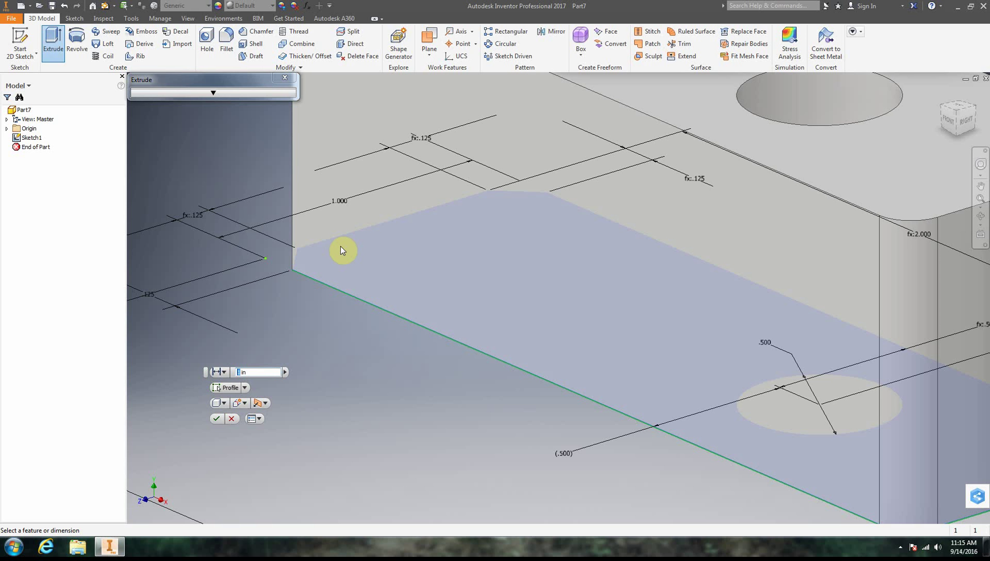
text(.5)
Preview the extrusion as Symmetric and in Direction 2, and complete it in Direction 1
click(263, 403)
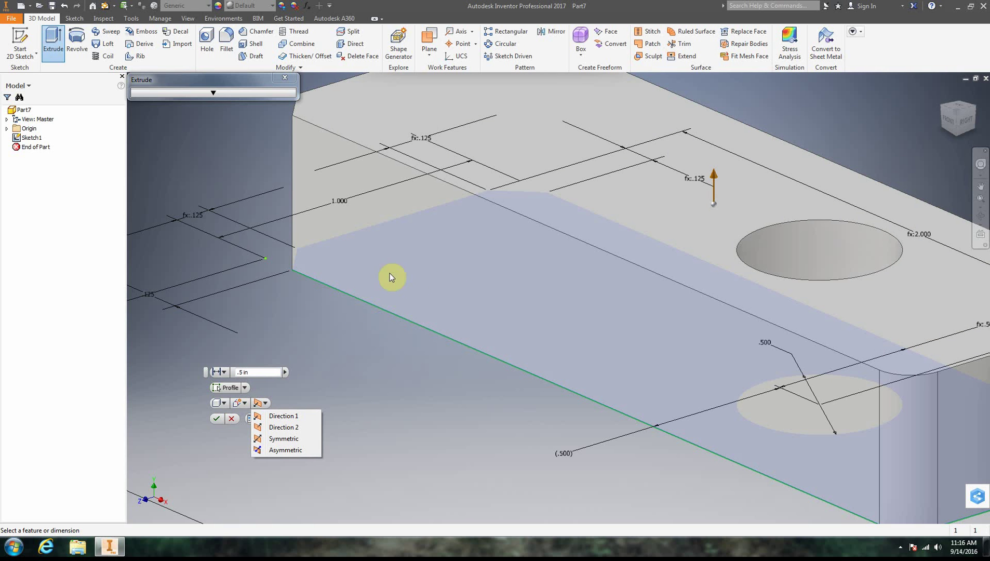
click(312, 438)
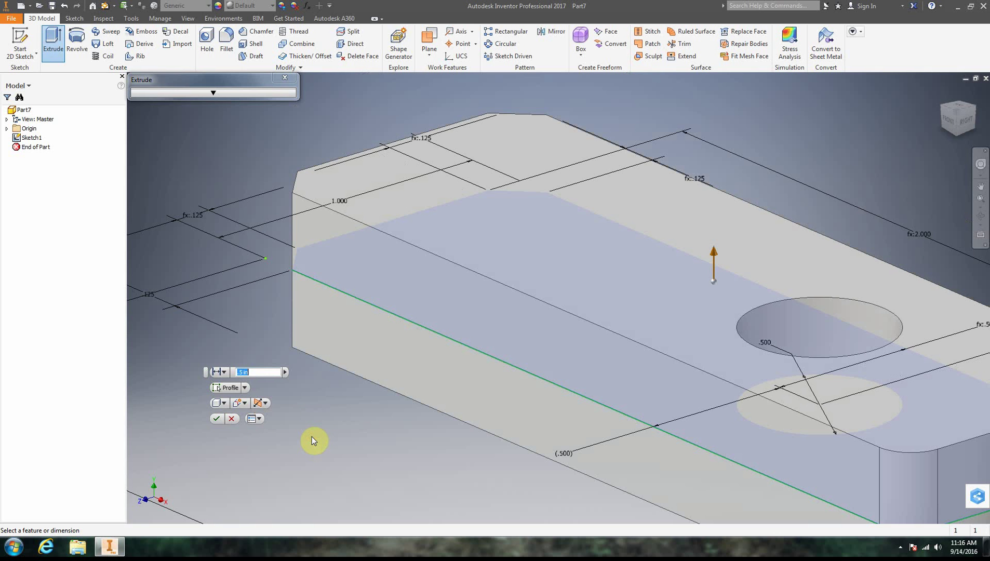
click(261, 403)
click(283, 427)
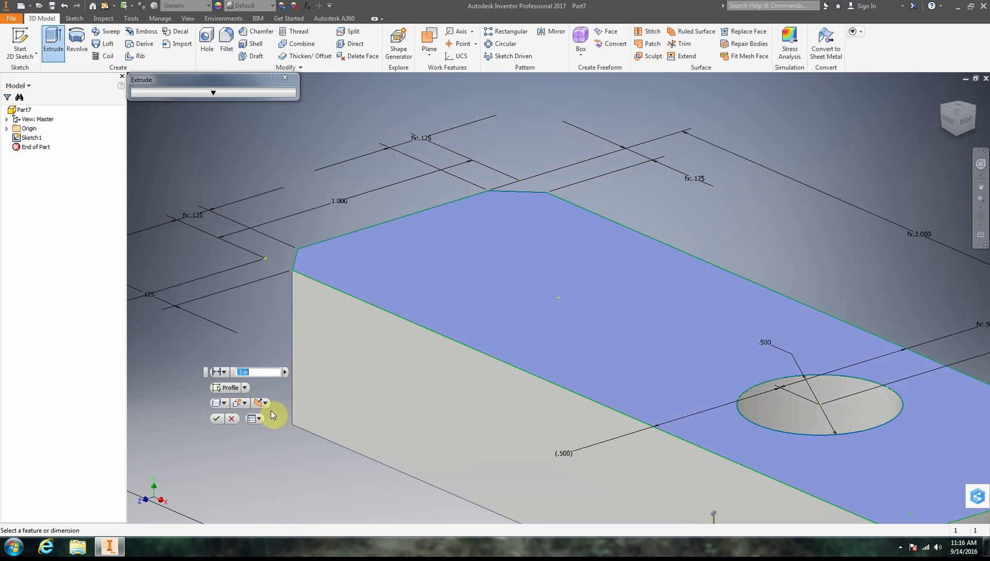
click(264, 404)
click(275, 416)
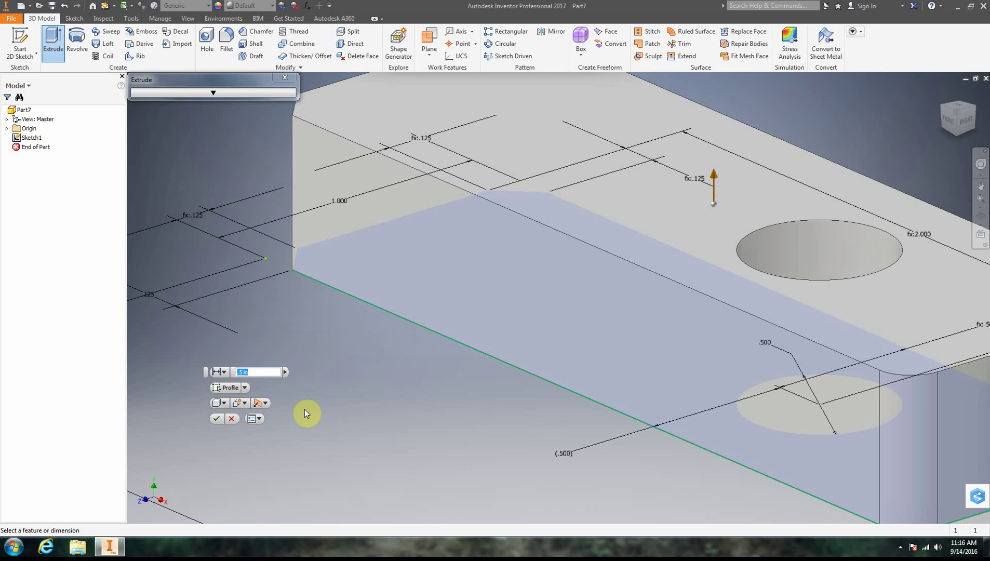
click(218, 420)
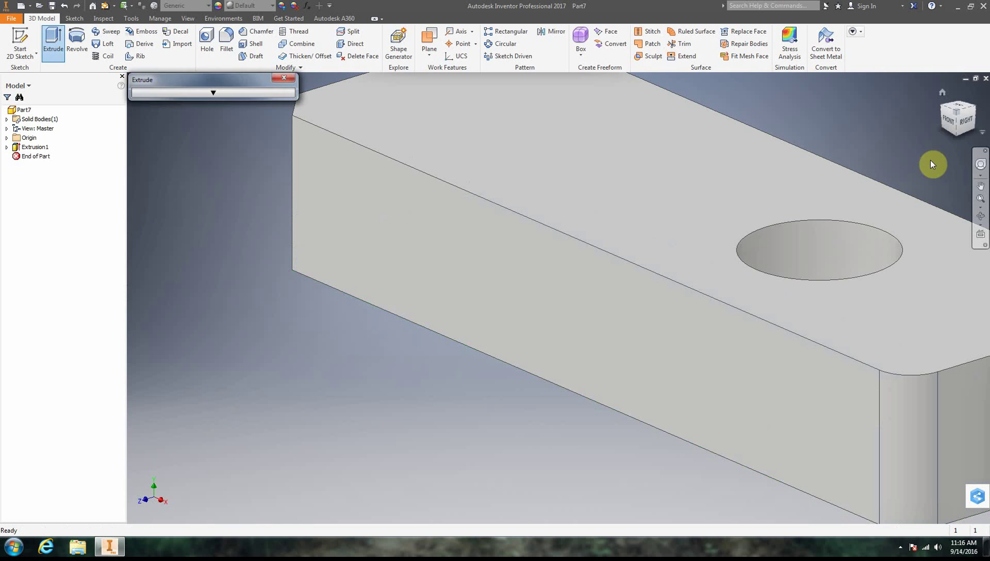
Fit the whole plate in an angled view and start a 2D sketch on its upper face
drag(946, 134, 937, 150)
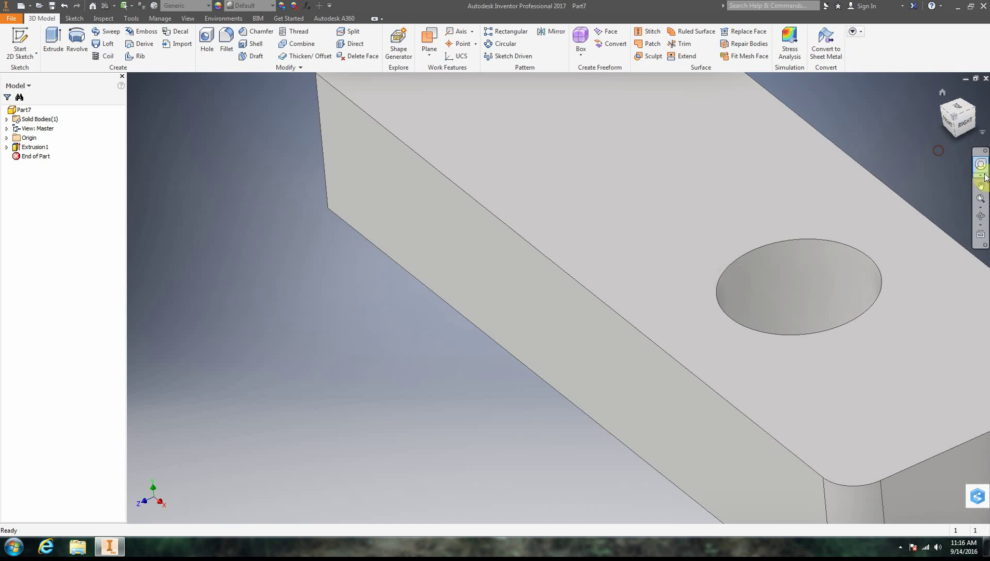
click(982, 203)
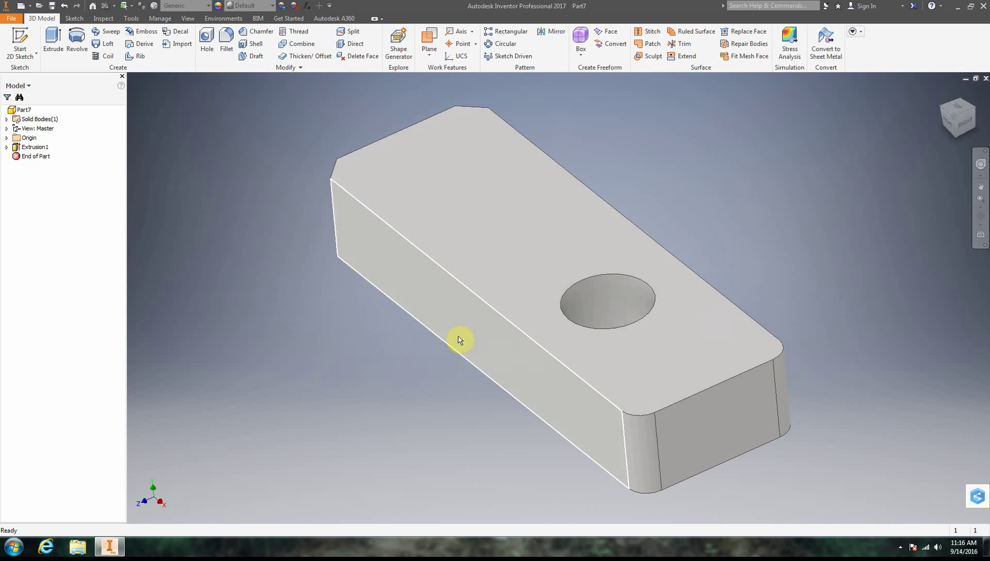
mouse_move(978, 137)
mouse_down()
mouse_move(943, 122)
mouse_move(960, 116)
mouse_up()
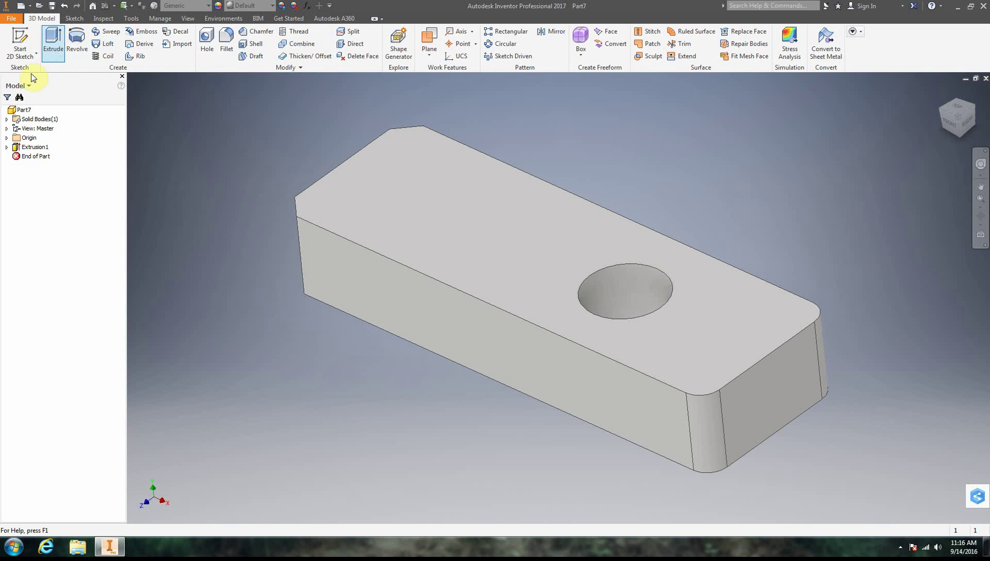
click(22, 38)
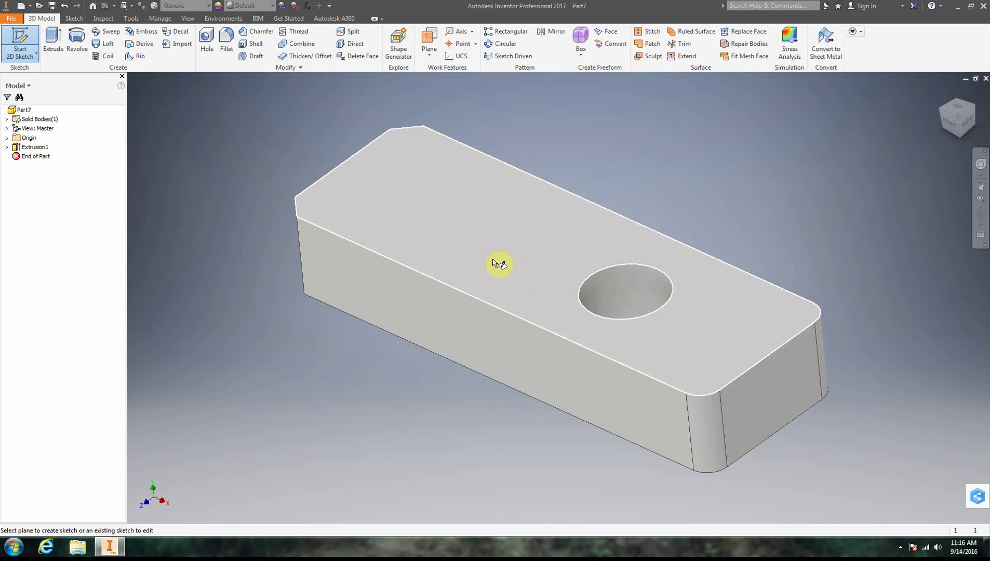
click(407, 195)
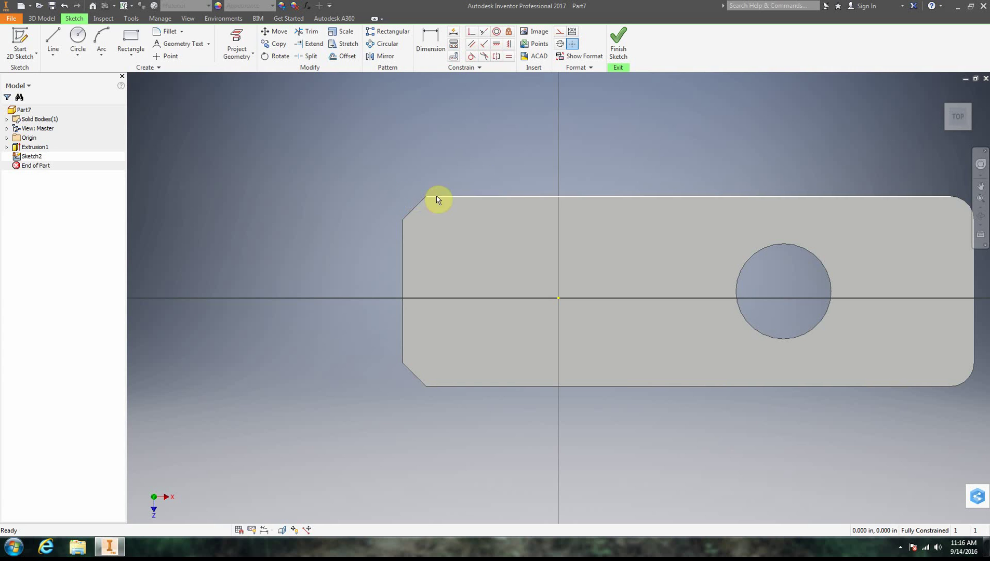
Draw a center point arc slot about 0.237 in wide on the plate face near the chamfered end
click(131, 54)
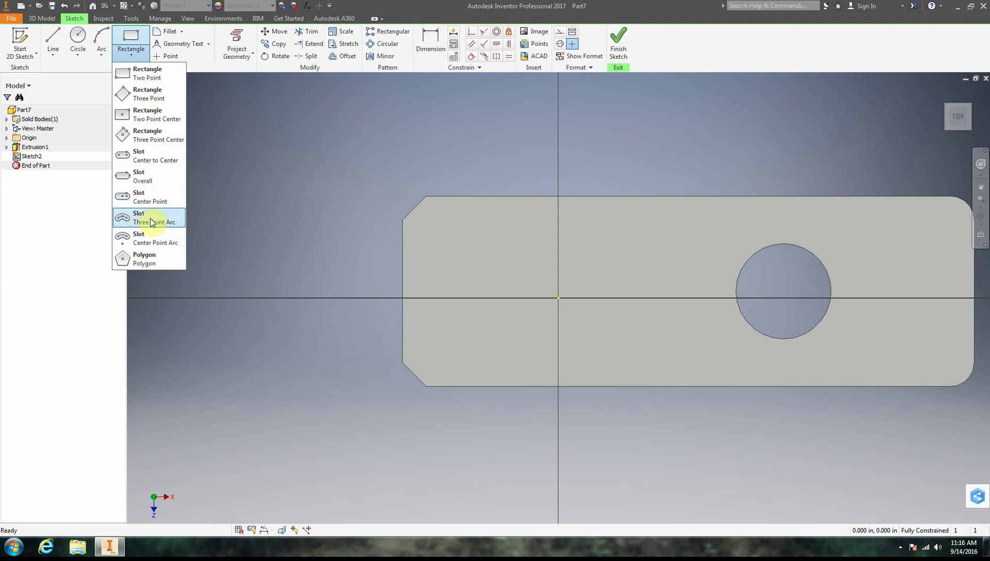
click(151, 240)
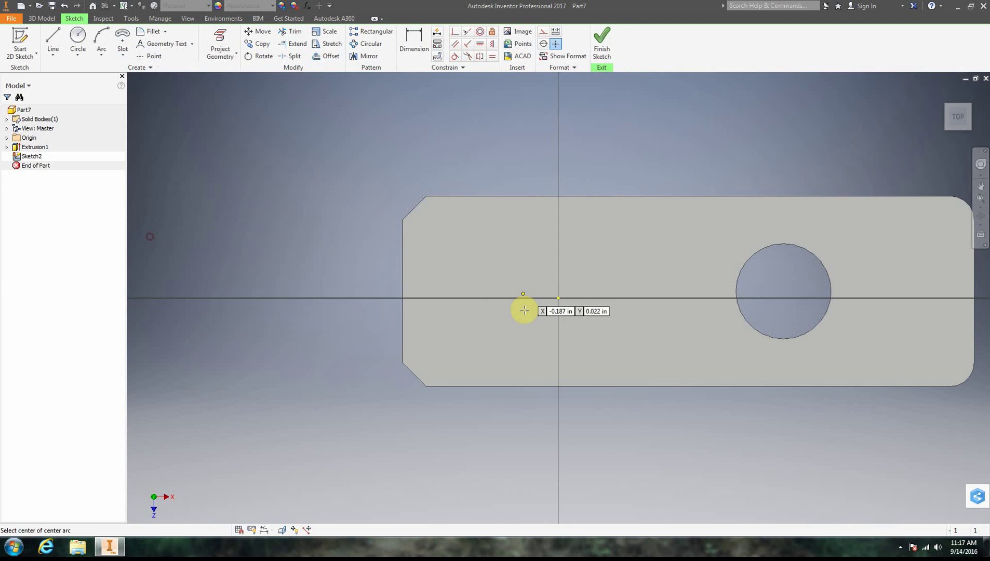
click(519, 347)
click(520, 234)
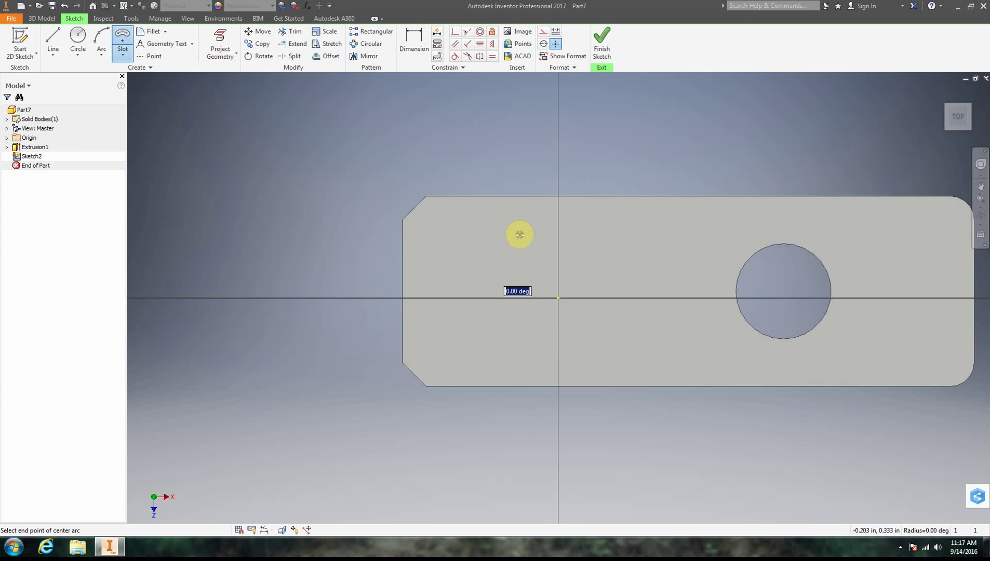
click(461, 303)
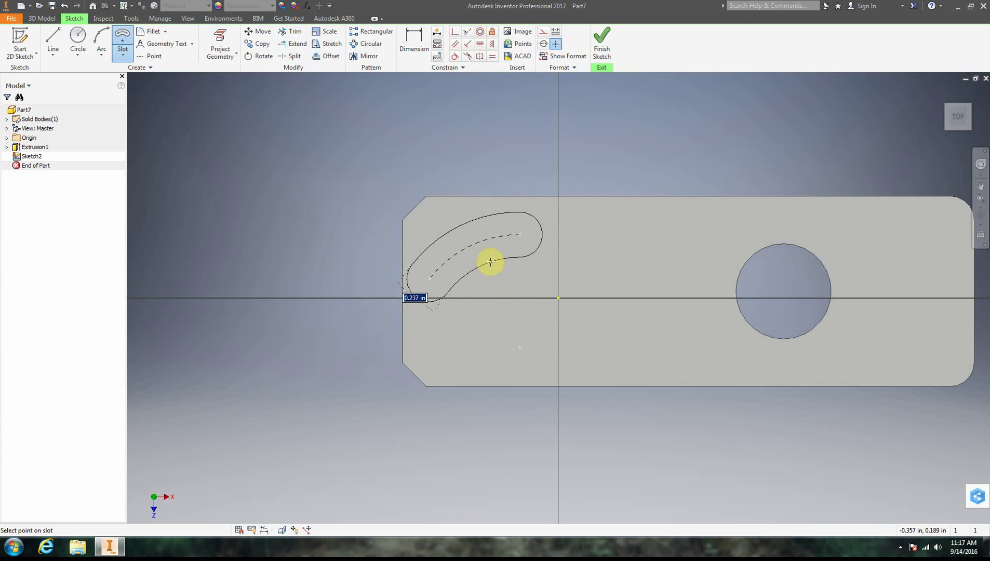
click(491, 267)
right_click(558, 275)
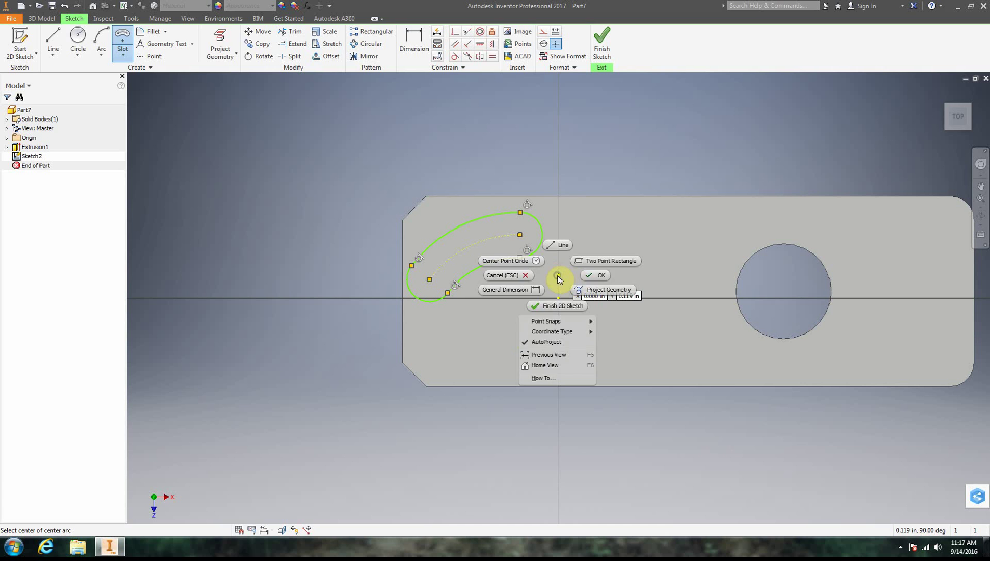
click(592, 287)
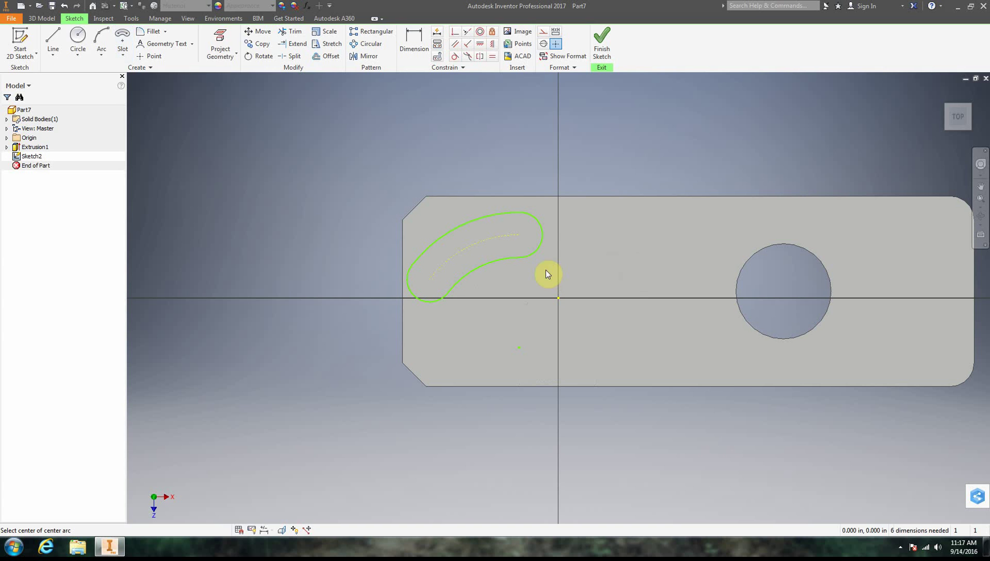
click(472, 220)
click(473, 148)
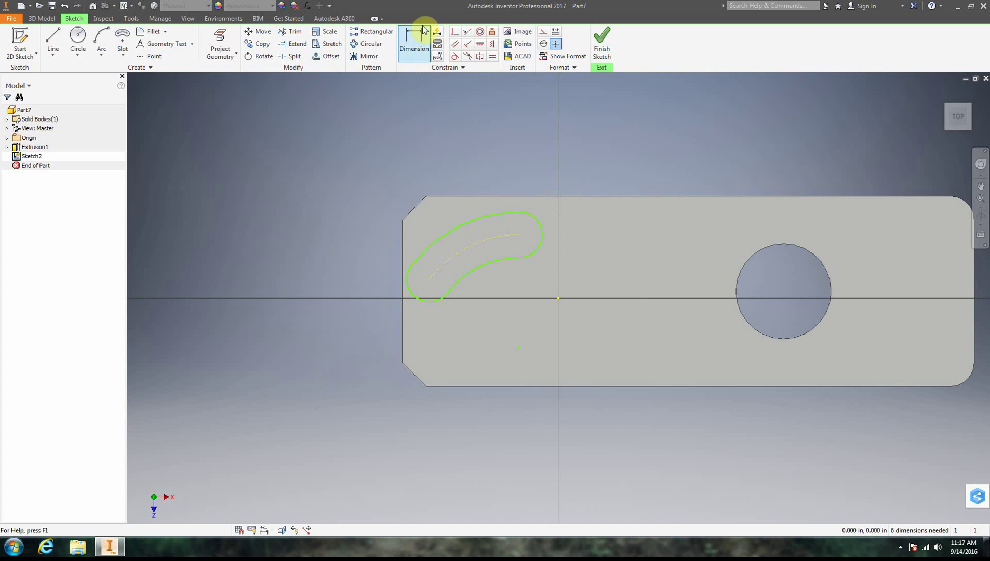
Dimension the radius of the slot's rounded end nearest the sketch origin as 0.100 in
click(414, 39)
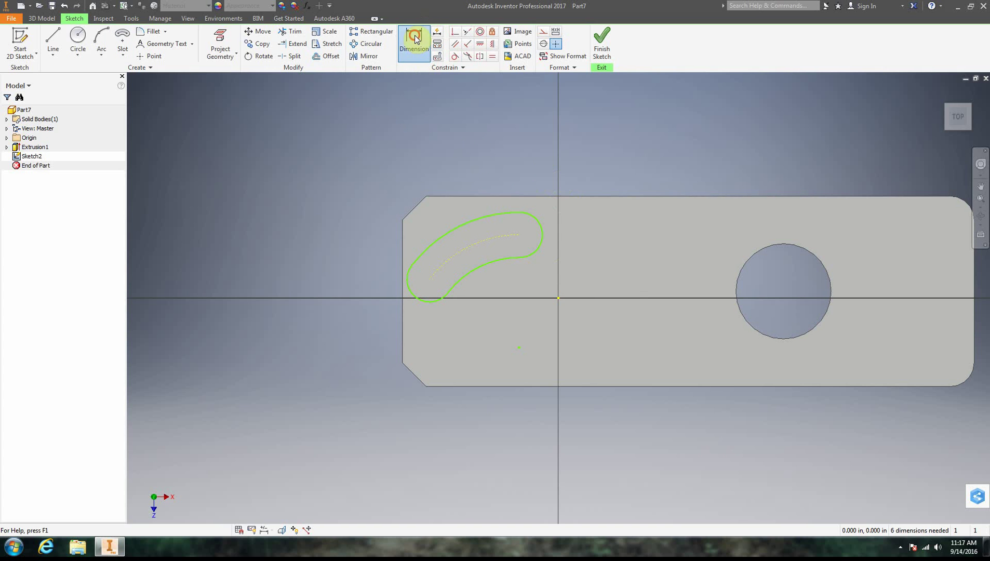
click(540, 230)
click(575, 235)
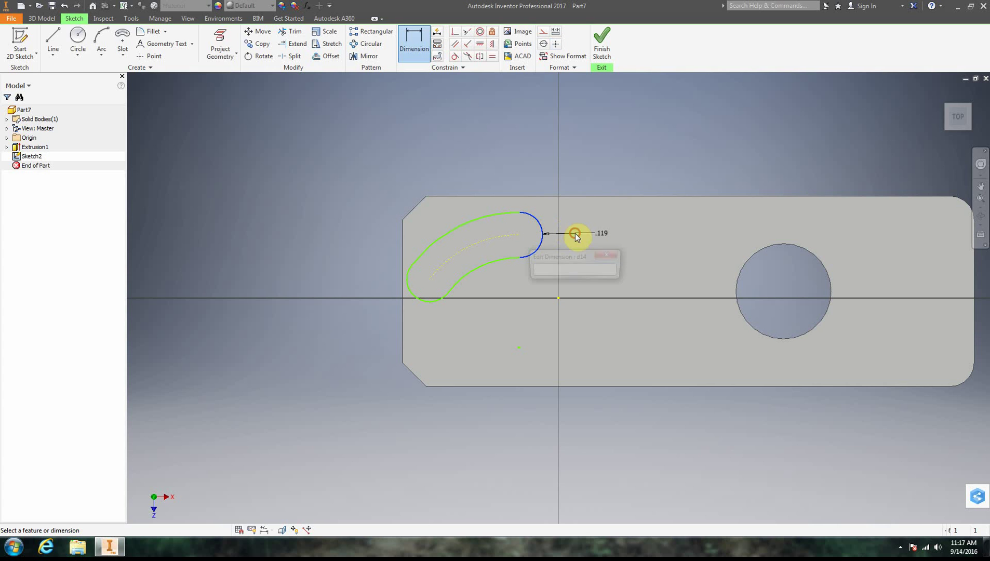
drag(563, 271, 540, 269)
key(Delete)
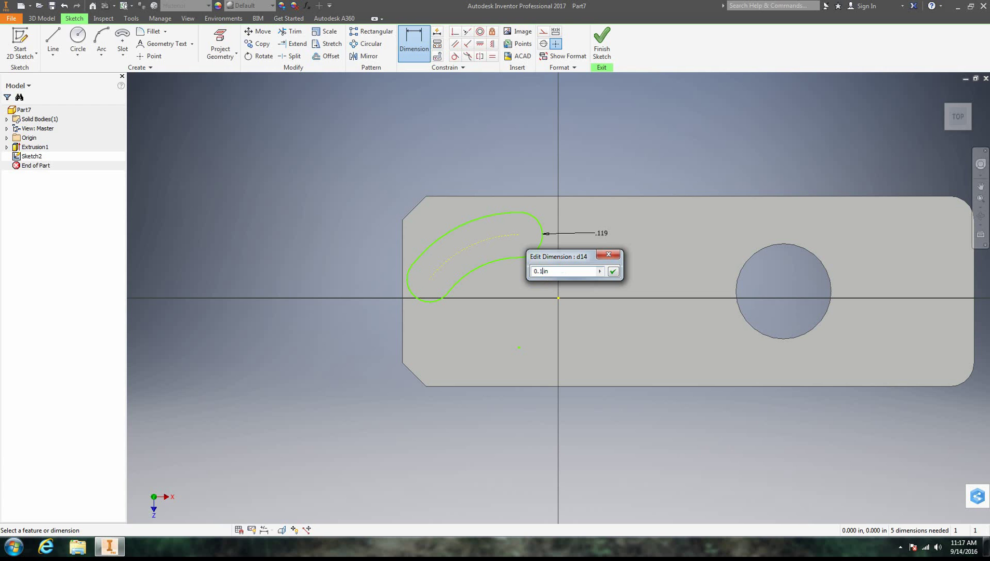
text(0)
key(Return)
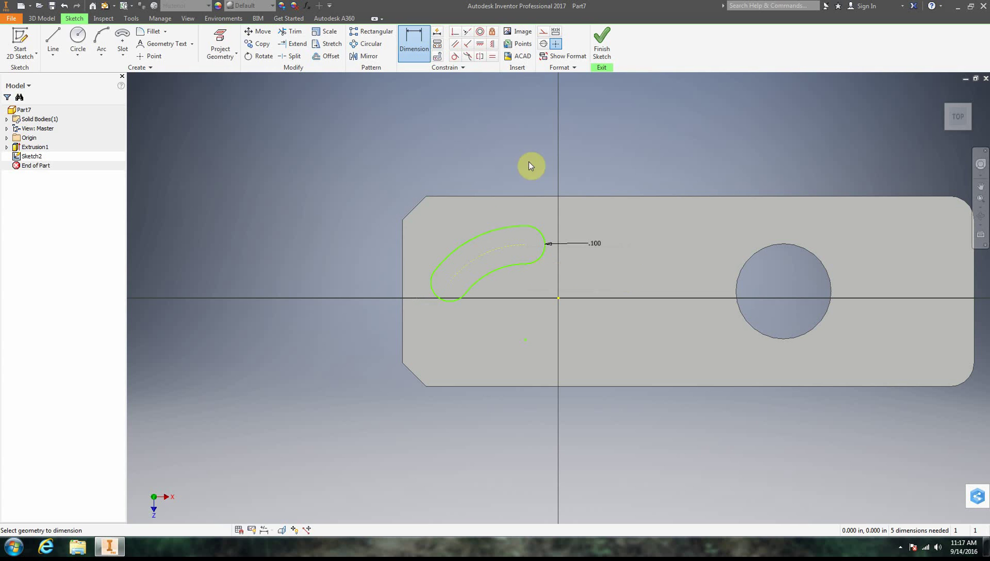
Dimension the slot's outer arc with a radius of 0.75 in and end dimensioning
click(479, 233)
click(462, 225)
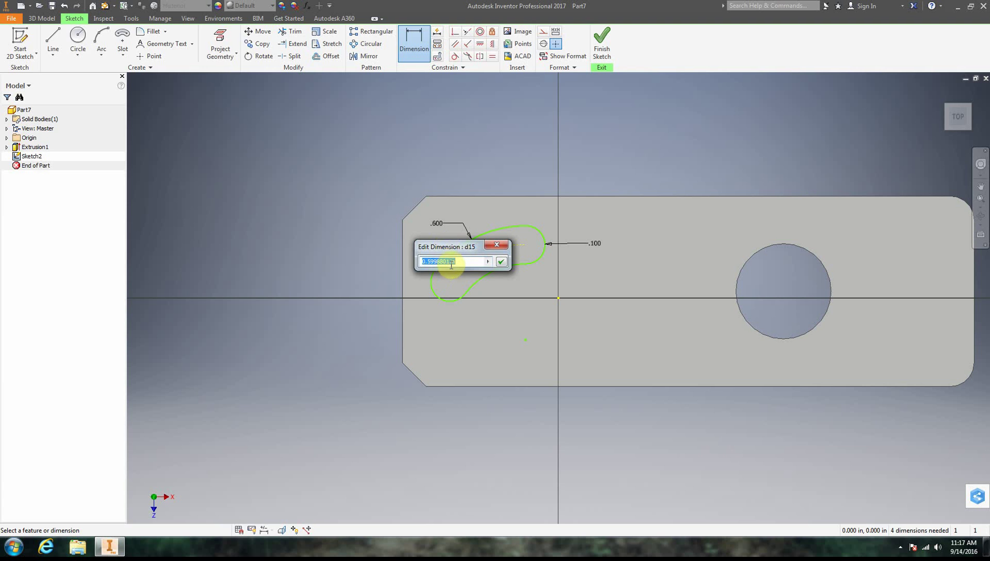
click(443, 261)
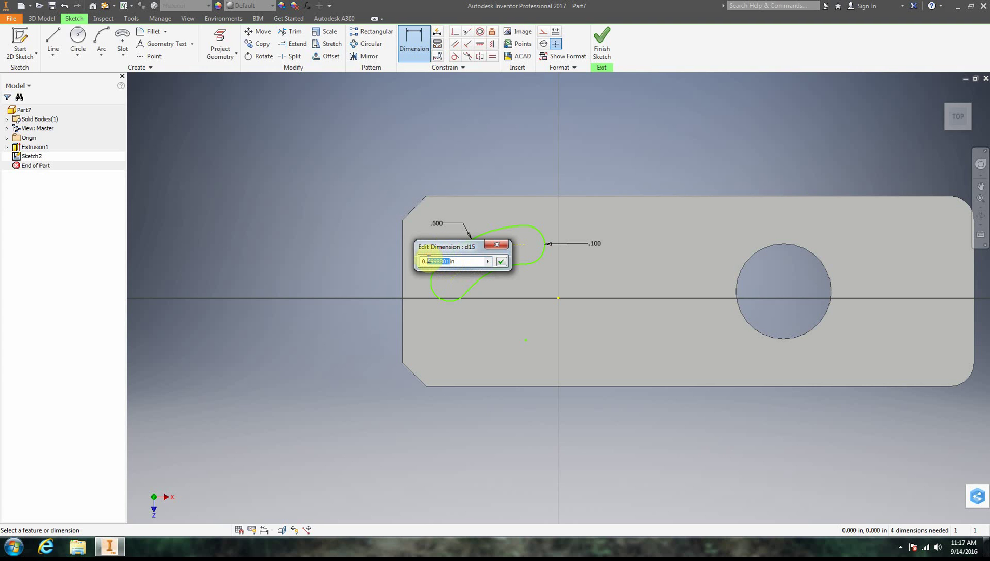
text(75)
key(Return)
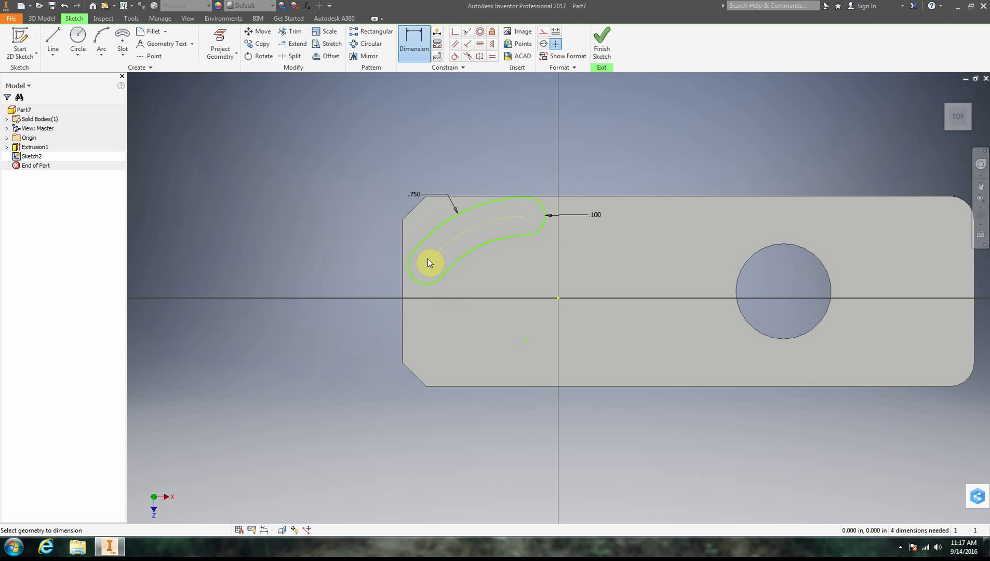
right_click(470, 160)
click(506, 159)
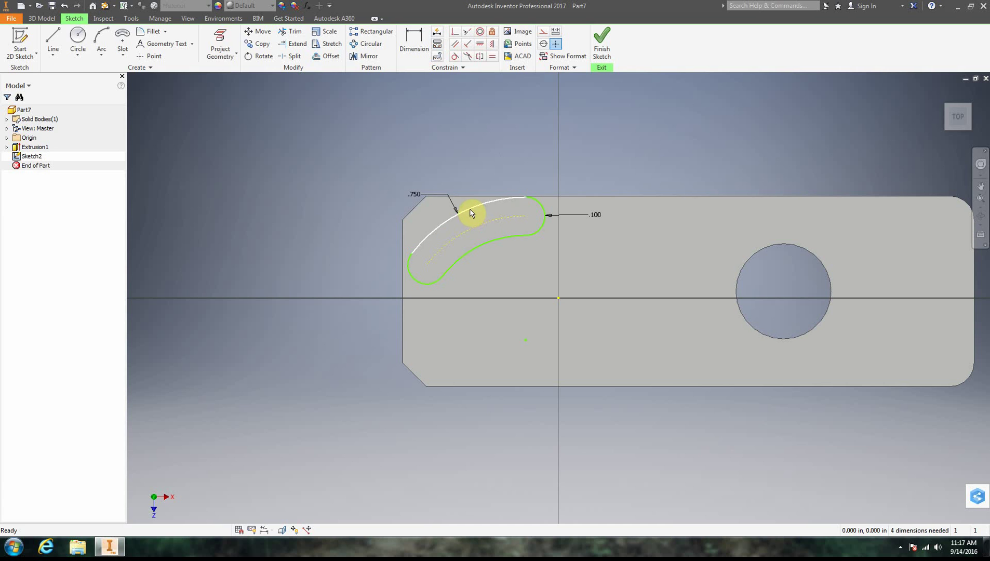
Move the arc slot inward so it clears the plate's long edge, and finish the sketch
mouse_move(471, 213)
mouse_down()
mouse_move(495, 243)
mouse_move(480, 224)
mouse_up()
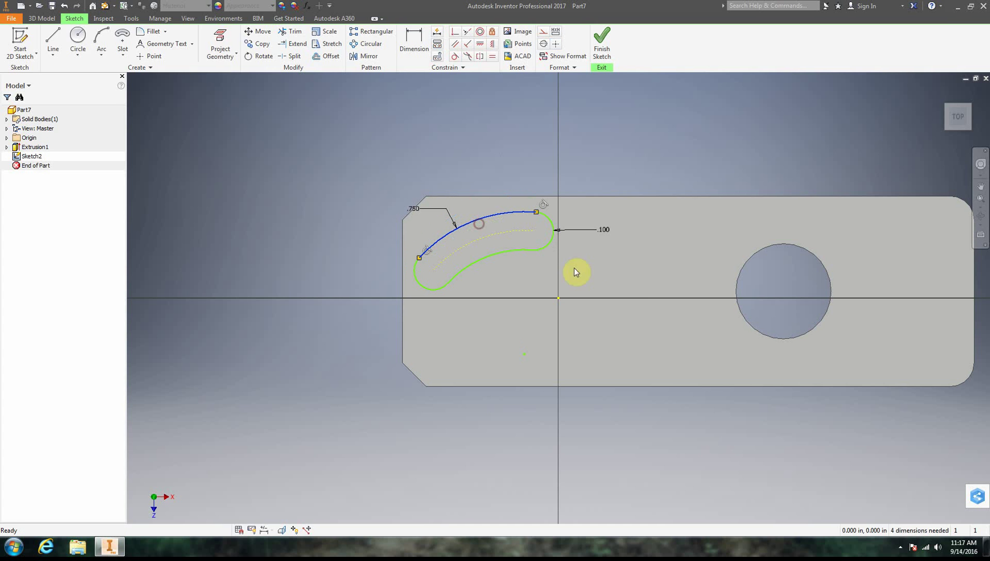
click(633, 105)
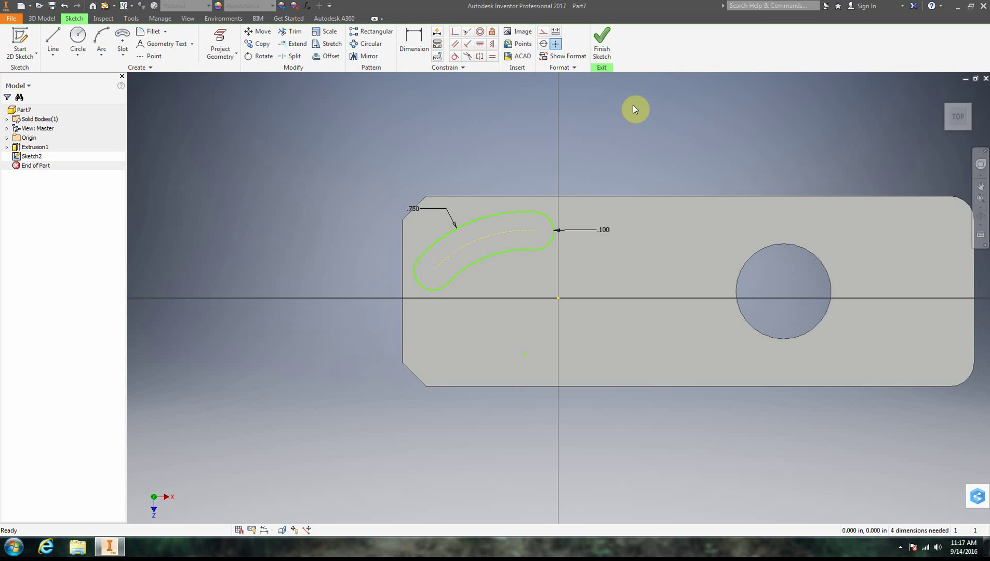
right_click(632, 109)
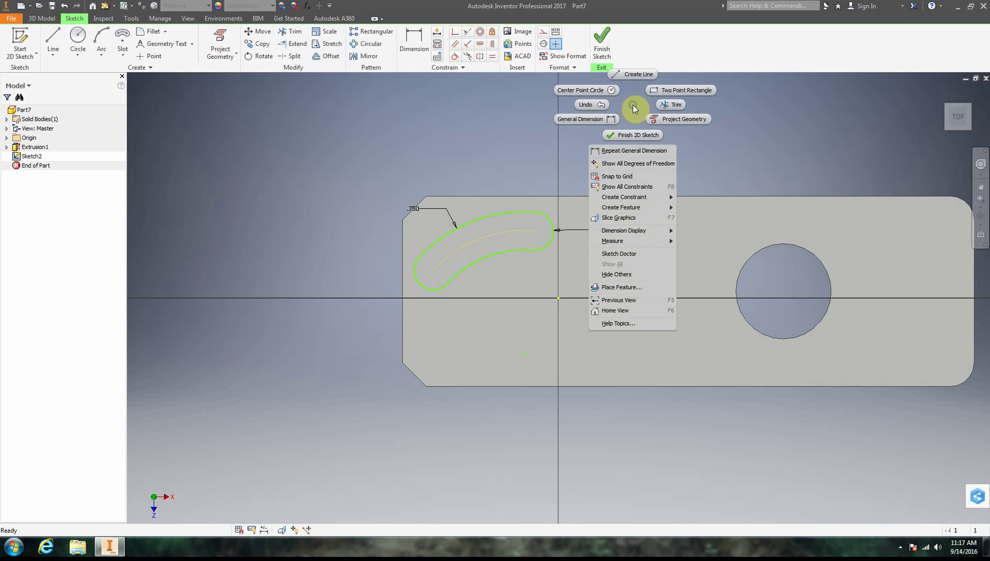
click(633, 135)
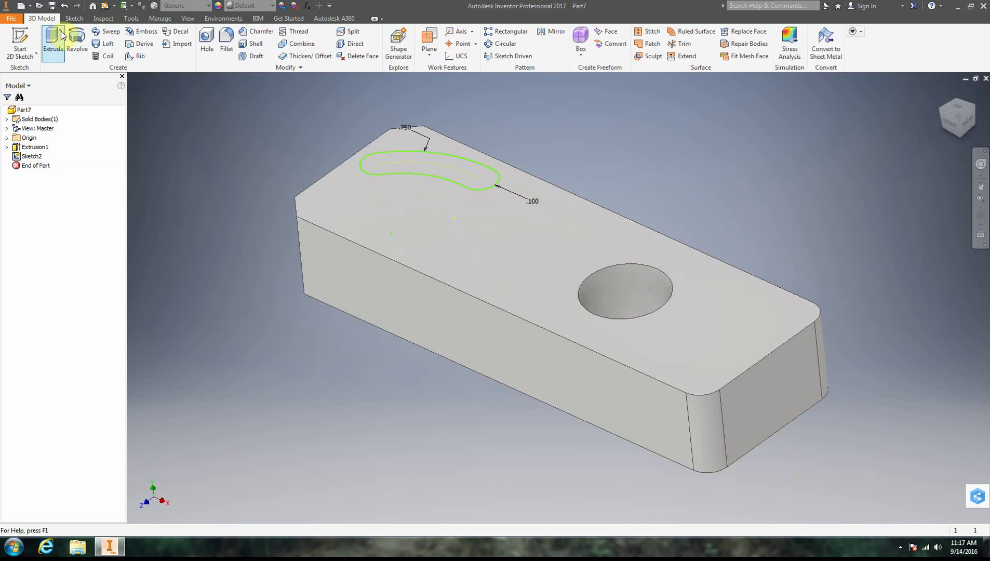
Reopen the slot sketch for review, expand the first extrusion to see its sketch, and exit the slot sketch
click(54, 38)
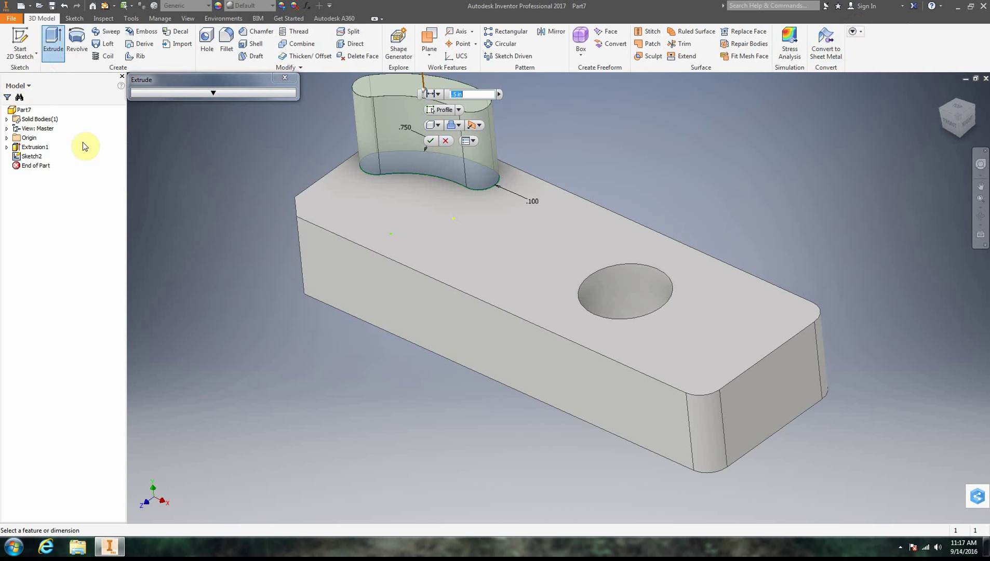
click(447, 142)
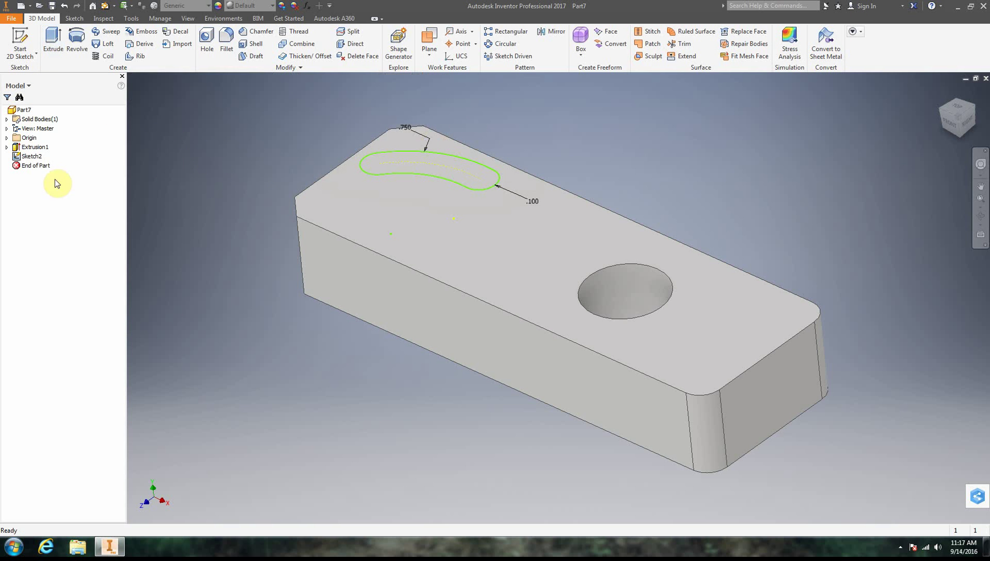
double_click(31, 156)
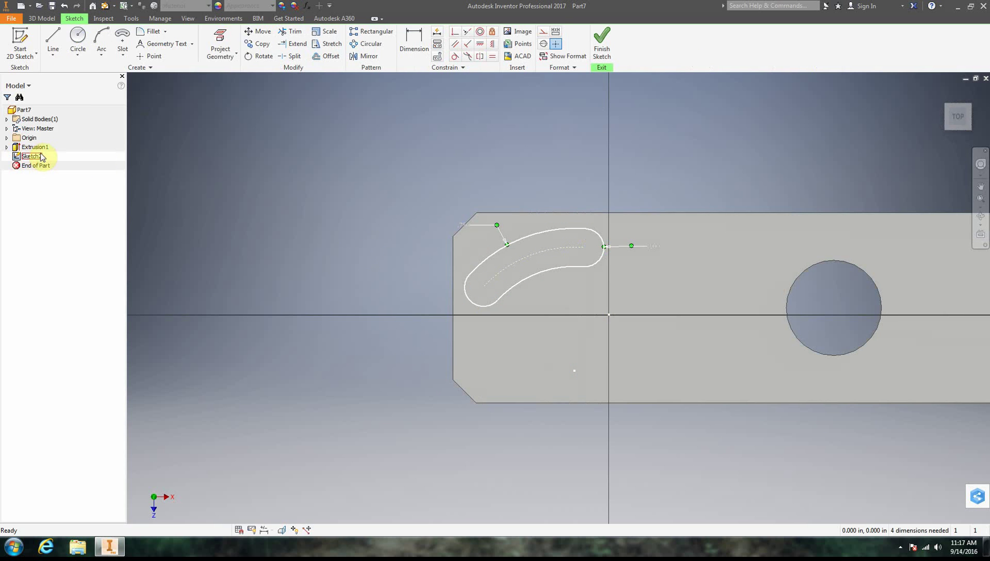
click(7, 148)
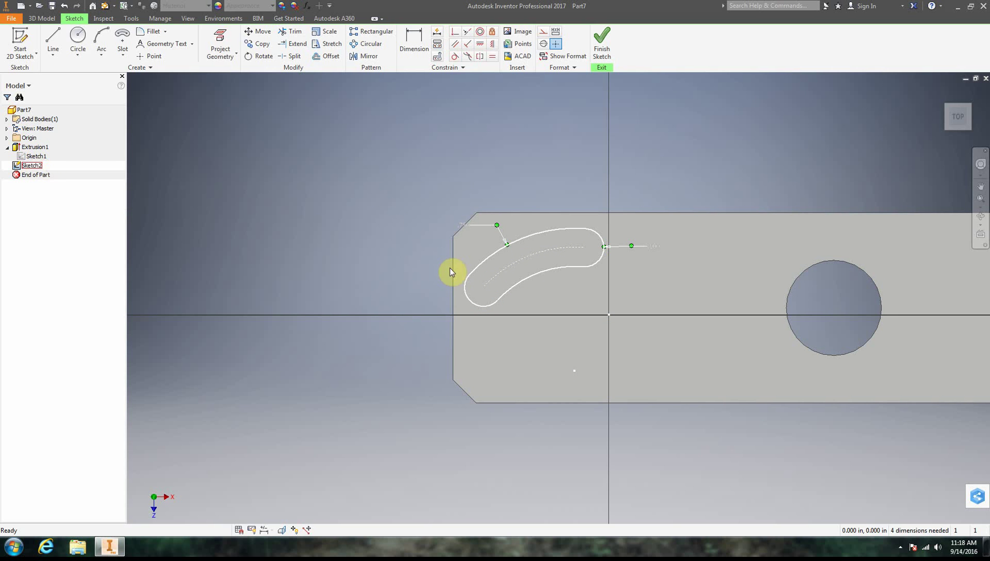
click(600, 255)
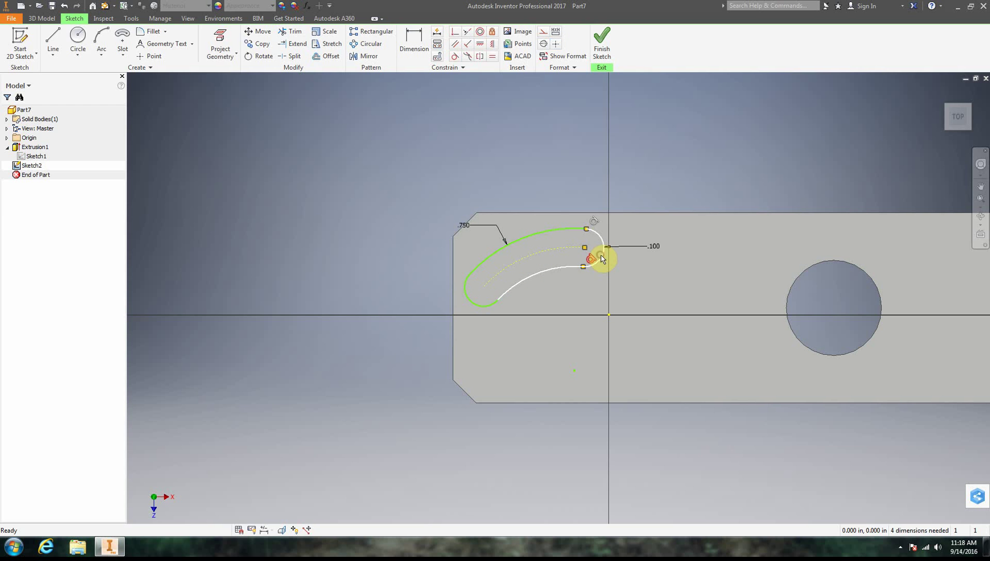
click(243, 224)
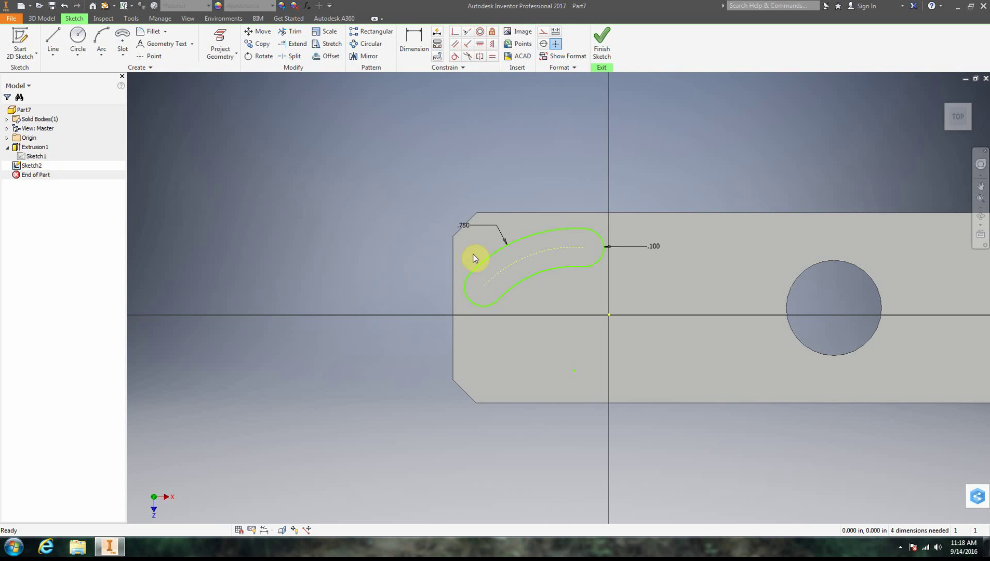
click(603, 44)
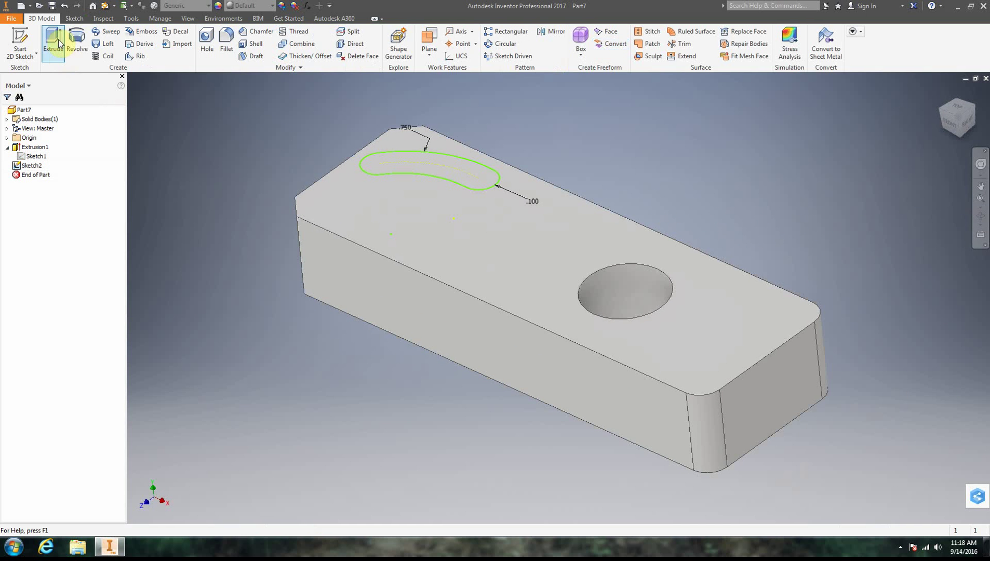
Extrude the arc slot sketch as a cut to the next face or body of the plate
click(55, 42)
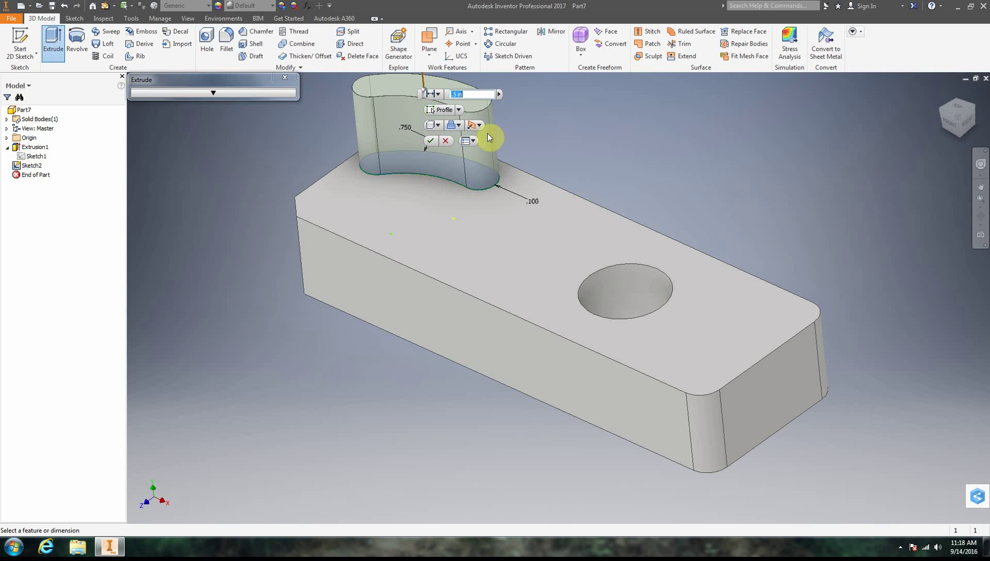
click(459, 127)
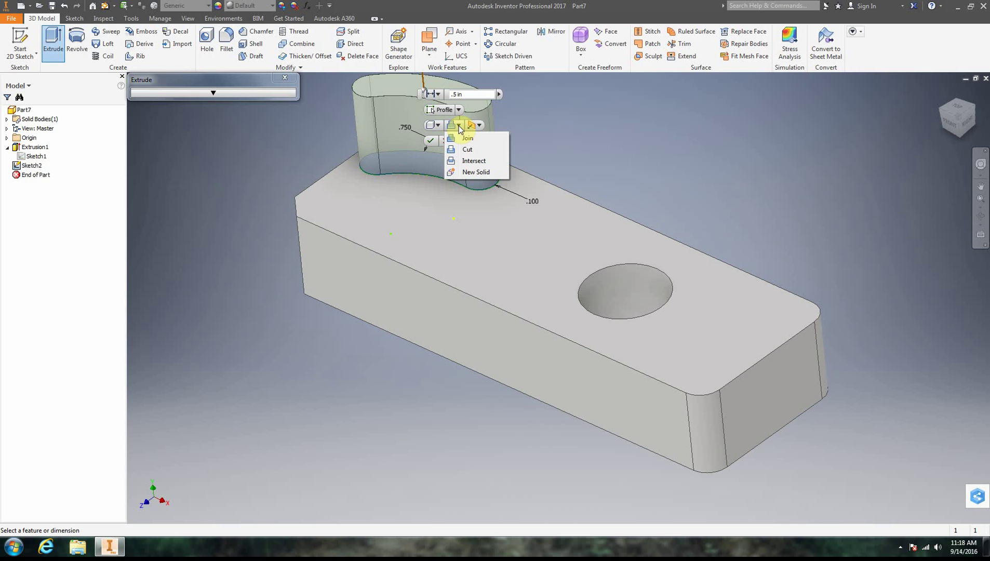
click(469, 150)
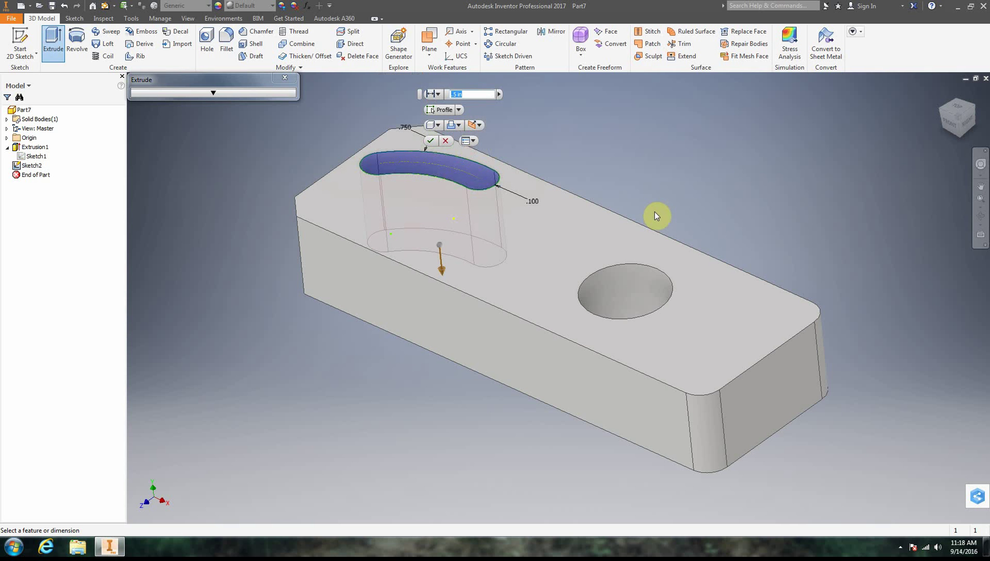
click(435, 94)
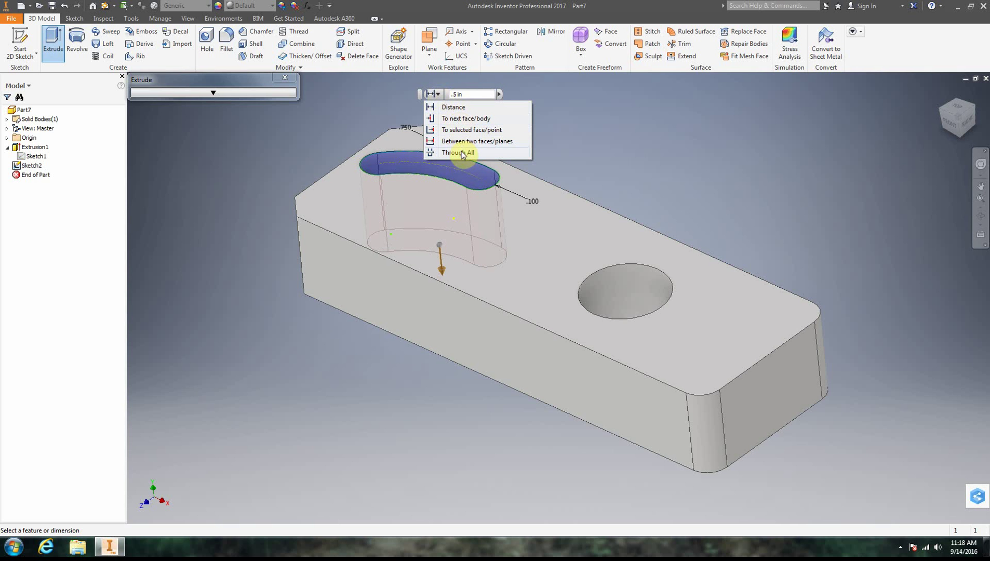
click(677, 121)
mouse_move(949, 109)
mouse_down()
mouse_move(931, 113)
mouse_move(918, 85)
mouse_move(973, 91)
mouse_move(970, 68)
mouse_move(244, 200)
mouse_up()
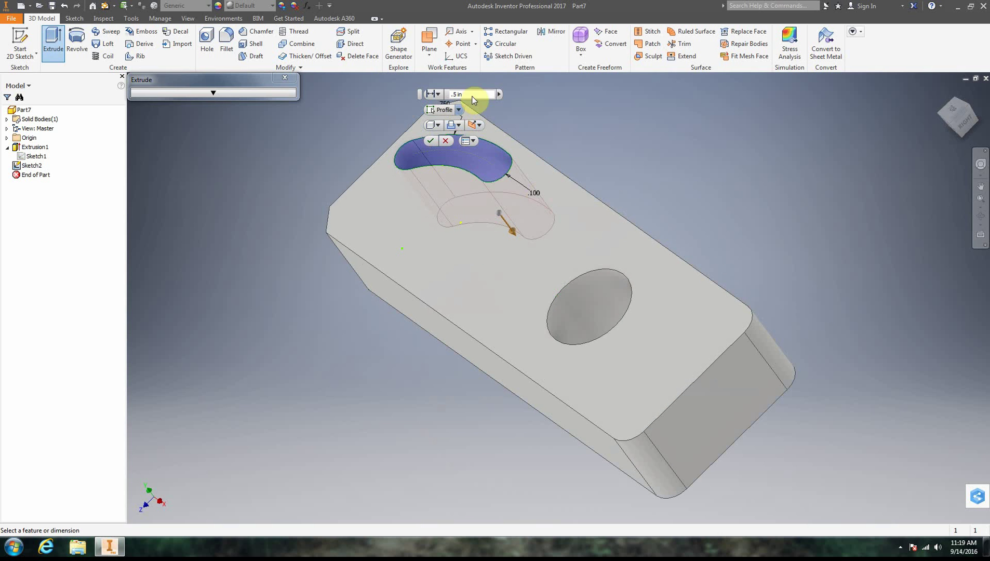
click(439, 95)
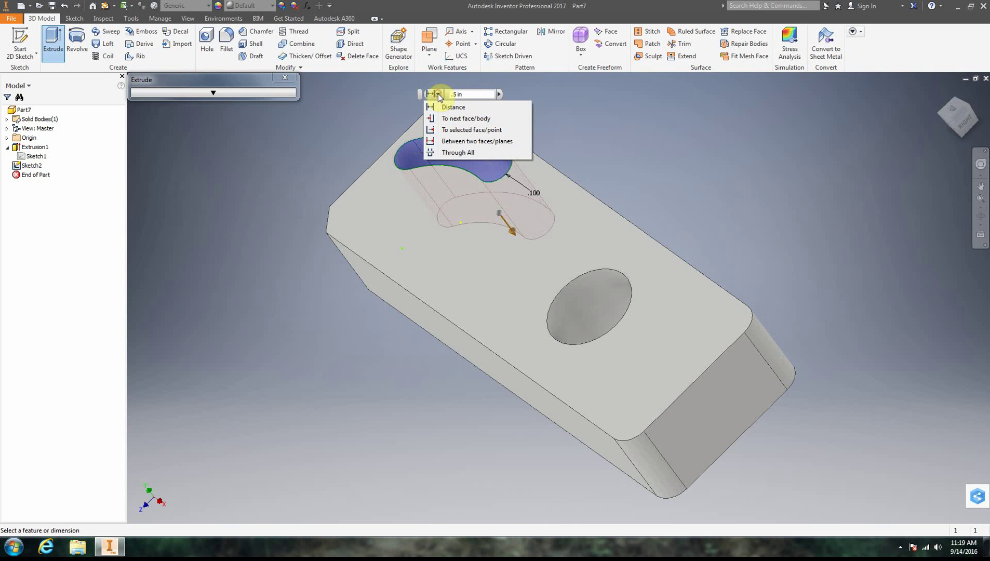
click(463, 123)
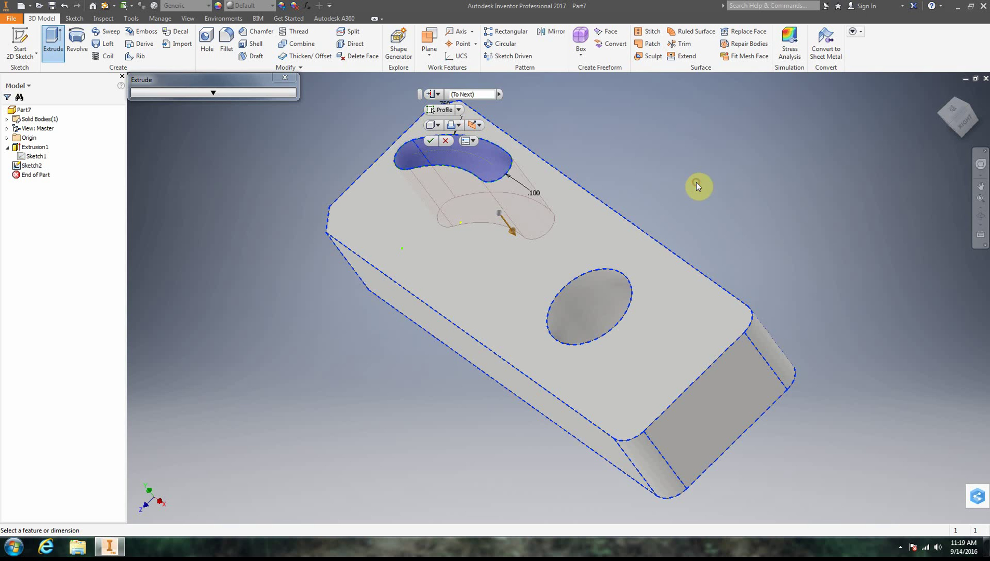
drag(958, 117, 932, 117)
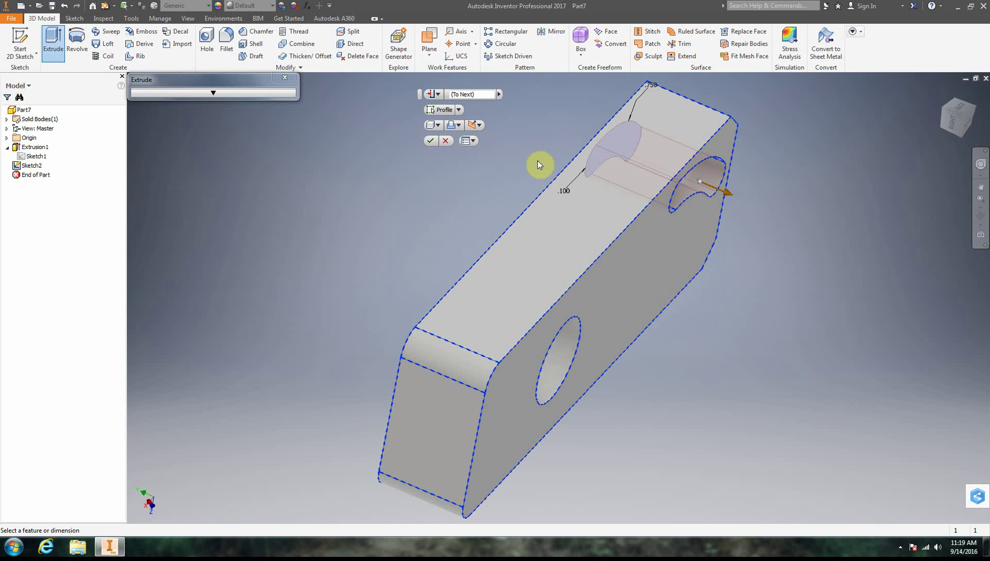
click(430, 140)
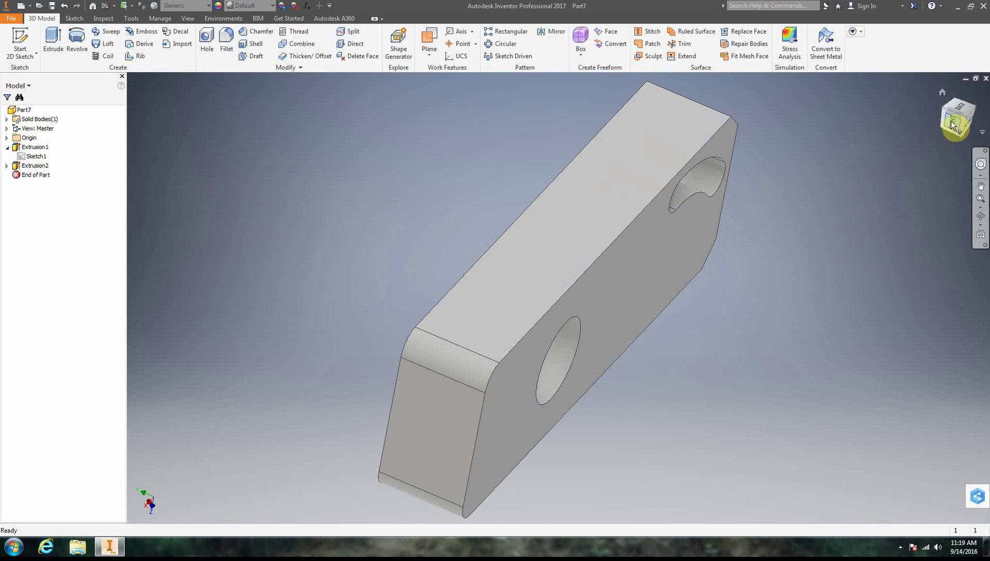
mouse_move(952, 124)
mouse_down()
mouse_move(982, 129)
mouse_move(970, 105)
mouse_move(980, 100)
mouse_move(969, 128)
mouse_up()
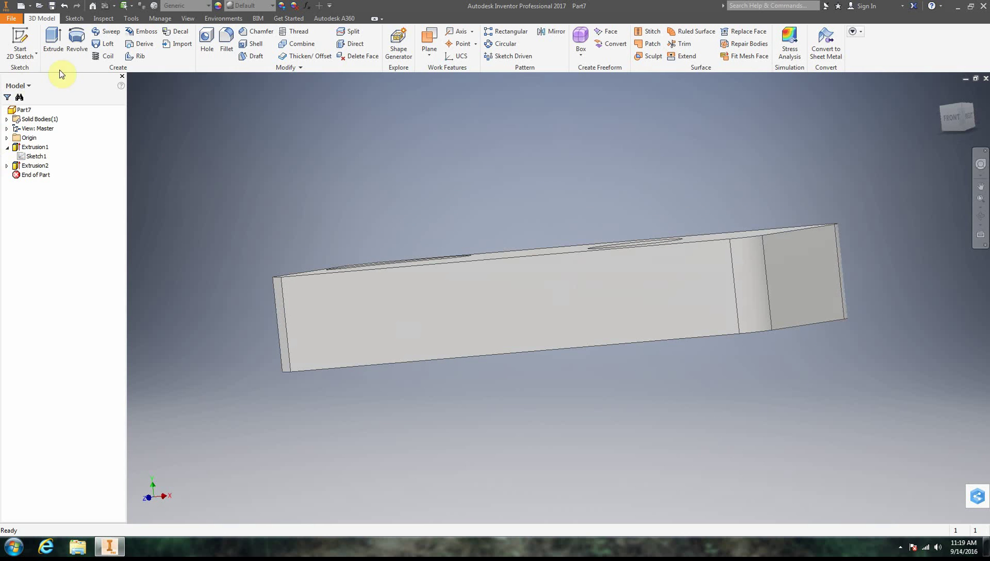
click(20, 42)
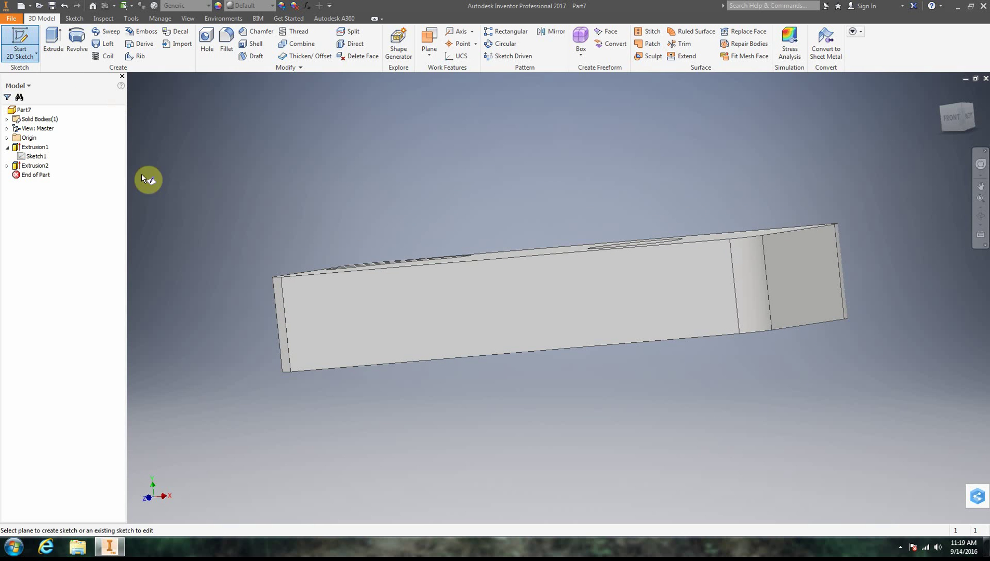
right_click(21, 33)
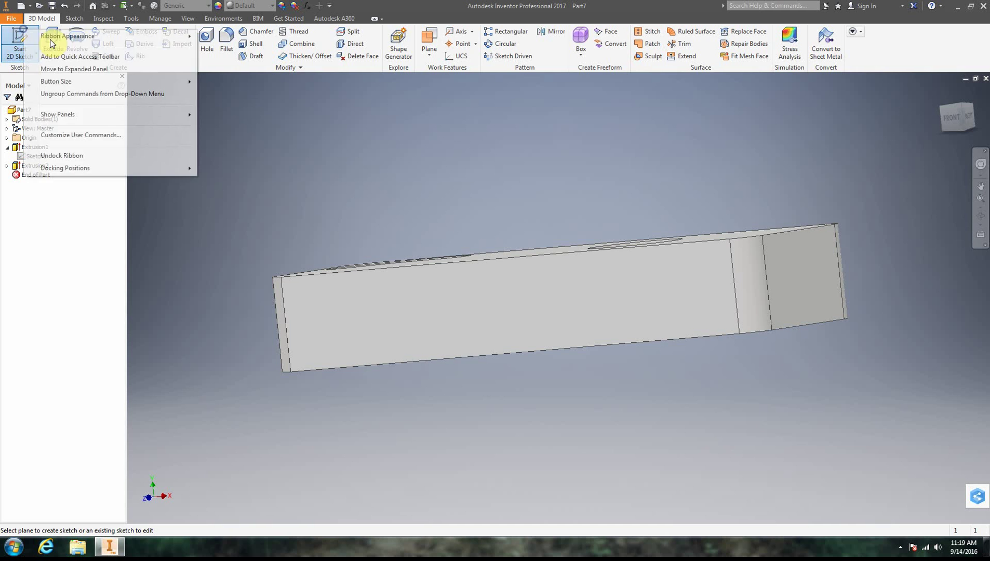
click(355, 186)
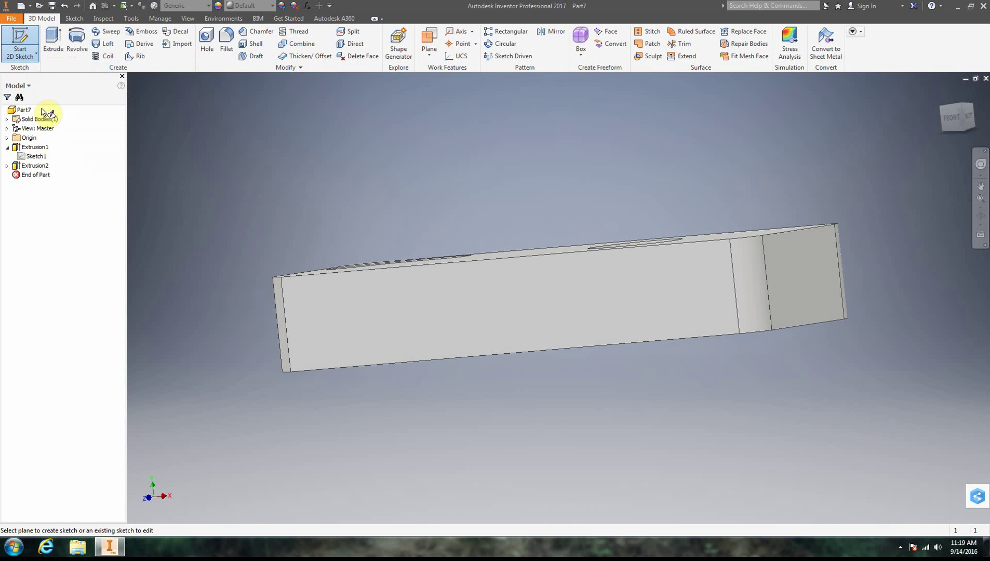
right_click(190, 147)
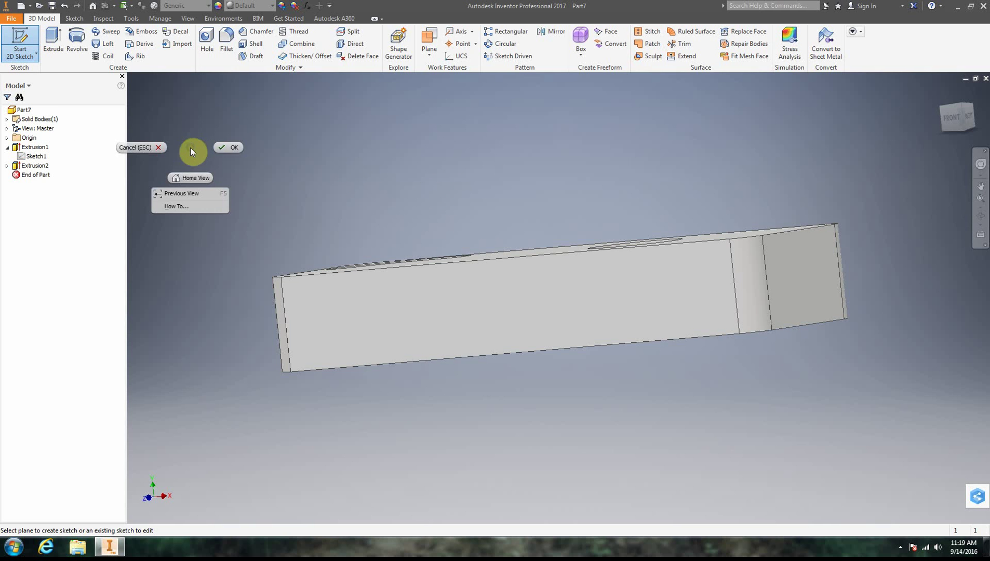
click(155, 148)
click(946, 111)
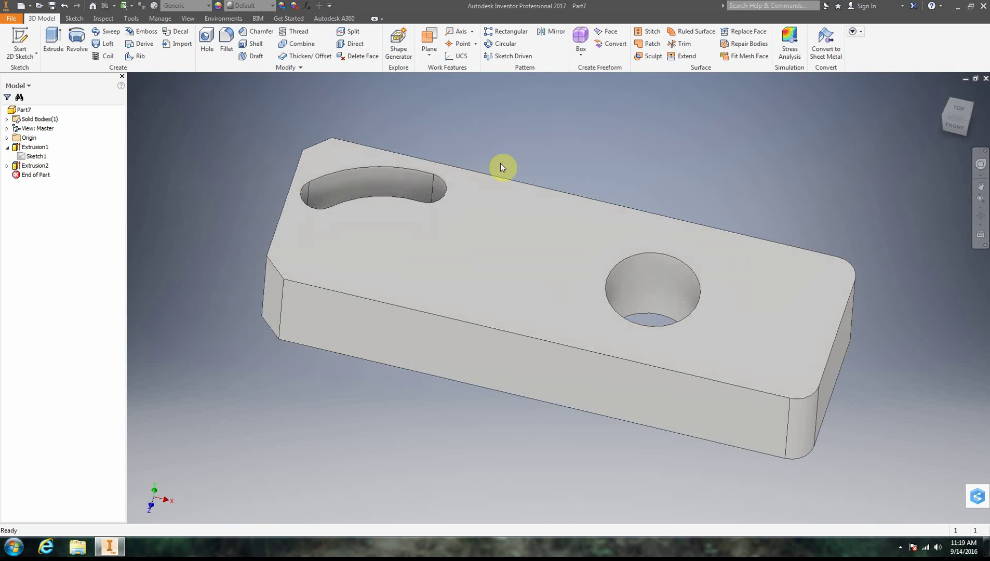
Edit the slot cut extrusion to use a distance extent of 0.5 in
click(29, 165)
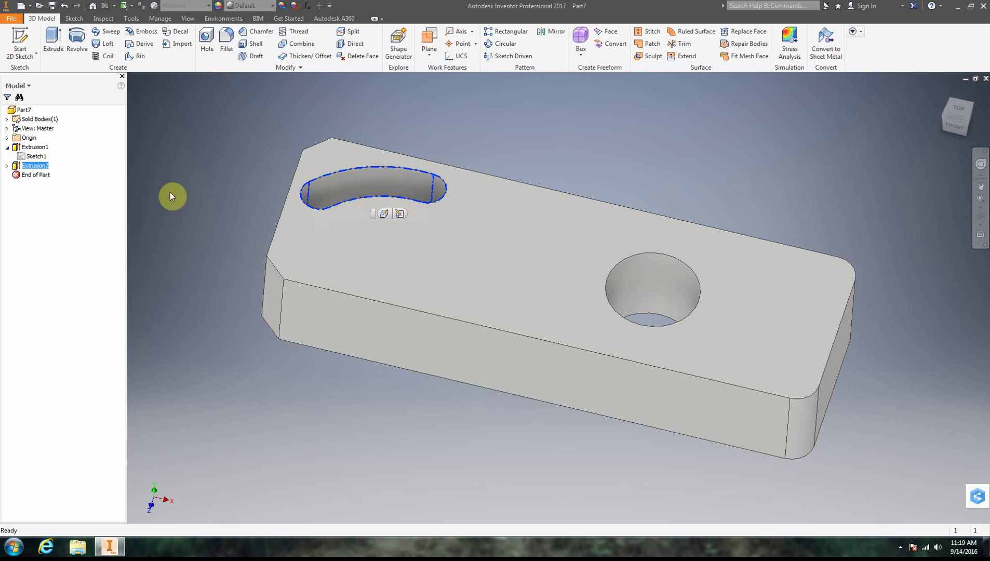
click(220, 186)
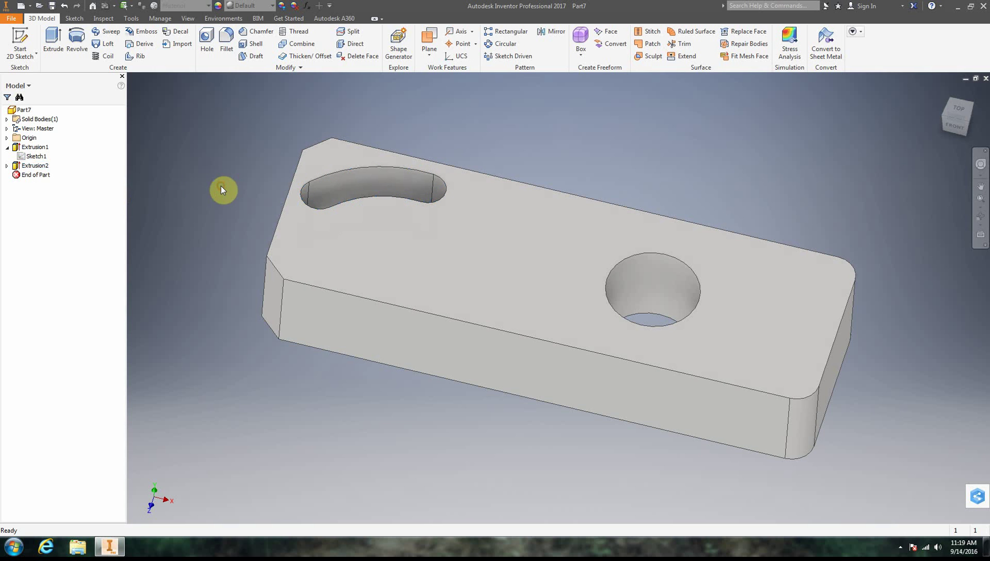
click(16, 165)
double_click(17, 166)
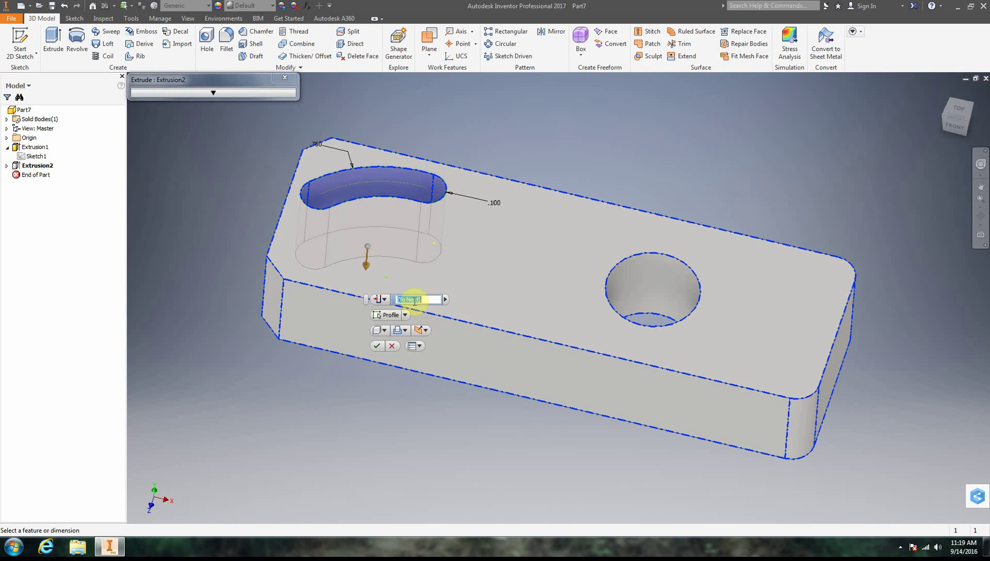
click(384, 300)
click(380, 311)
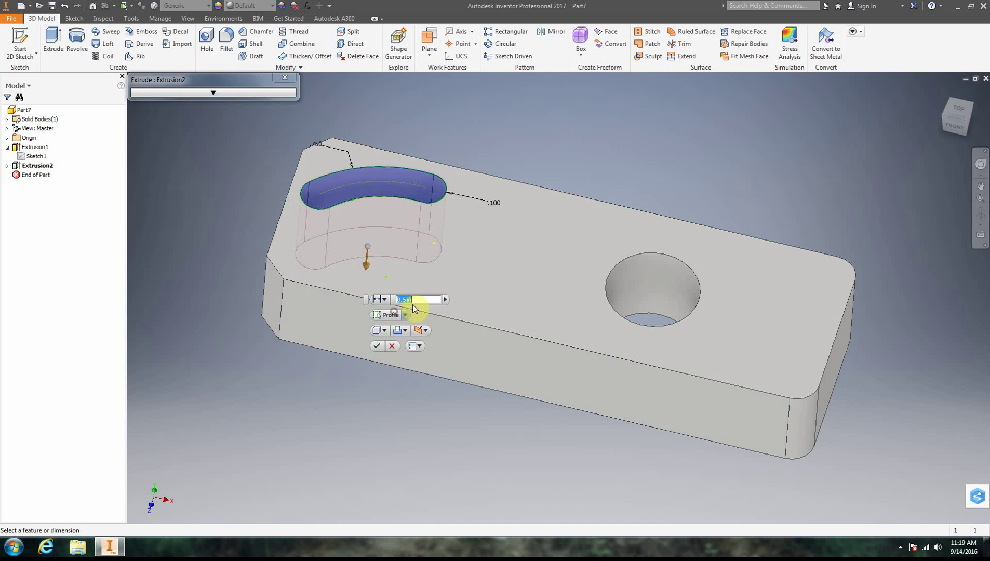
click(405, 300)
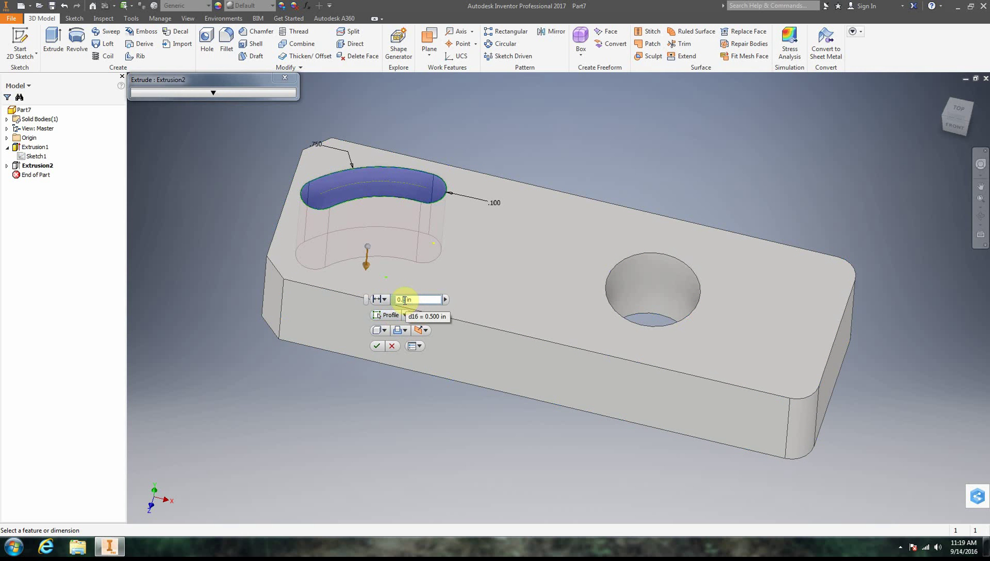
click(376, 345)
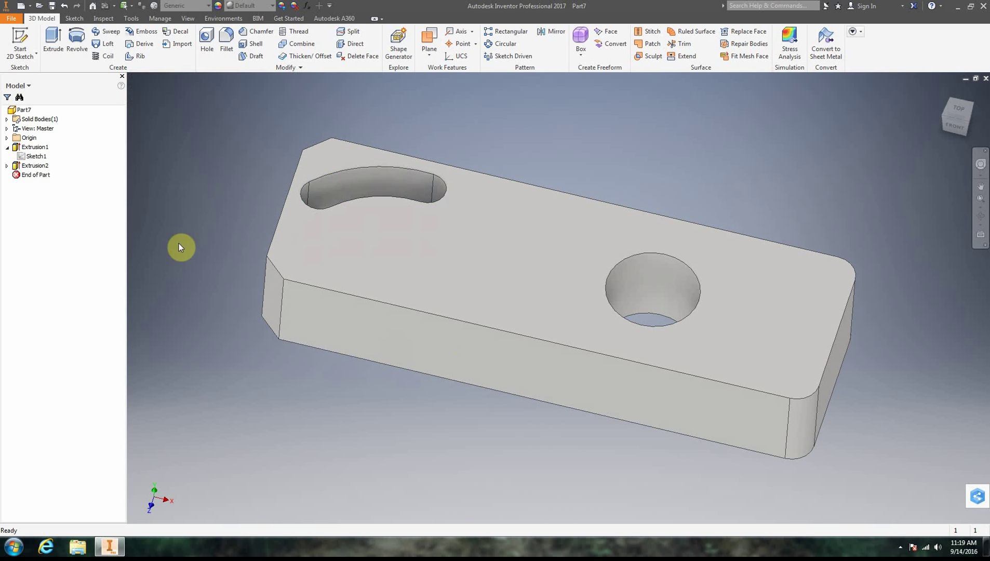
Delete the slot cut extrusion while keeping its consumed sketch
right_click(27, 167)
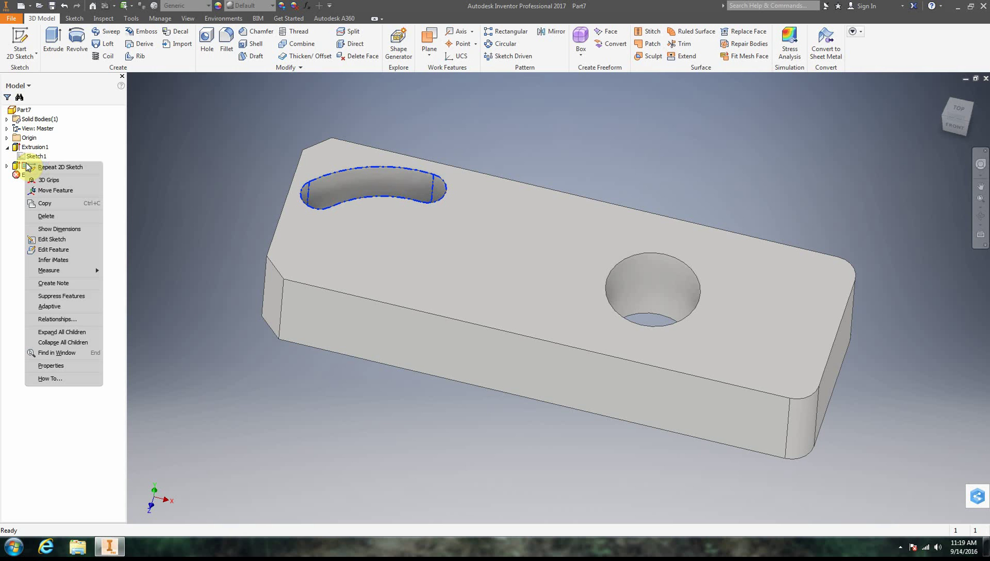
click(43, 216)
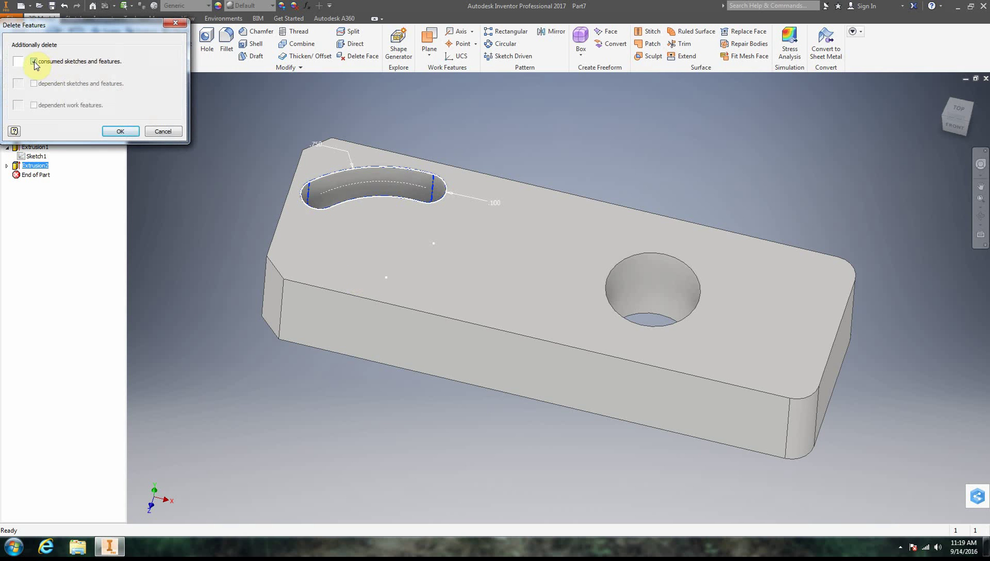
click(120, 130)
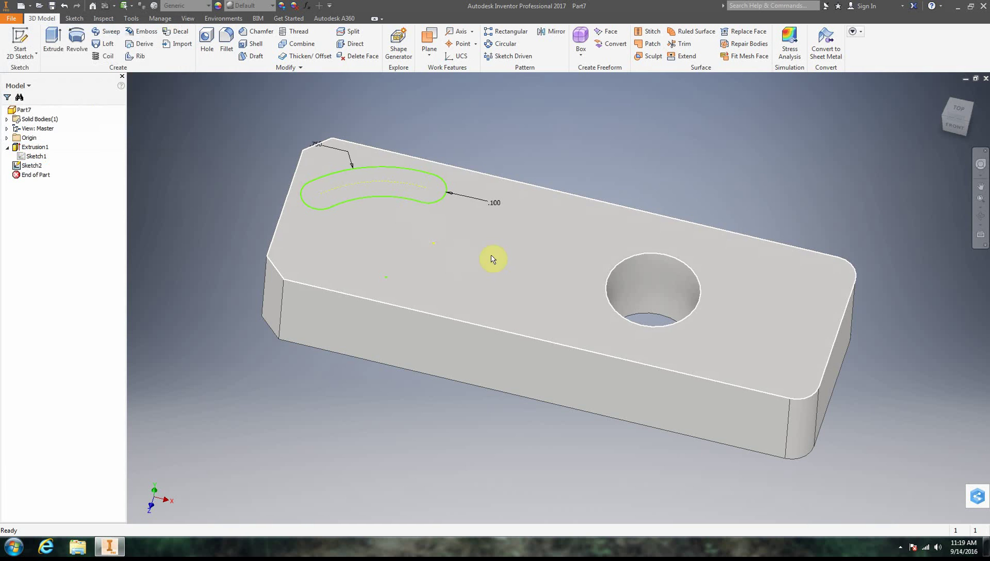
Extrude the retained slot sketch as a cut with the extent To next face/body
click(398, 200)
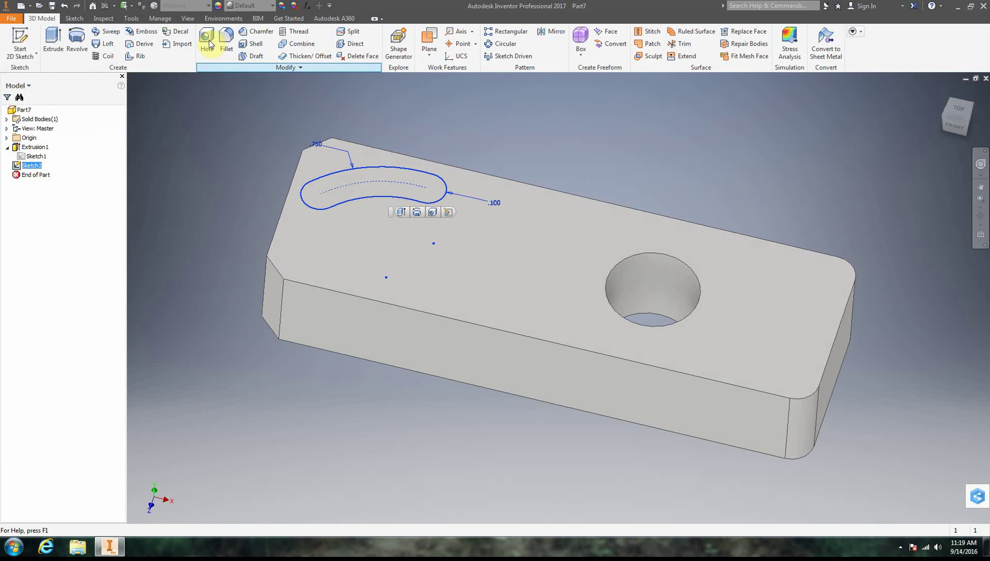
click(53, 39)
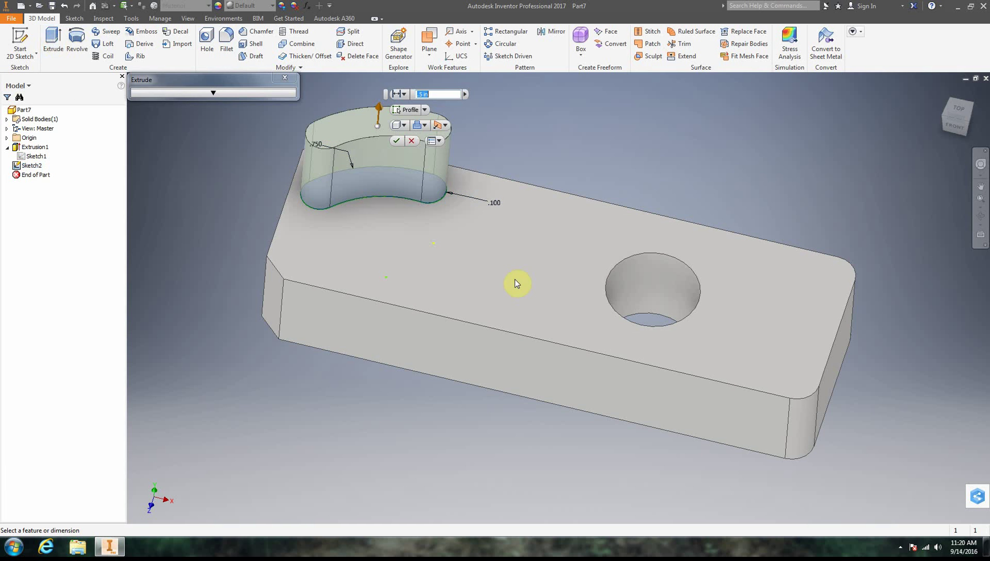
click(424, 129)
click(434, 152)
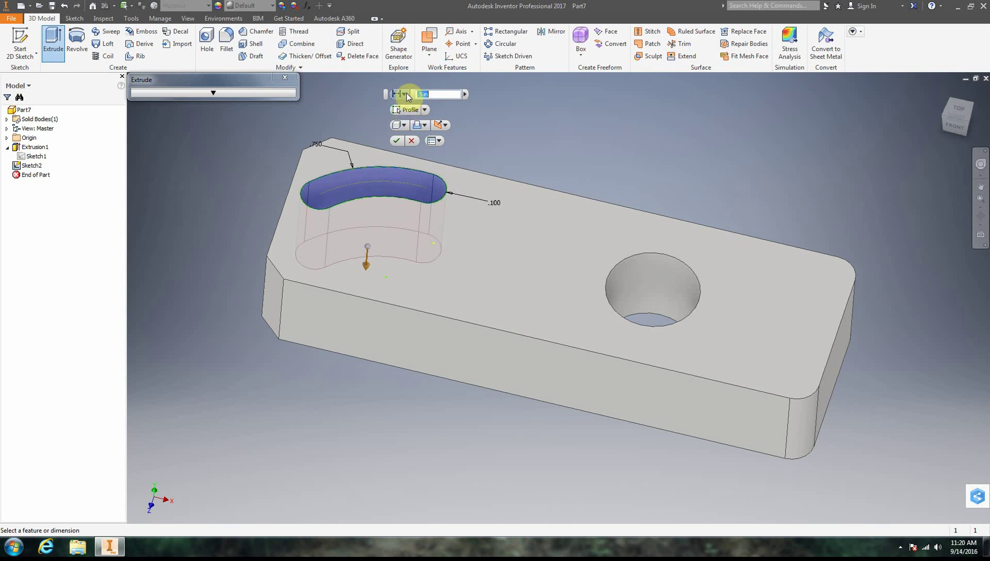
click(405, 94)
click(420, 116)
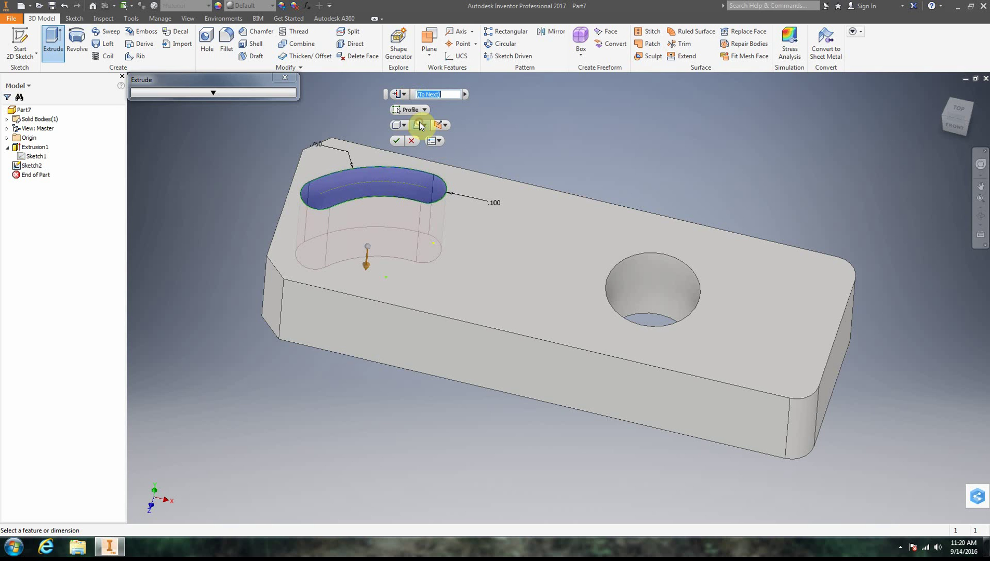
click(394, 140)
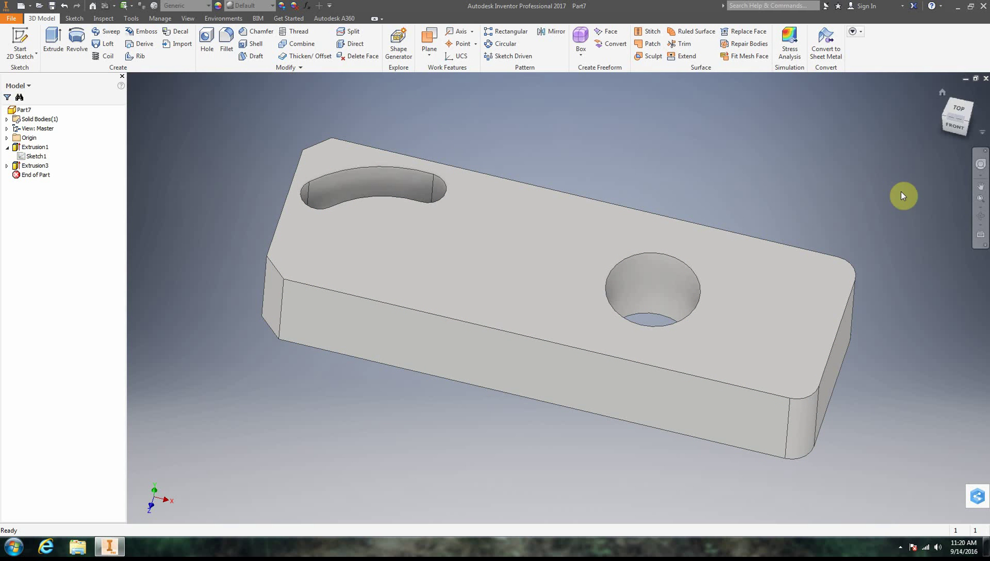
Start a new 2D sketch on the plate's long front face and view that face straight on
click(20, 36)
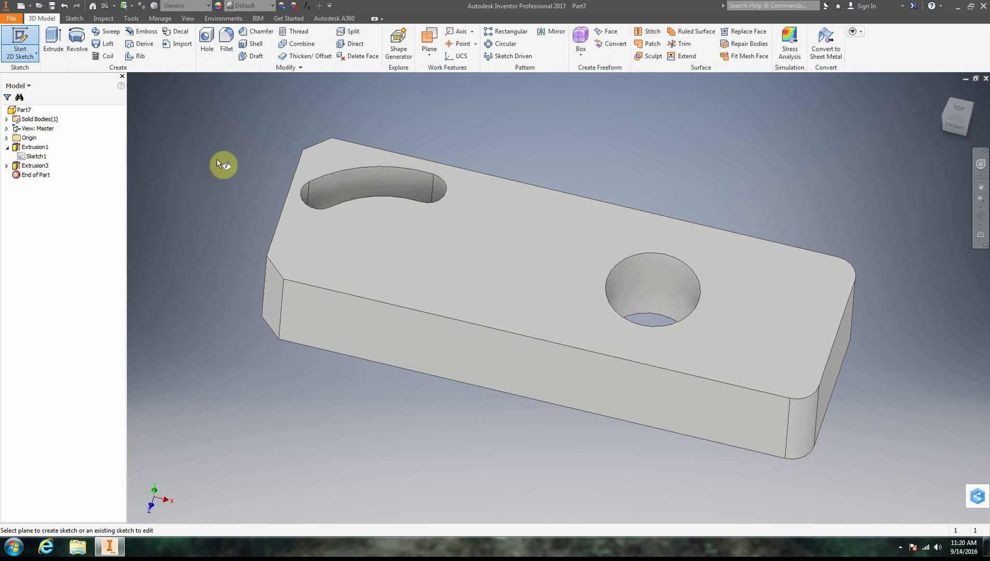
click(507, 380)
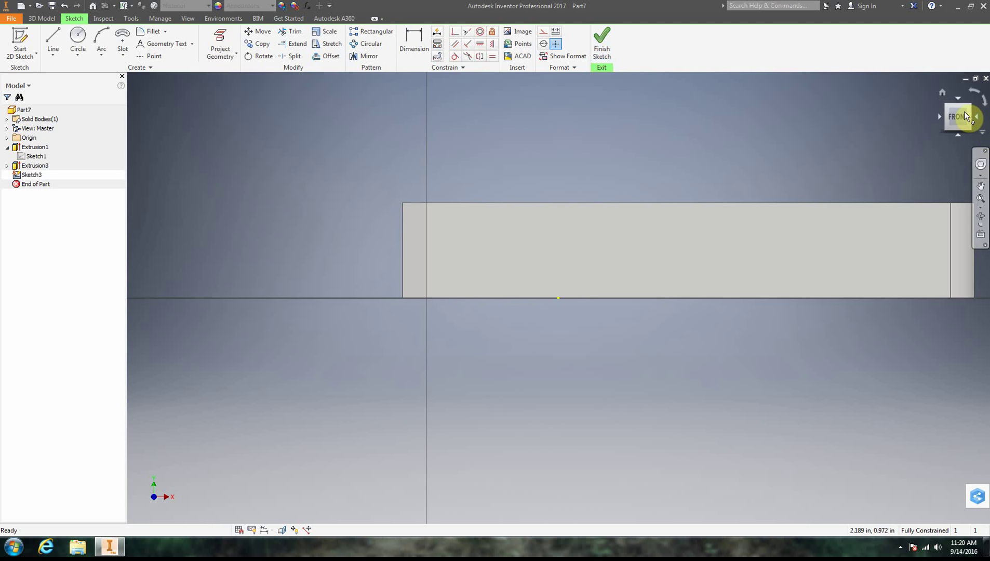
drag(963, 115, 903, 178)
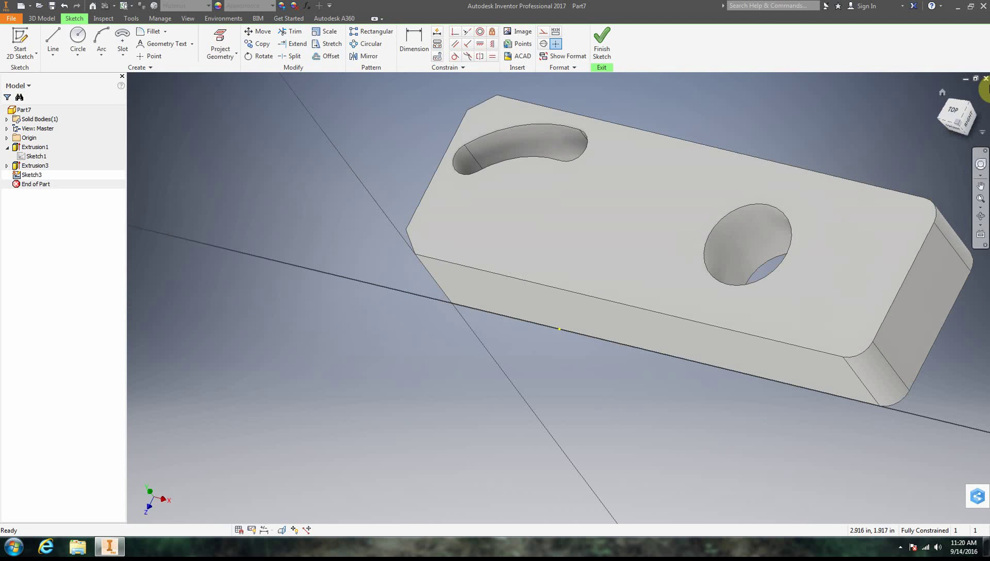
mouse_move(956, 112)
mouse_down()
mouse_move(843, 118)
mouse_move(948, 120)
mouse_move(905, 107)
mouse_move(914, 124)
mouse_move(894, 126)
mouse_up()
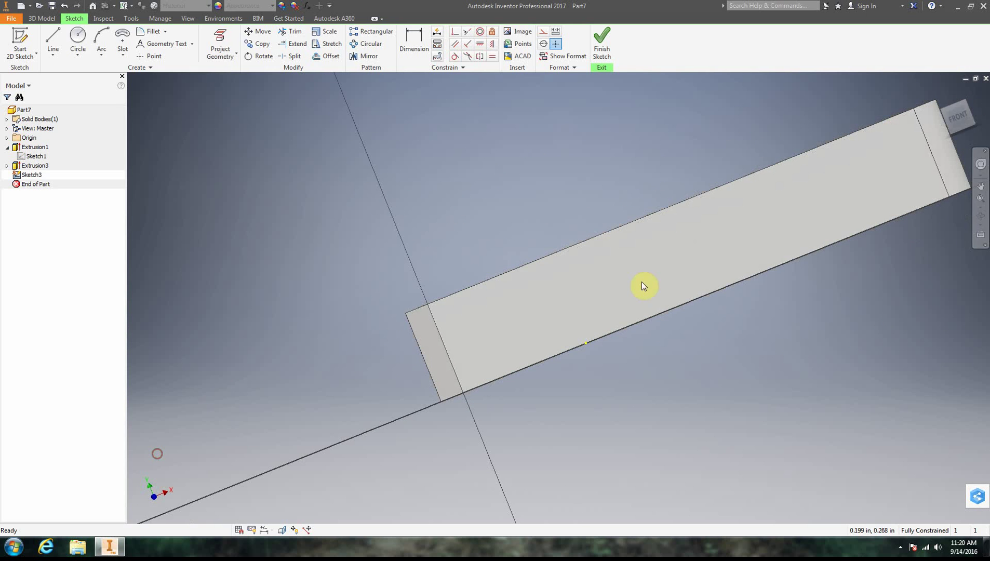
click(955, 117)
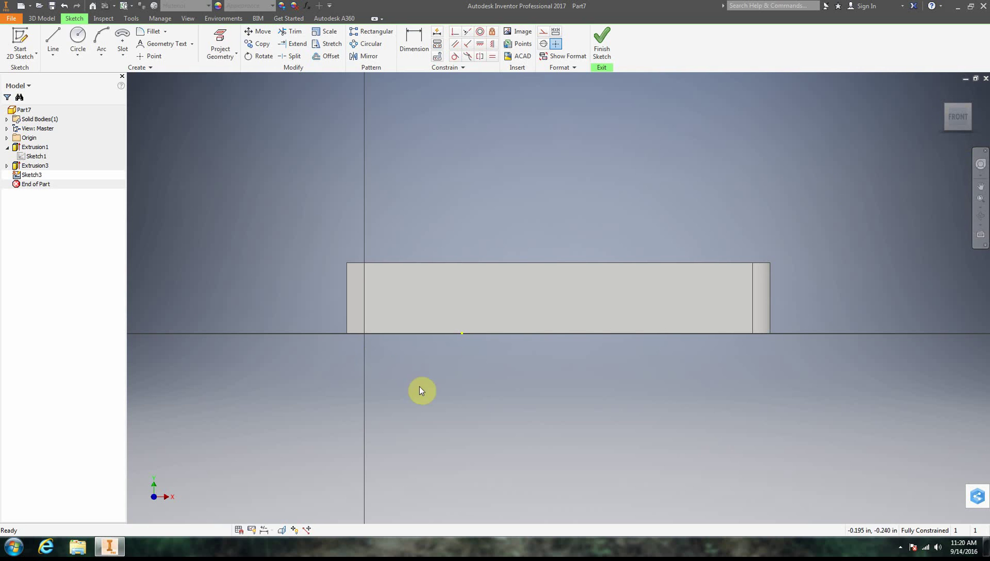
Draw a three-point arc from the face's left edge, bulging up to the upper edge and ending just below it
click(100, 40)
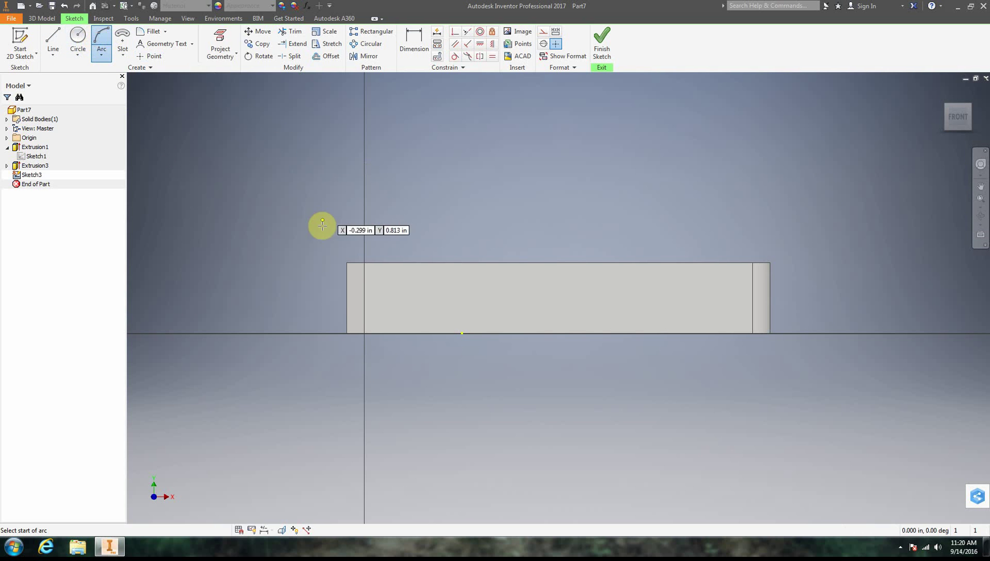
click(347, 294)
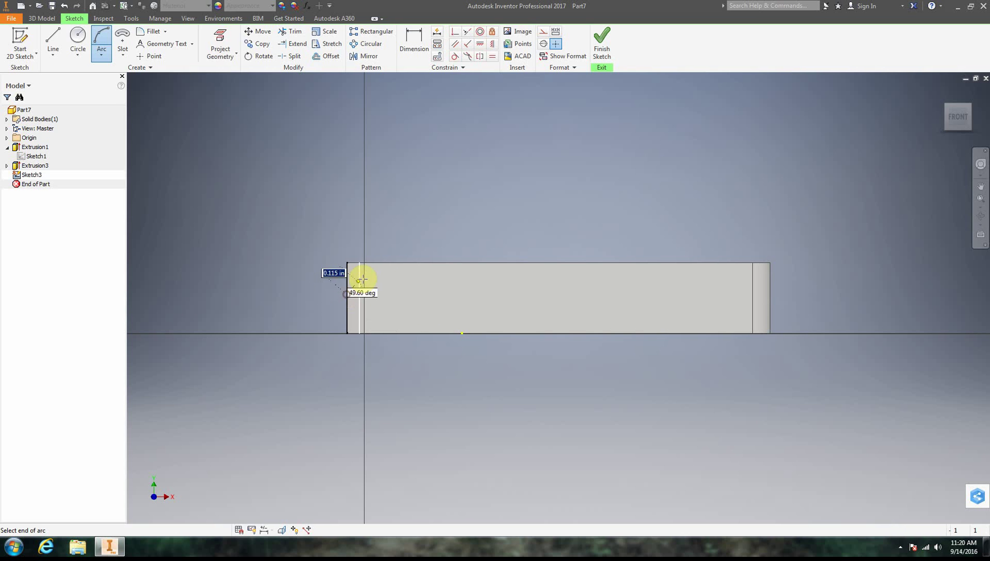
click(416, 272)
click(408, 269)
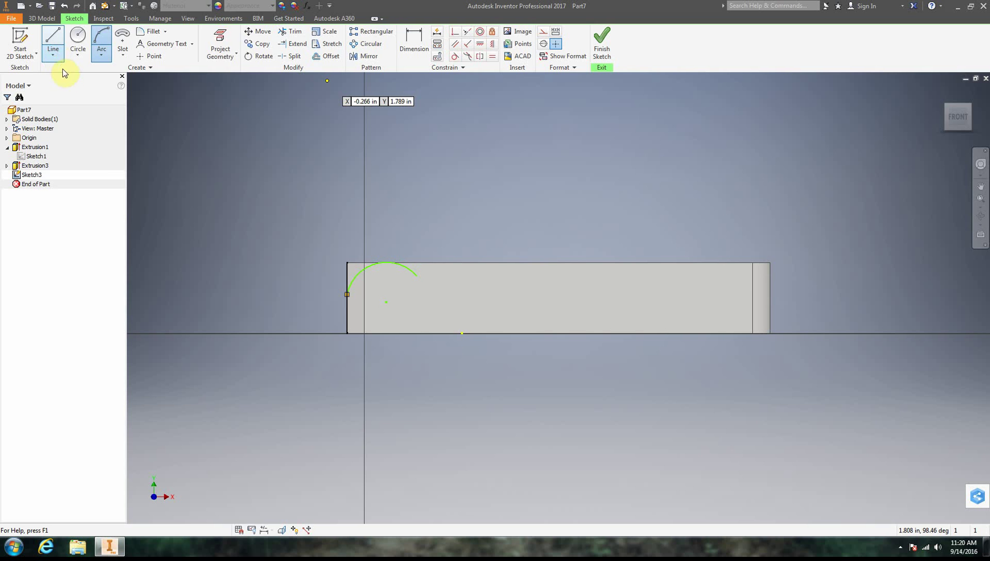
Draw a wavy control vertex spline from the arc's free end around the front face to the arc's start, closing the profile, and finish the sketch
click(54, 55)
click(76, 94)
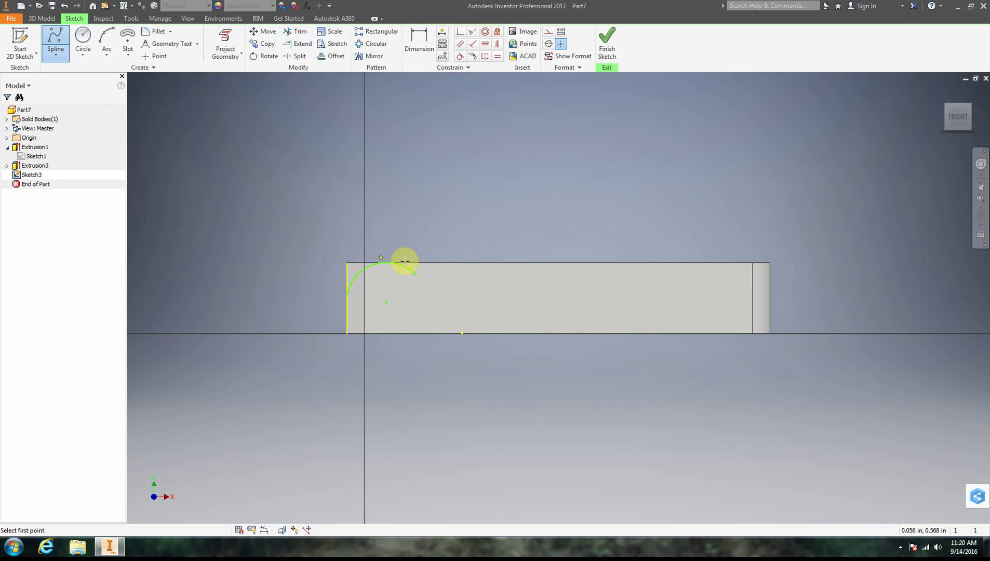
click(469, 266)
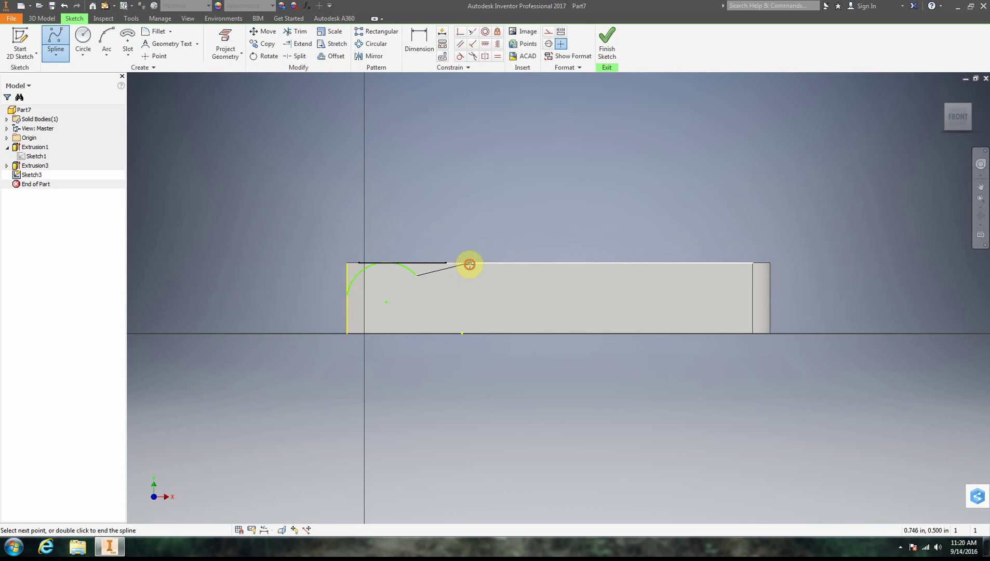
click(570, 283)
click(647, 266)
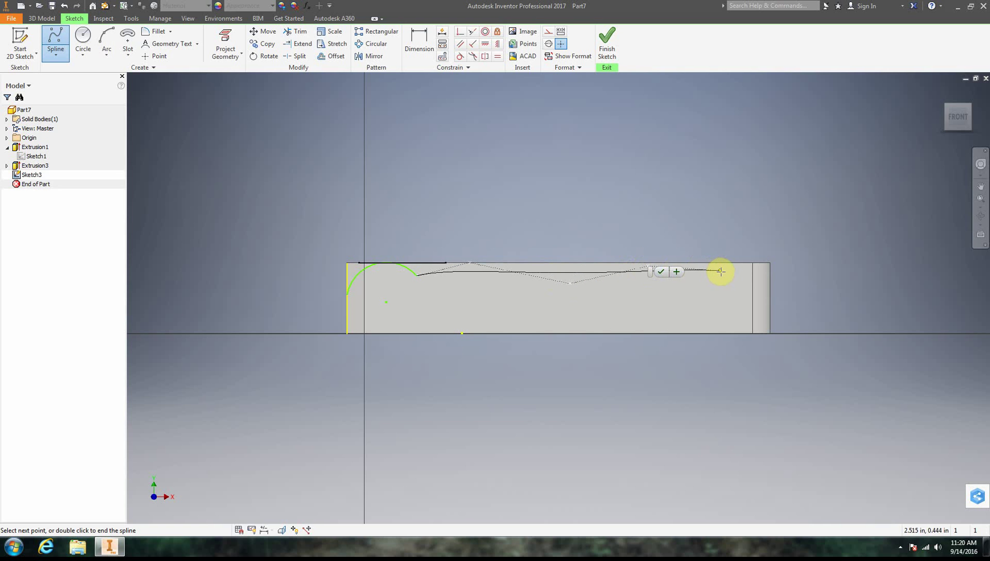
click(725, 266)
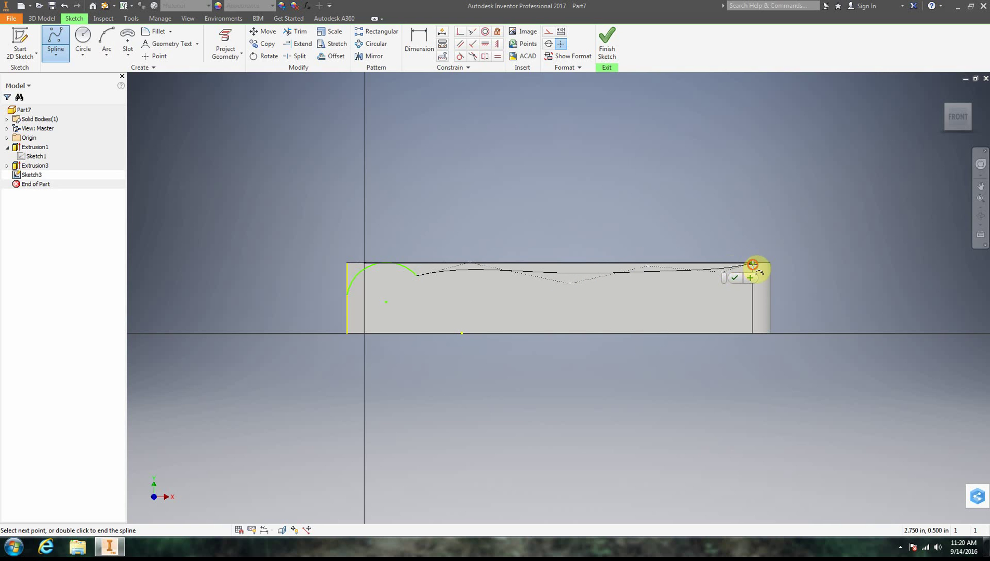
click(752, 264)
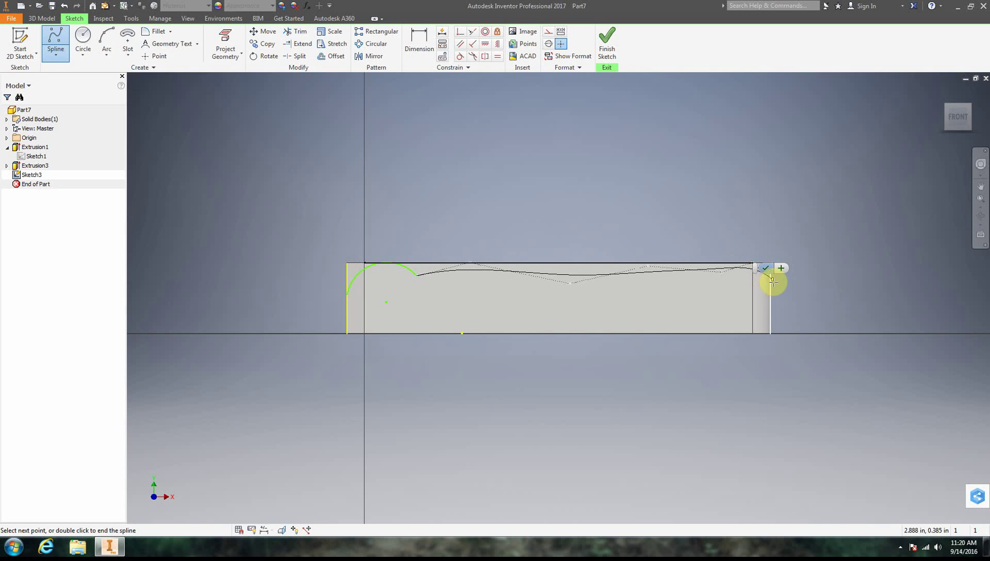
click(748, 334)
click(649, 332)
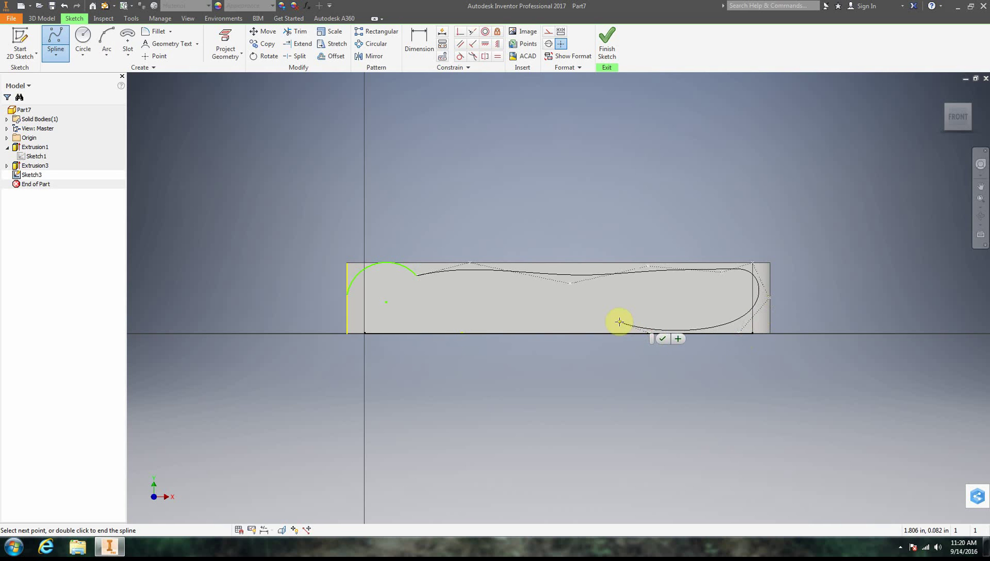
click(549, 315)
click(505, 323)
click(449, 333)
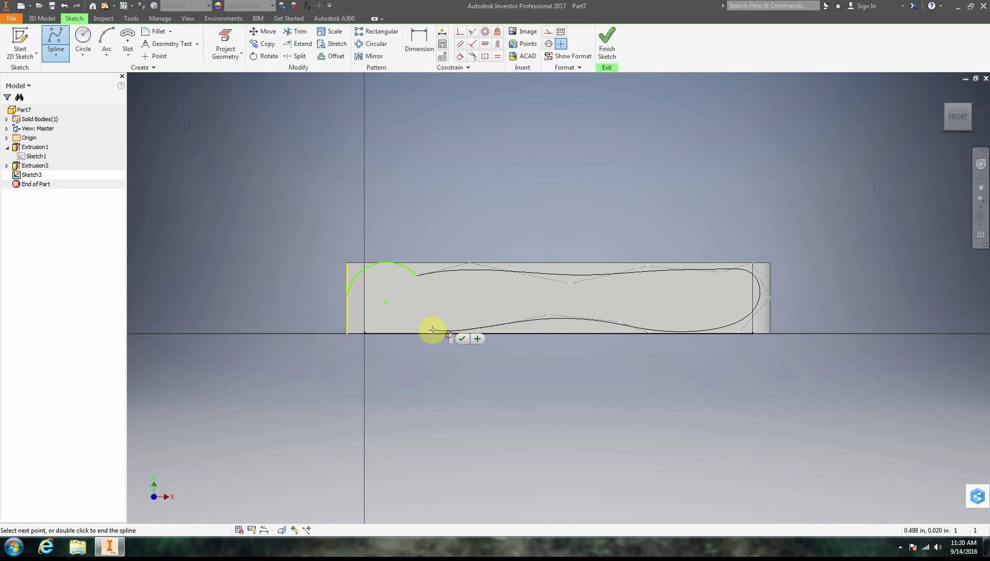
click(417, 326)
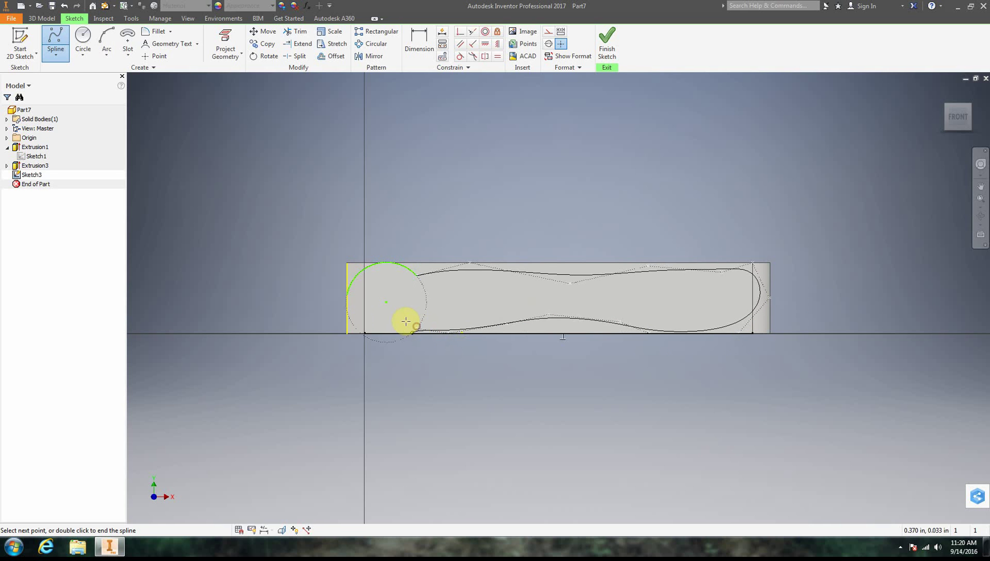
click(365, 332)
click(347, 295)
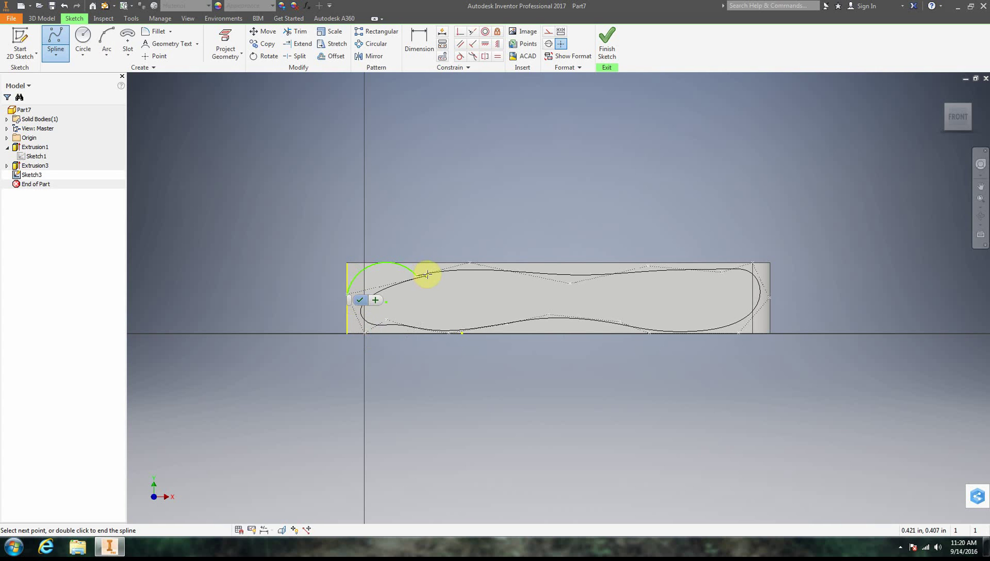
double_click(348, 294)
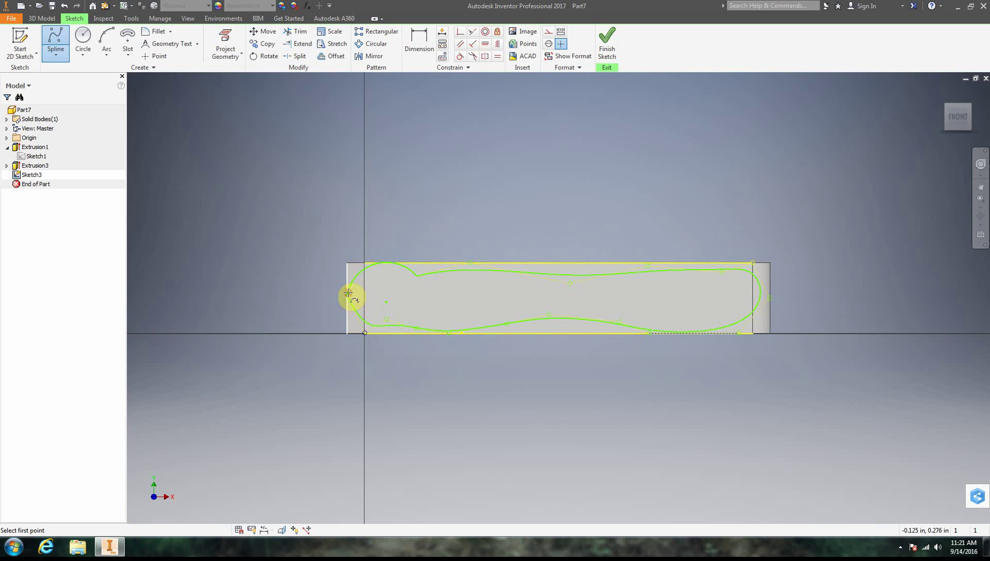
right_click(560, 180)
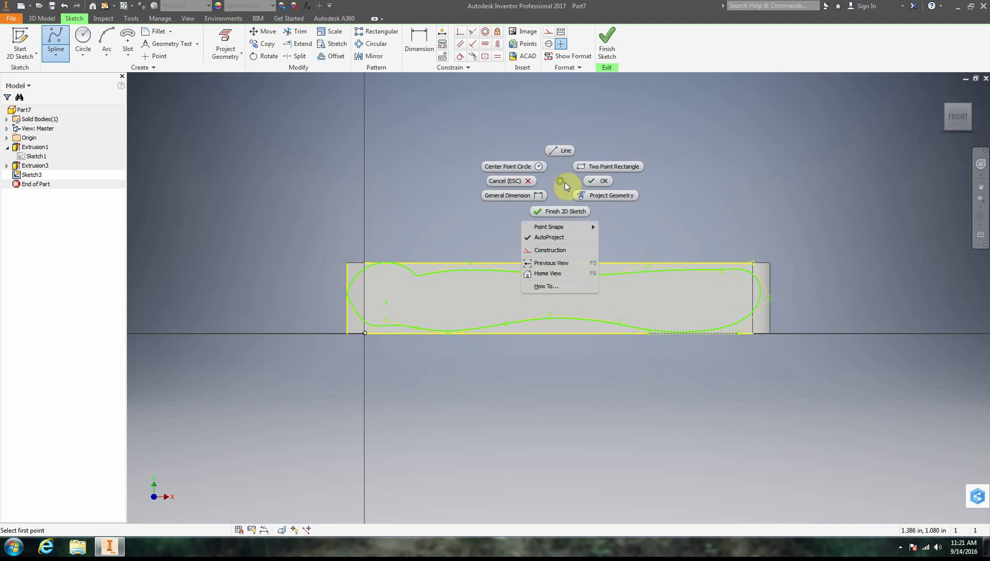
click(604, 183)
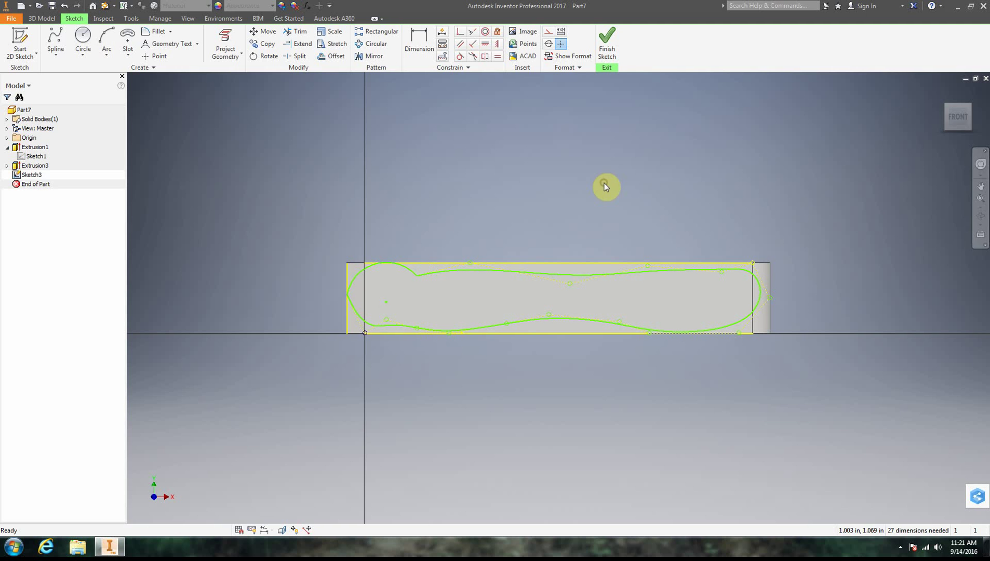
right_click(805, 220)
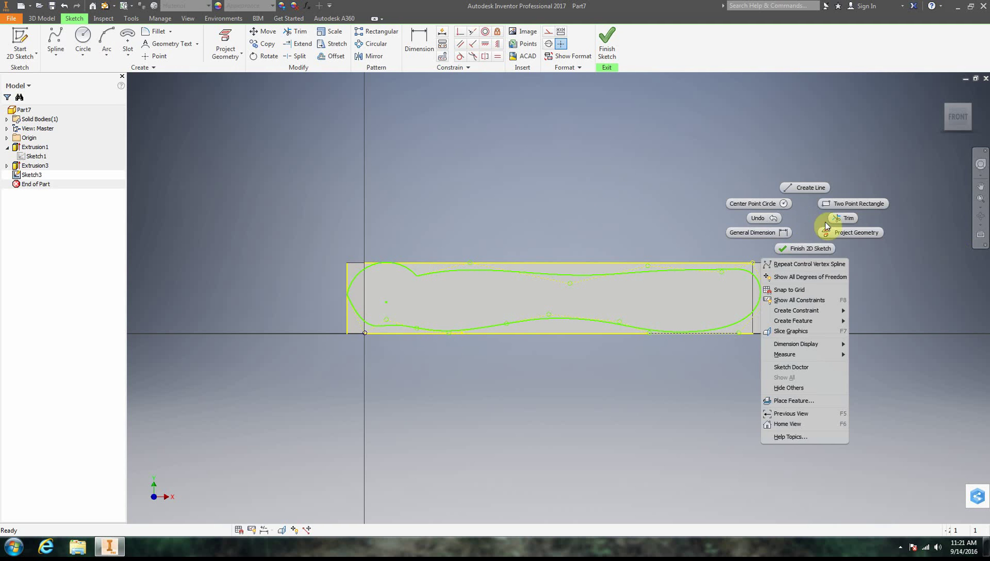
click(801, 249)
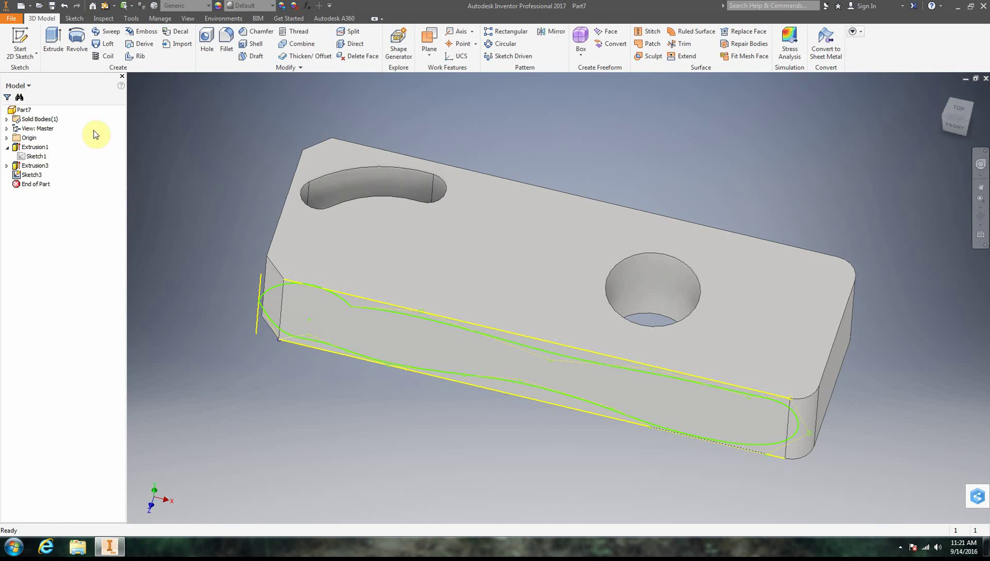
Extrude the closed wavy profile with the Intersect operation and the extent To next face/body through the plate
click(52, 40)
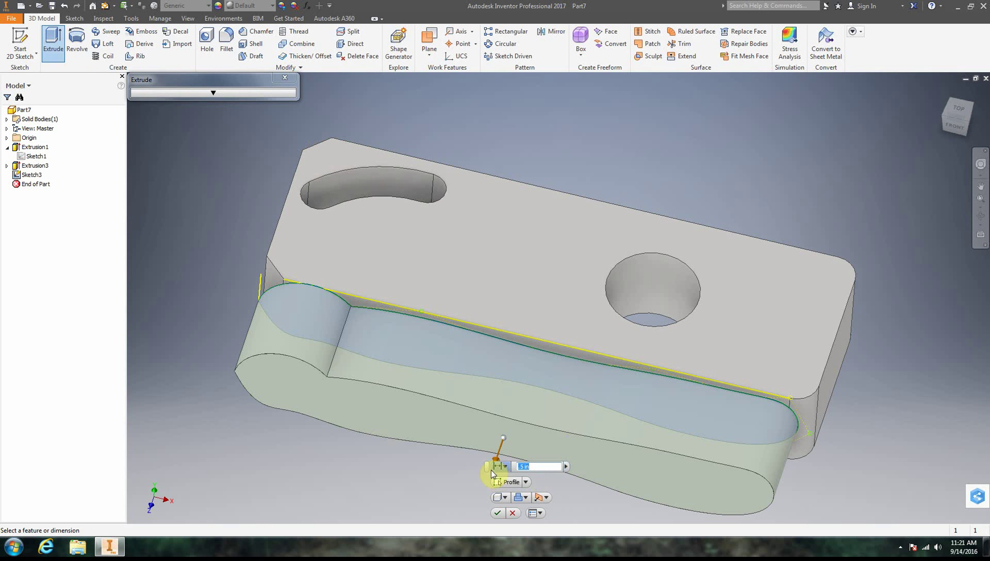
drag(488, 467, 646, 148)
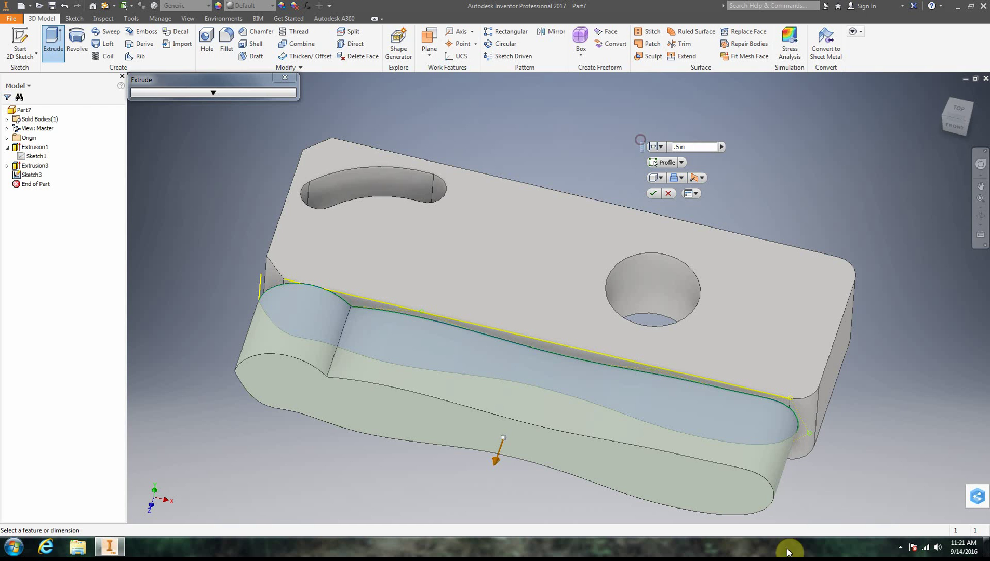
click(954, 127)
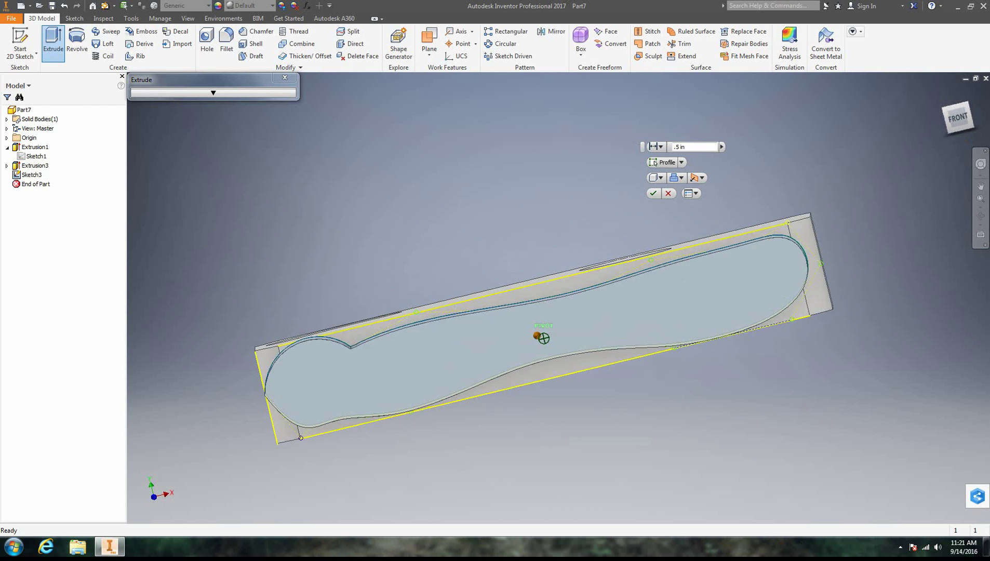
mouse_move(956, 130)
mouse_down()
mouse_move(946, 200)
mouse_move(933, 212)
mouse_up()
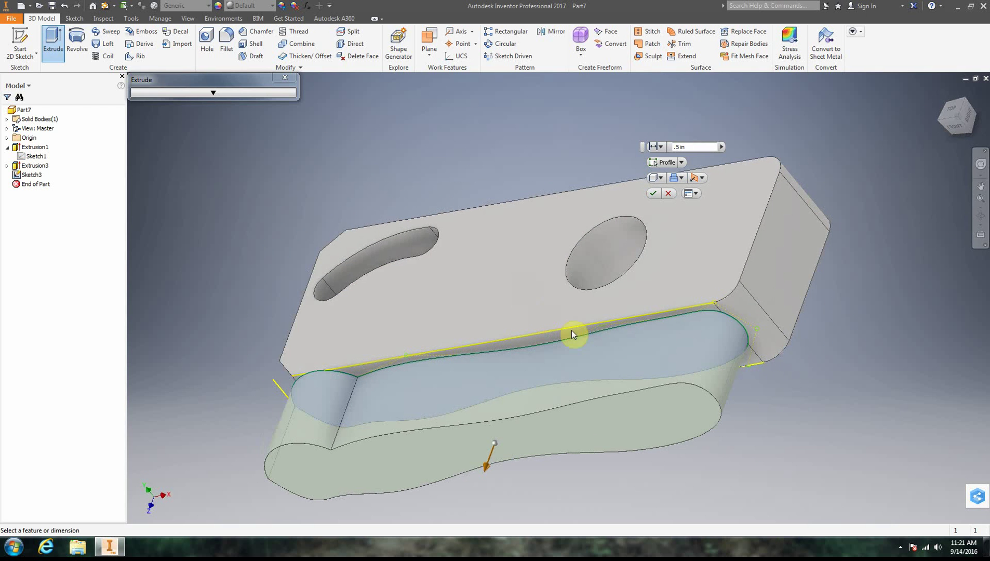
click(682, 177)
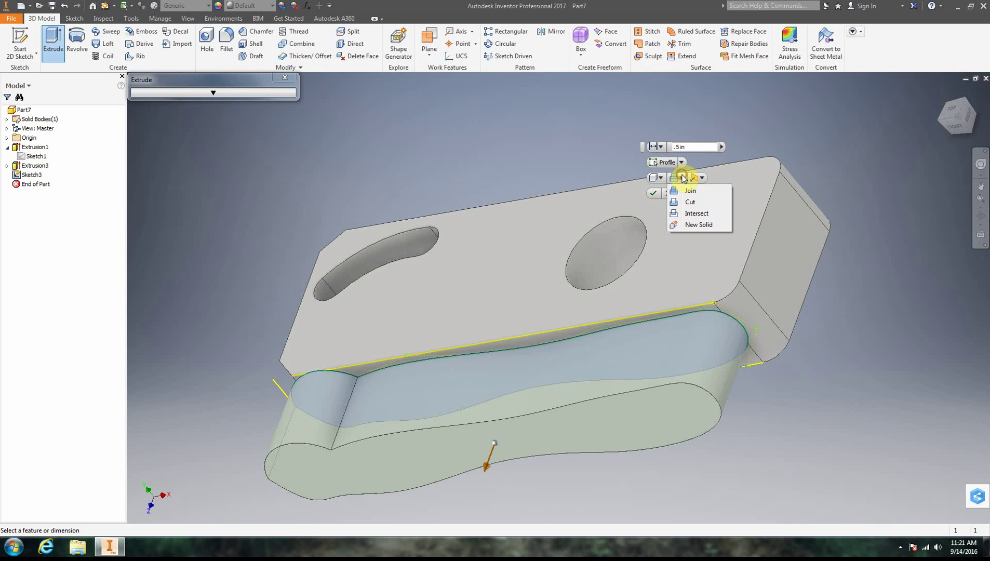
click(695, 214)
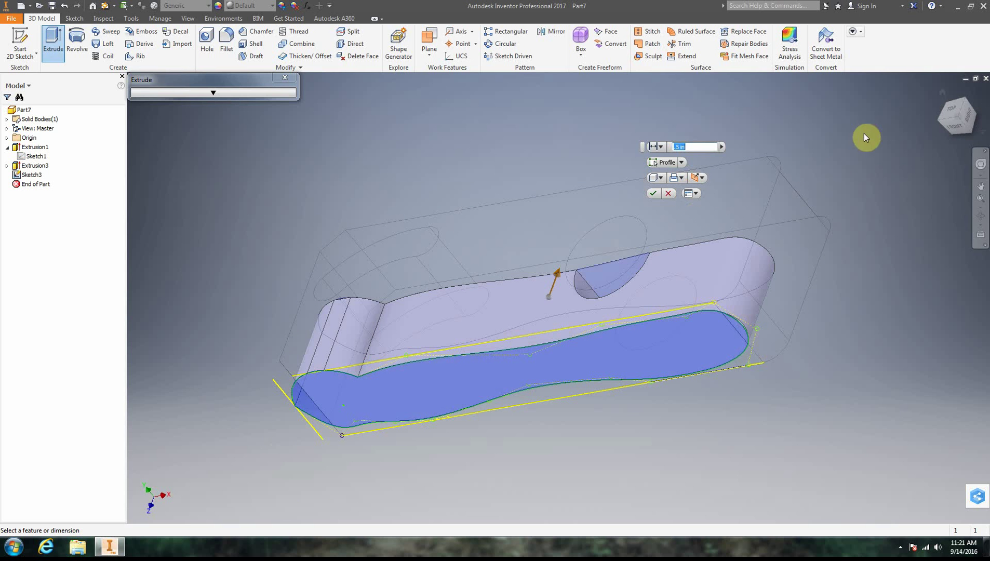
click(663, 147)
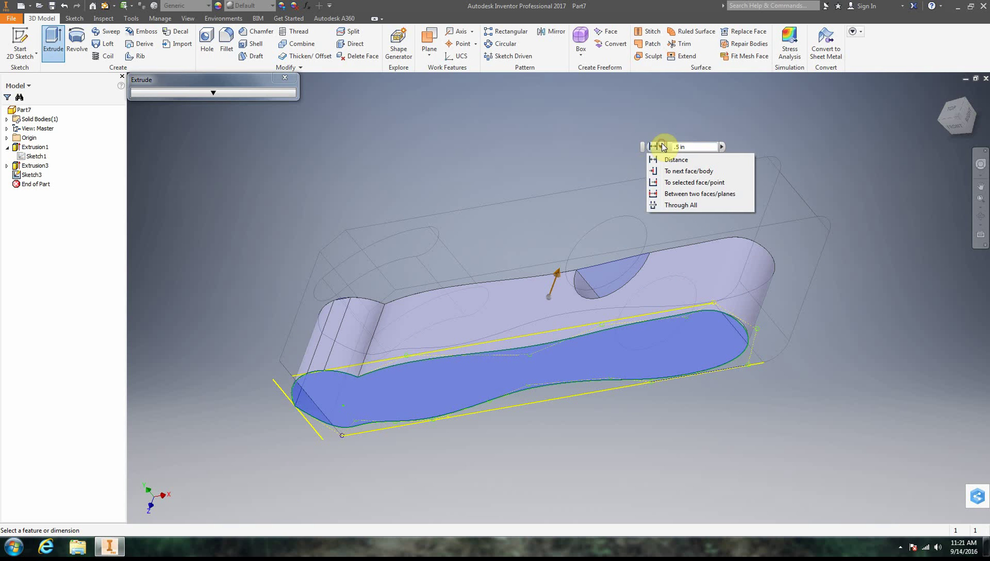
click(681, 172)
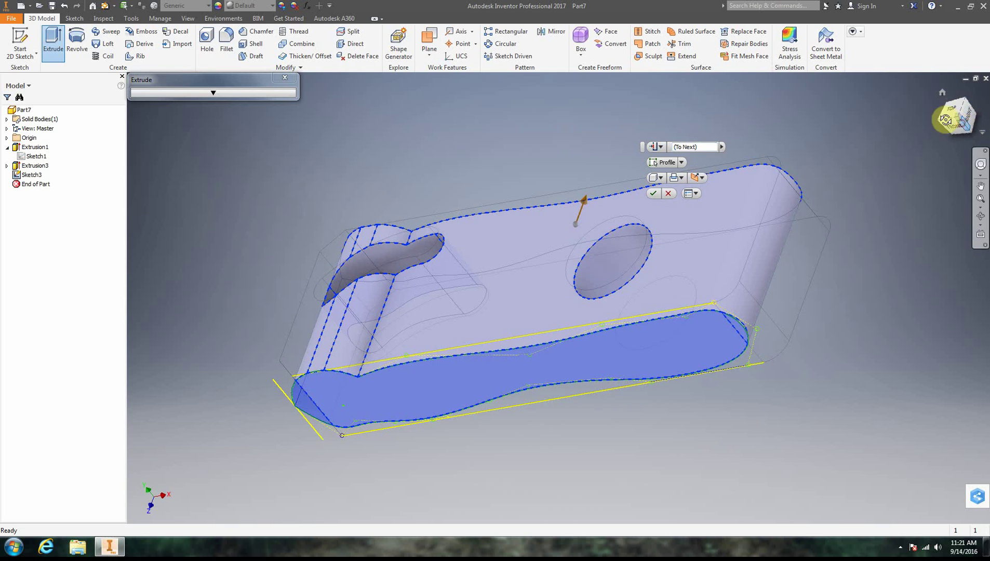
mouse_move(946, 119)
mouse_down()
mouse_move(968, 158)
mouse_move(981, 149)
mouse_move(965, 149)
mouse_move(956, 187)
mouse_move(956, 153)
mouse_move(966, 177)
mouse_up()
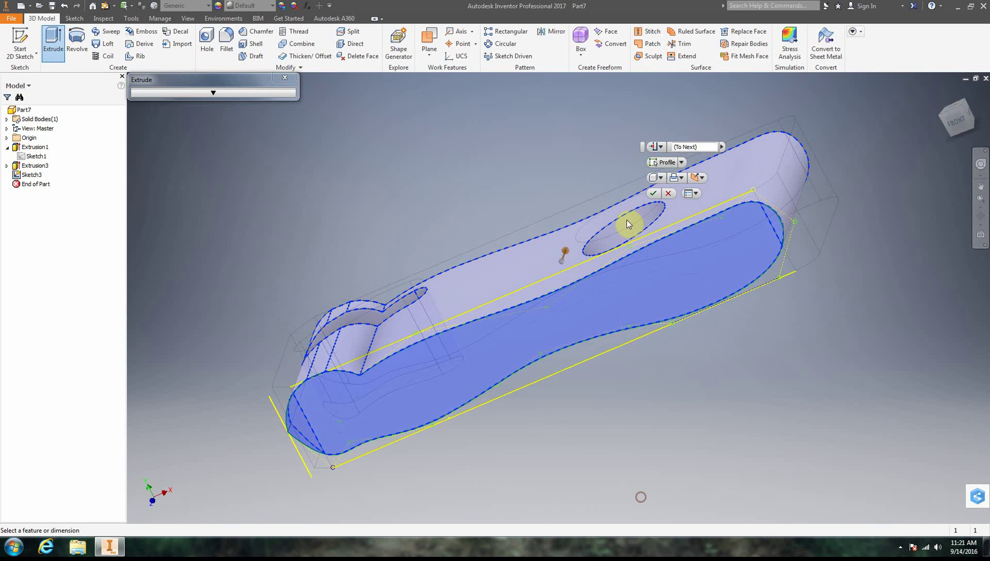
click(654, 193)
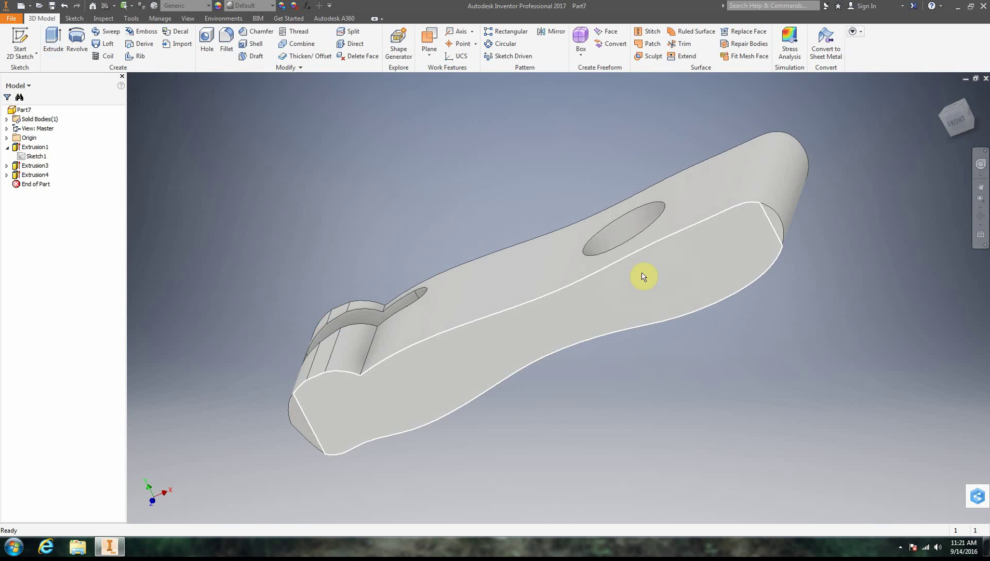
mouse_move(947, 133)
mouse_down()
mouse_move(912, 124)
mouse_move(883, 145)
mouse_move(768, 161)
mouse_up()
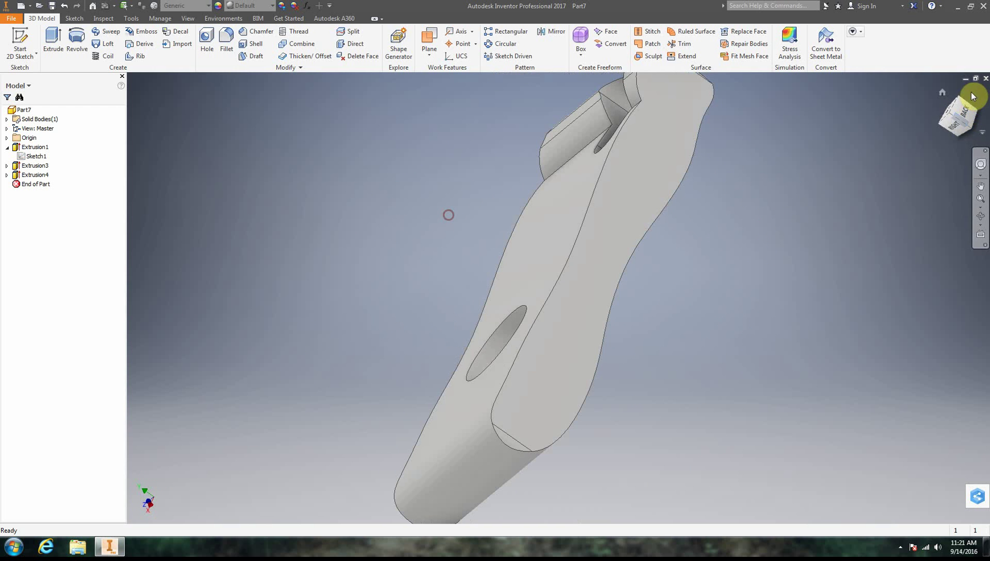
mouse_move(928, 126)
mouse_down()
mouse_move(878, 130)
mouse_move(890, 107)
mouse_move(849, 78)
mouse_move(815, 99)
mouse_move(847, 81)
mouse_up()
key(Escape)
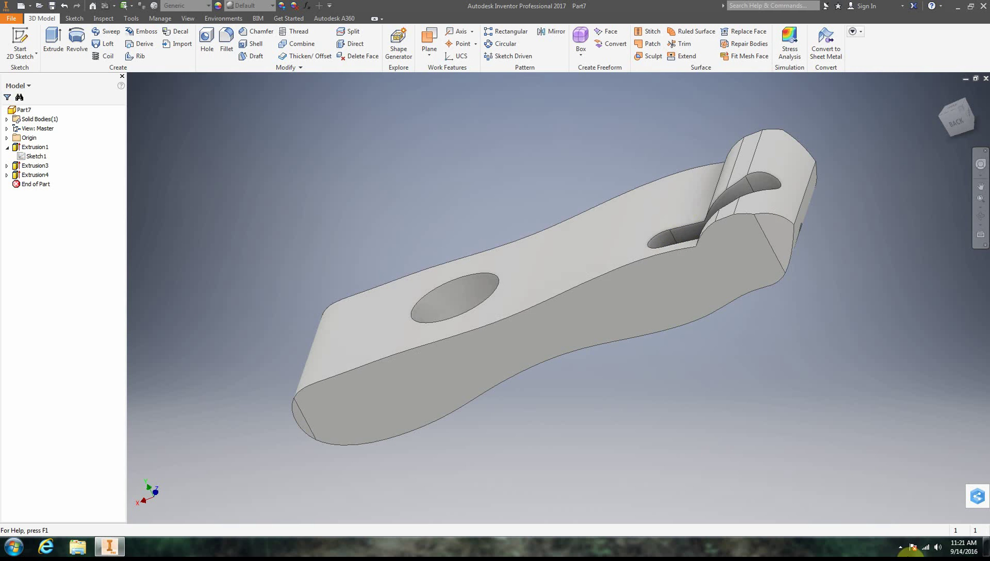
click(902, 549)
right_click(915, 496)
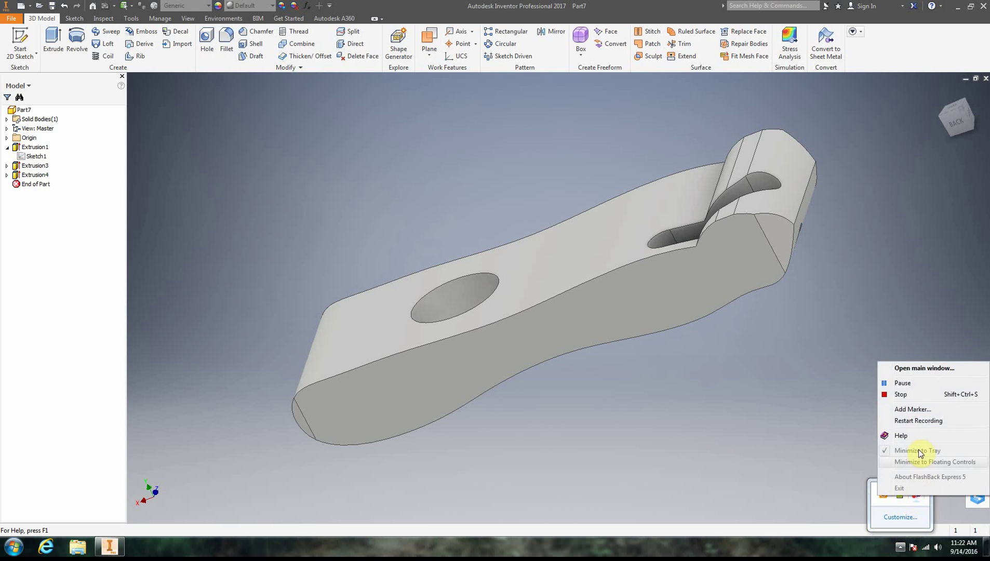